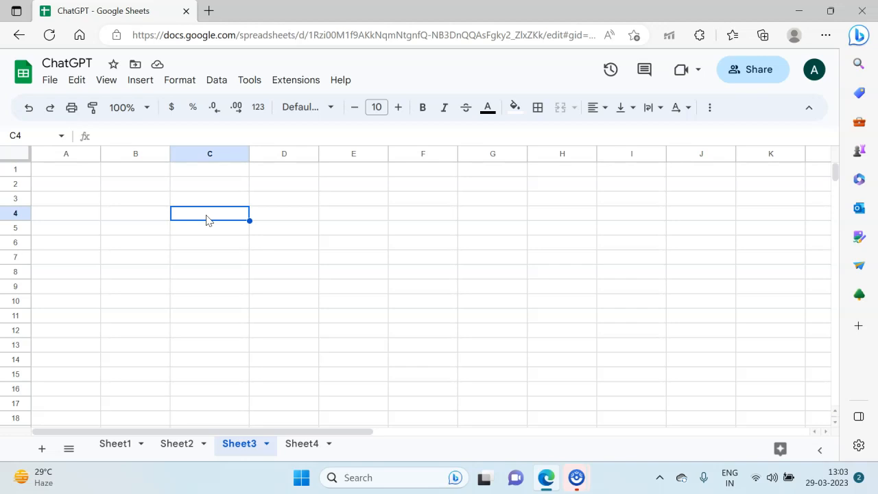
{"action": "type", "text": "-="}
{"action": "key", "text": "BackSpace"}
{"action": "key", "text": "BackSpace"}
{"action": "type", "text": "="}
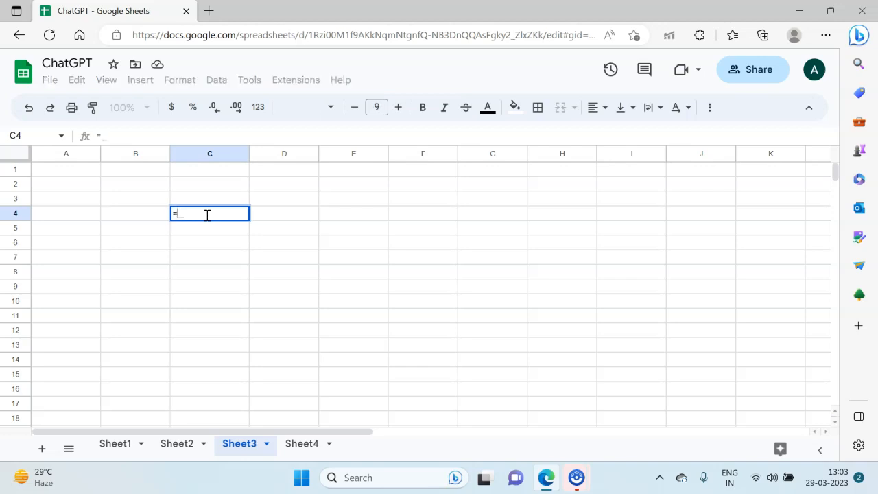
{"action": "type", "text": "gpt"}
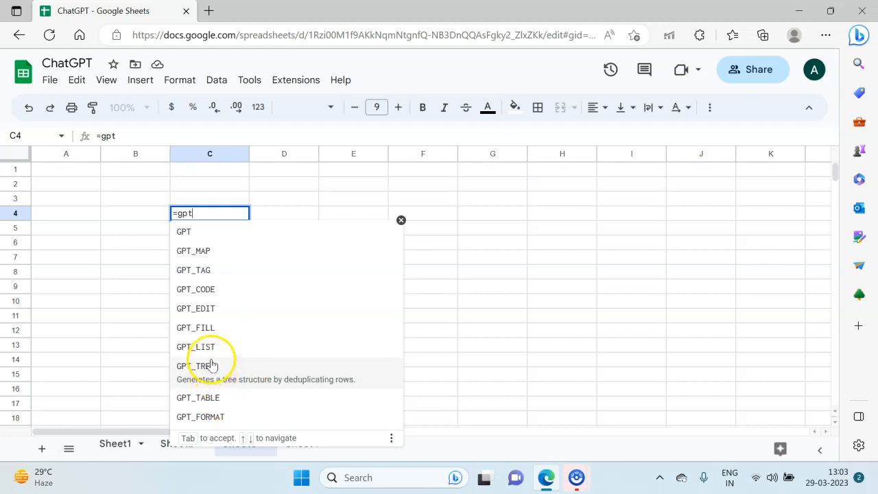
{"action": "mouse_move", "coordinate": [14, 480]}
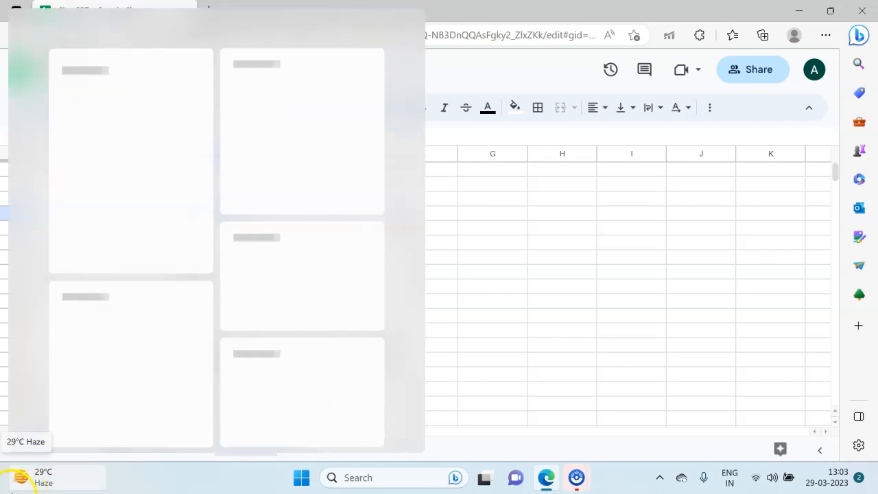
{"action": "left_click", "coordinate": [715, 259]}
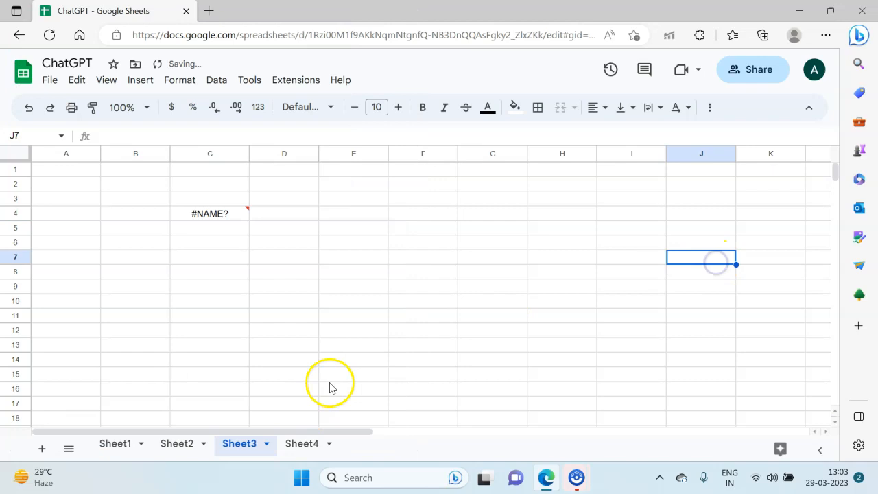
{"action": "left_click", "coordinate": [235, 212]}
{"action": "key", "text": "Delete"}
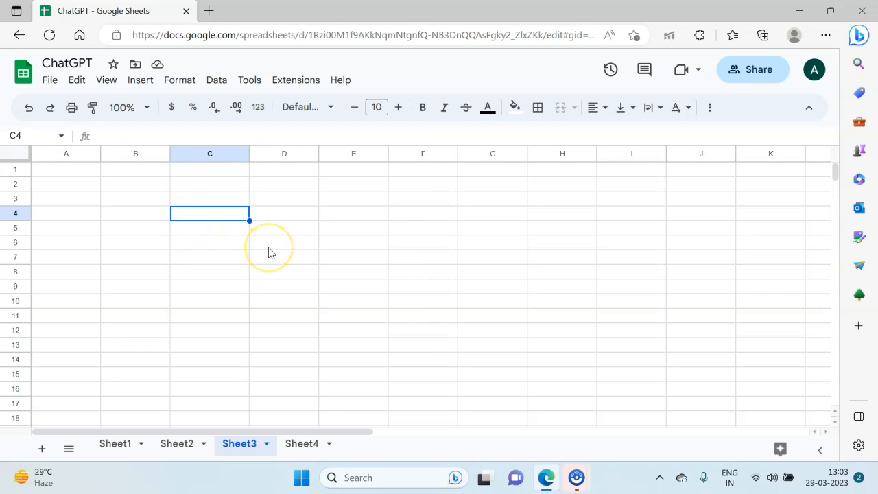
Step: Enter the prompt text "write 4 lines on India" in cell C4
{"action": "type", "text": "=gp"}
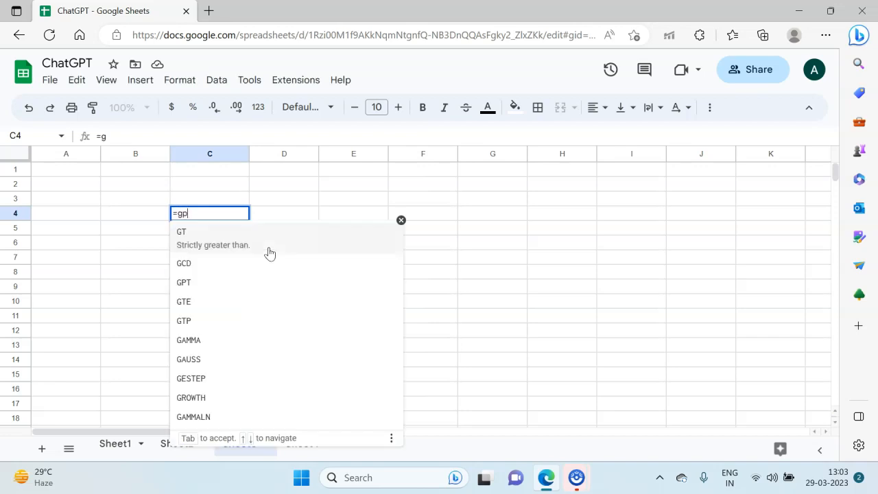
{"action": "type", "text": "t(\""}
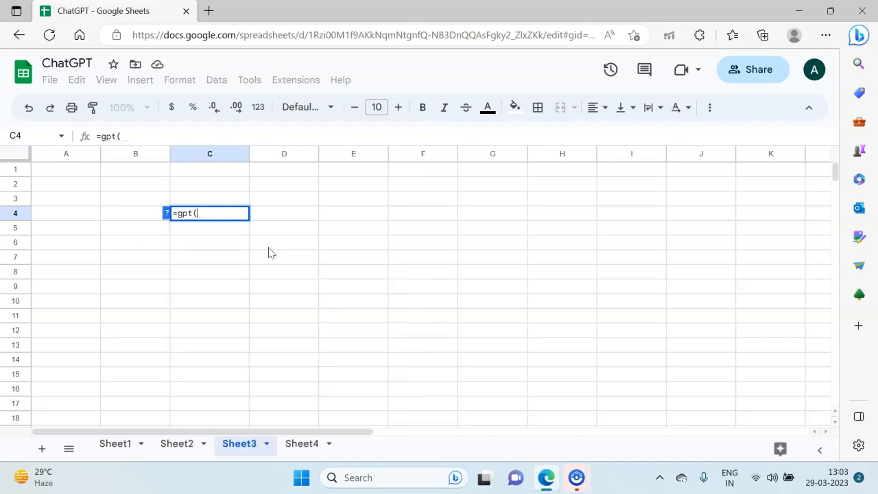
{"action": "key", "text": "BackSpace"}
{"action": "key", "text": "BackSpace"}
{"action": "key", "text": "BackSpace"}
{"action": "key", "text": "BackSpace"}
{"action": "key", "text": "BackSpace"}
{"action": "key", "text": "BackSpace"}
{"action": "type", "text": "write"}
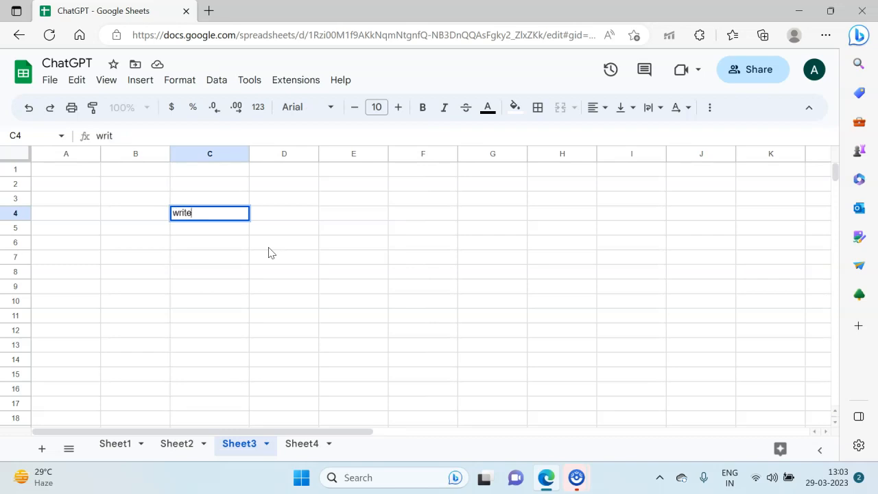
{"action": "type", "text": " 4 lines on India"}
{"action": "key", "text": "Return"}
Step: Enter the formula =gpt(C4) in cell C6 to generate a response from the prompt cell
{"action": "type", "text": "=gp"}
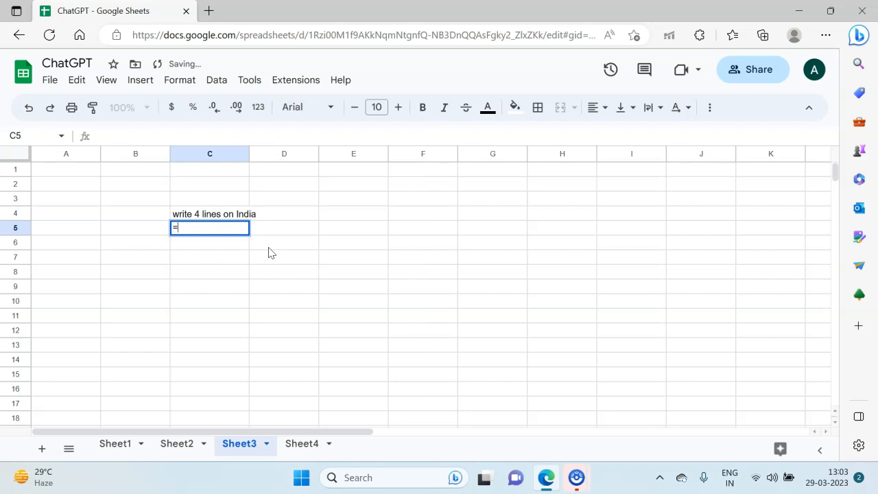
{"action": "key", "text": "Escape"}
{"action": "key", "text": "Down"}
{"action": "type", "text": "=gpt("}
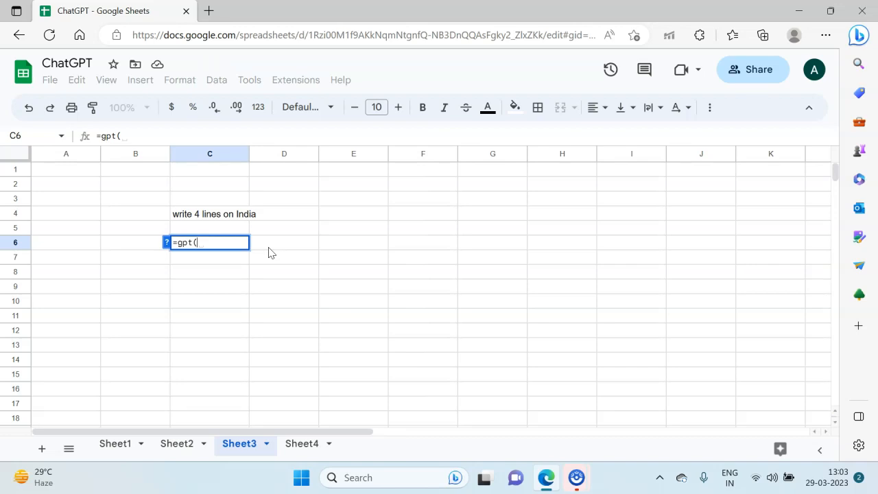
{"action": "key", "text": "Up"}
{"action": "key", "text": "Up"}
{"action": "type", "text": ")"}
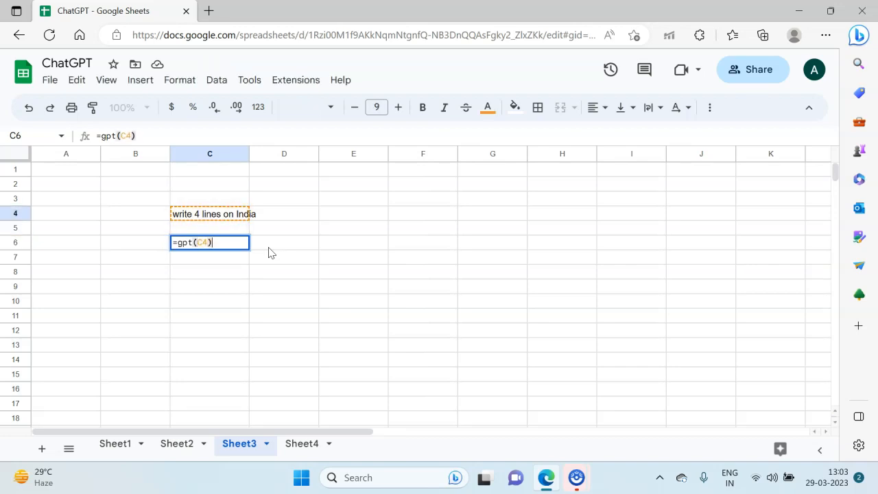
{"action": "key", "text": "Return"}
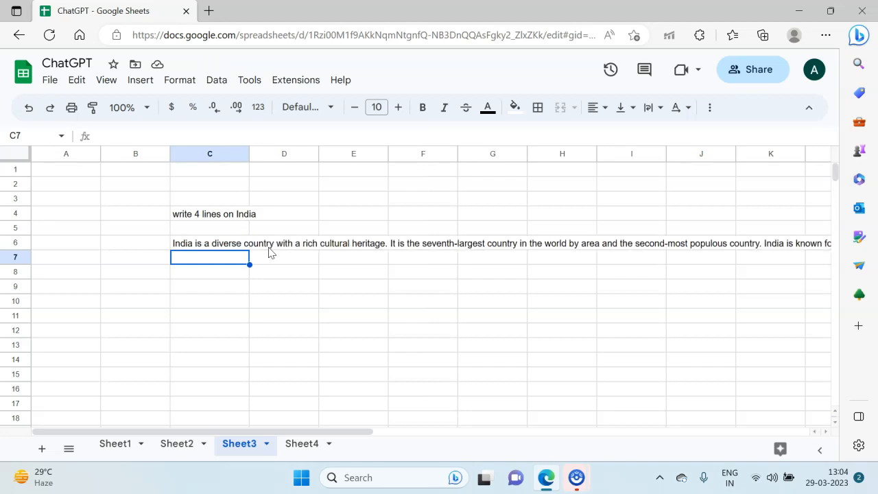
Step: Read the generated response in row 6 by moving across the cells it spans
{"action": "key", "text": "Up"}
{"action": "key", "text": "F2"}
{"action": "key", "text": "Escape"}
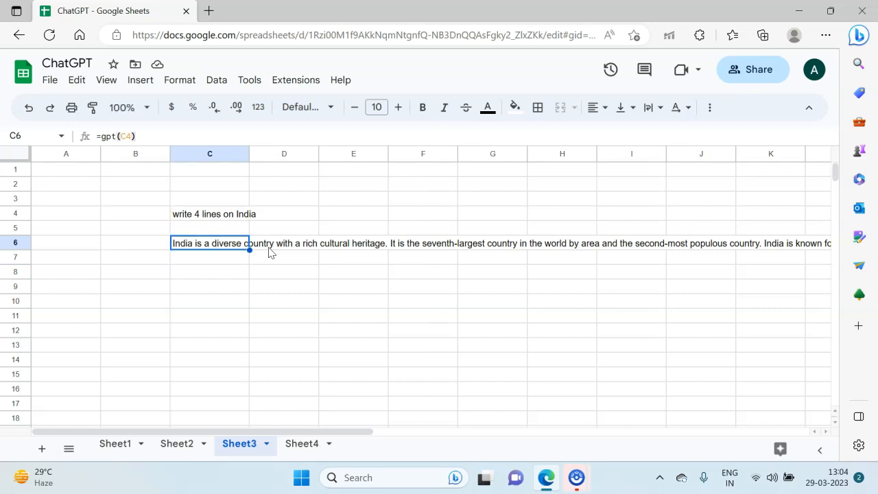
{"action": "key", "text": "Right"}
{"action": "key", "text": "Right"}
{"action": "key", "text": "Right"}
{"action": "key", "text": "Right"}
{"action": "key", "text": "Right"}
{"action": "key", "text": "Right"}
{"action": "key", "text": "Right"}
{"action": "key", "text": "Right"}
{"action": "key", "text": "Right"}
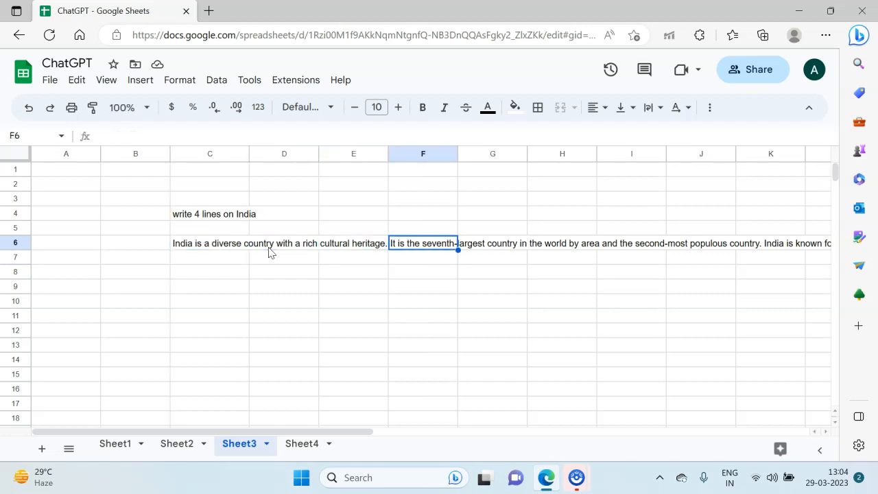
{"action": "key", "text": "Right"}
{"action": "key", "text": "Right"}
{"action": "key", "text": "Left"}
{"action": "key", "text": "Left"}
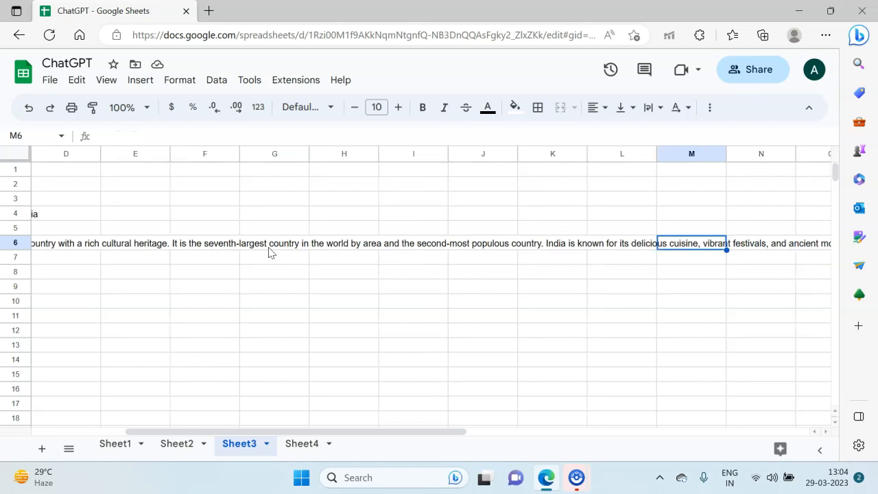
{"action": "key", "text": "Right"}
{"action": "key", "text": "Right"}
{"action": "key", "text": "Right"}
{"action": "key", "text": "Right"}
{"action": "key", "text": "Right"}
{"action": "key", "text": "Right"}
{"action": "key", "text": "Left"}
{"action": "key", "text": "Left"}
{"action": "key", "text": "Left"}
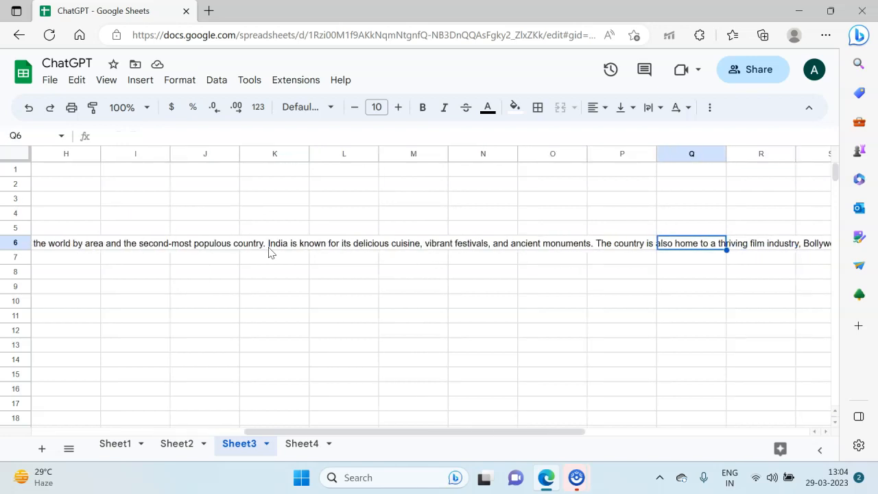
{"action": "key", "text": "Right"}
{"action": "key", "text": "Right"}
{"action": "key", "text": "Right"}
{"action": "key", "text": "Right"}
{"action": "key", "text": "Right"}
{"action": "key", "text": "Left"}
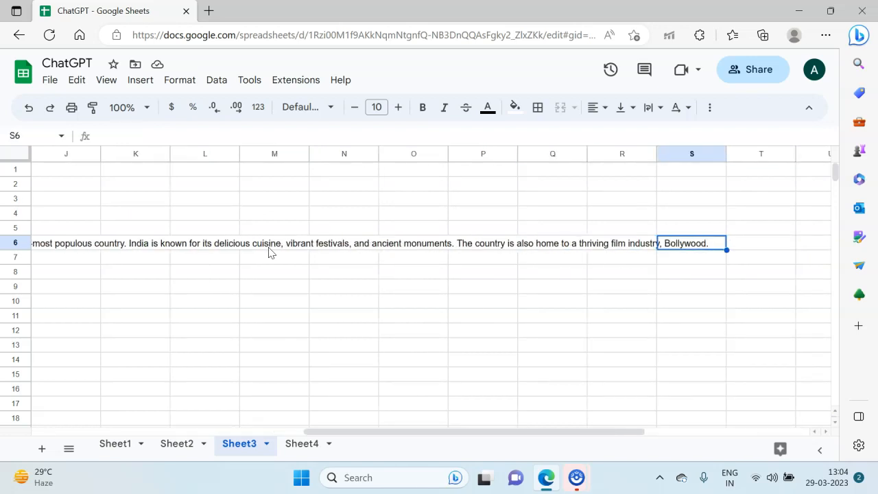
{"action": "key", "text": "ctrl+Left"}
{"action": "key", "text": "Return"}
{"action": "key", "text": "Escape"}
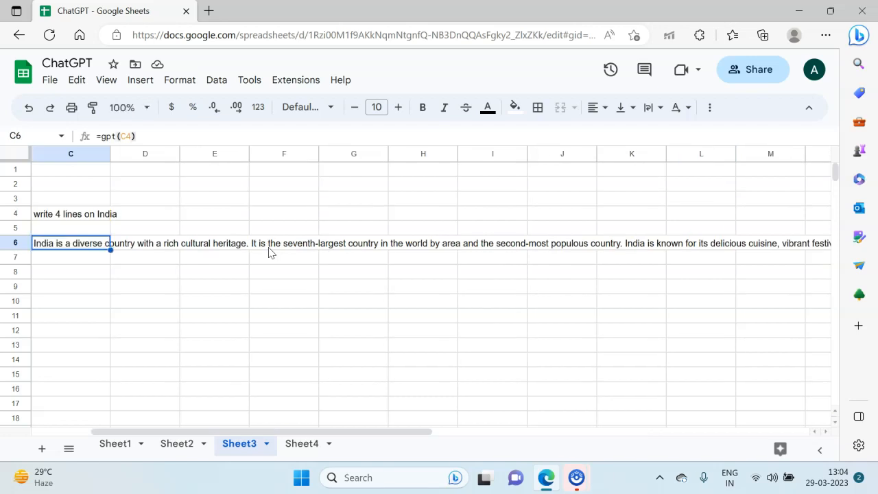
Step: Clear cell C6 and re-enter the formula =gpt(C4) there
{"action": "key", "text": "Left"}
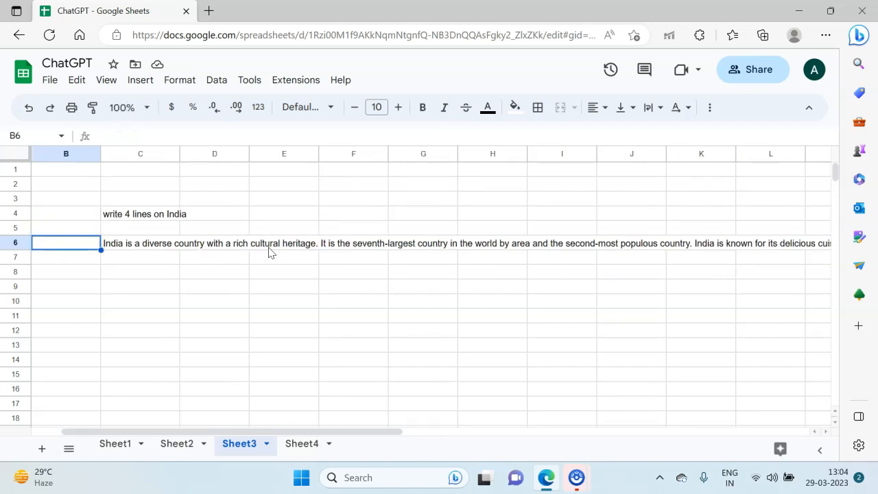
{"action": "key", "text": "Right"}
{"action": "key", "text": "Delete"}
{"action": "type", "text": "=gpt("}
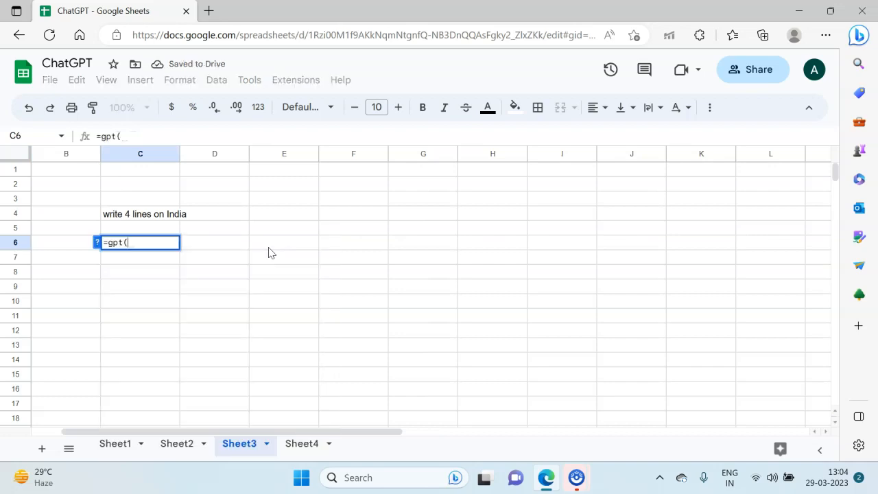
{"action": "key", "text": "Up"}
{"action": "key", "text": "Up"}
{"action": "type", "text": ")"}
{"action": "key", "text": "Return"}
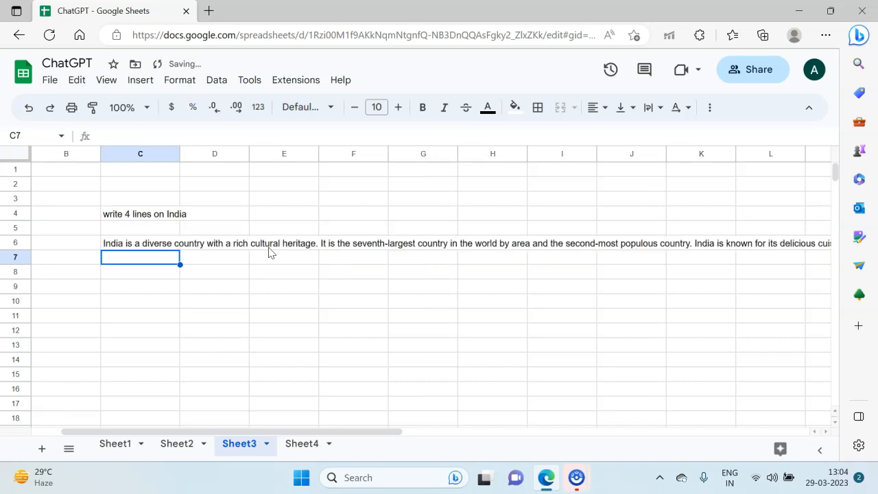
Step: Enter the formula =gpt_list(C4) in cell C9 to return the response as list items
{"action": "key", "text": "Down"}
{"action": "key", "text": "Down"}
{"action": "type", "text": "=gpt_lis"}
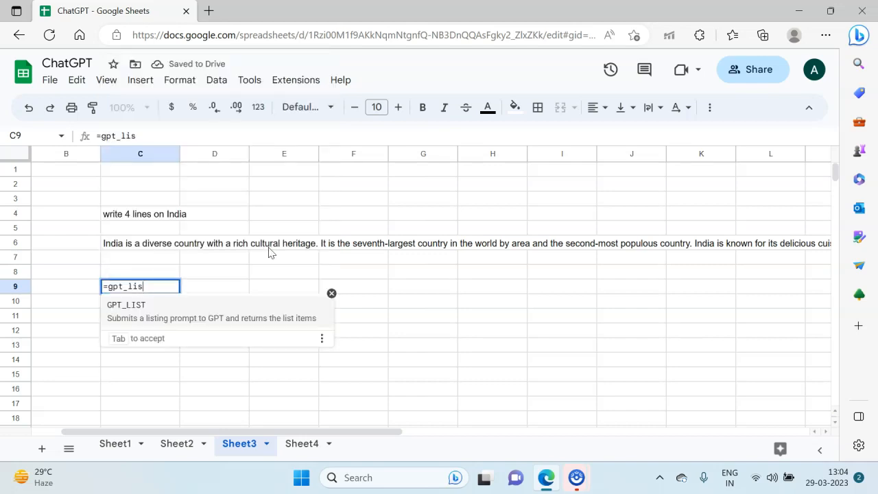
{"action": "type", "text": "t("}
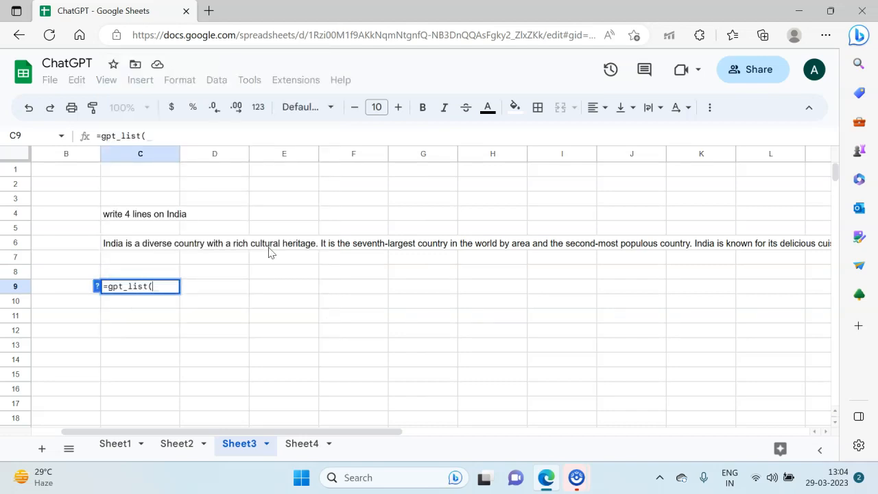
{"action": "key", "text": "Up"}
{"action": "key", "text": "Up"}
{"action": "key", "text": "Up"}
{"action": "key", "text": "Up"}
{"action": "key", "text": "Up"}
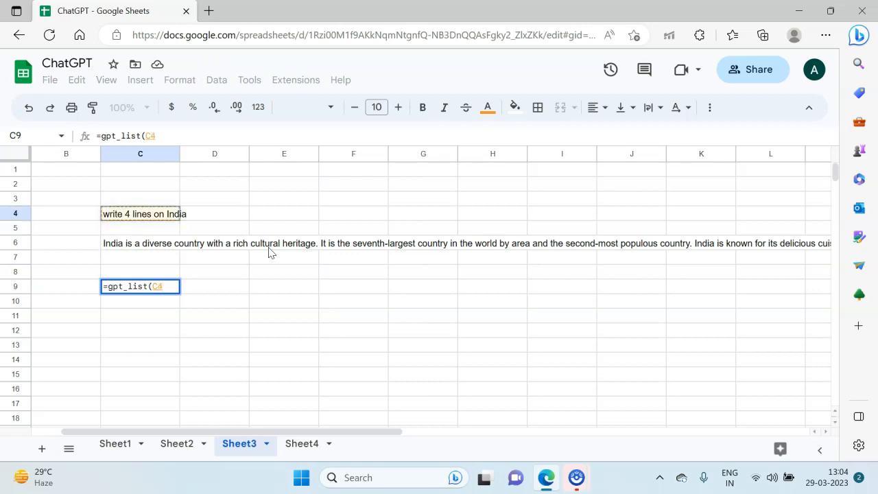
{"action": "type", "text": ")"}
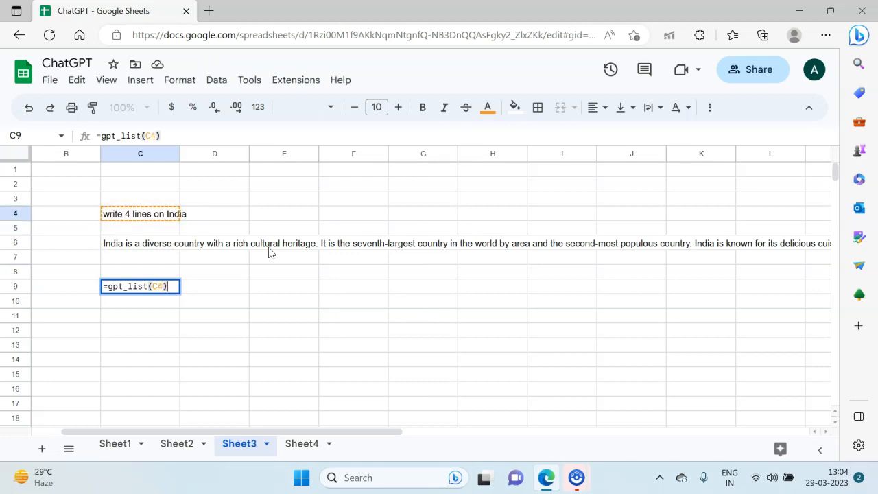
{"action": "key", "text": "Return"}
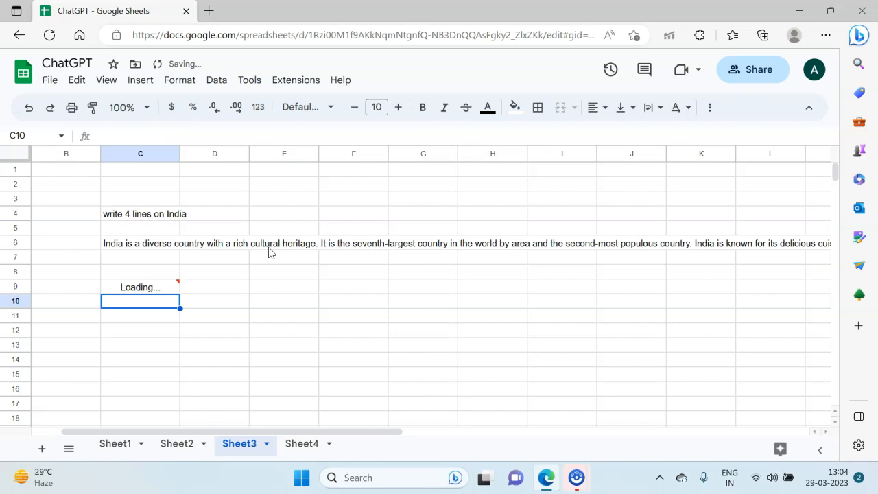
Step: Examine the list results in C9 to C12 and compare their formulas with the one in C6
{"action": "key", "text": "Down"}
{"action": "key", "text": "Down"}
{"action": "key", "text": "Down"}
{"action": "key", "text": "Down"}
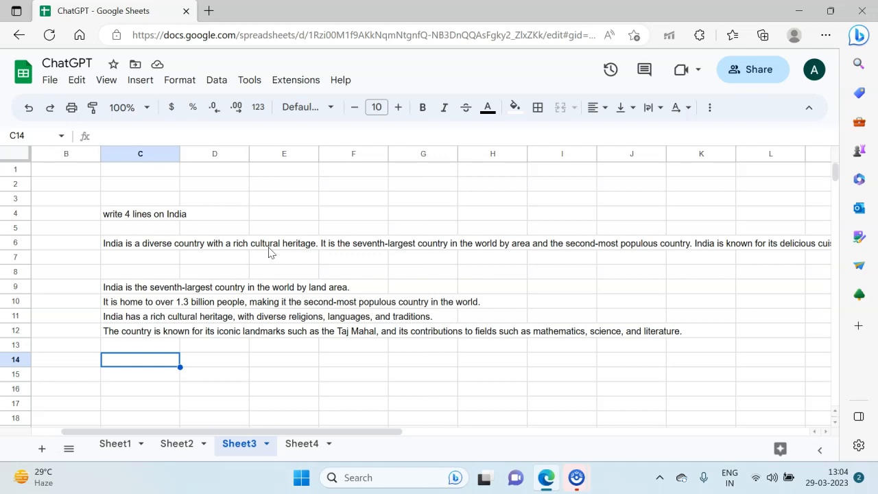
{"action": "key", "text": "Up"}
{"action": "key", "text": "Up"}
{"action": "key", "text": "Up"}
{"action": "key", "text": "Up"}
{"action": "key", "text": "Up"}
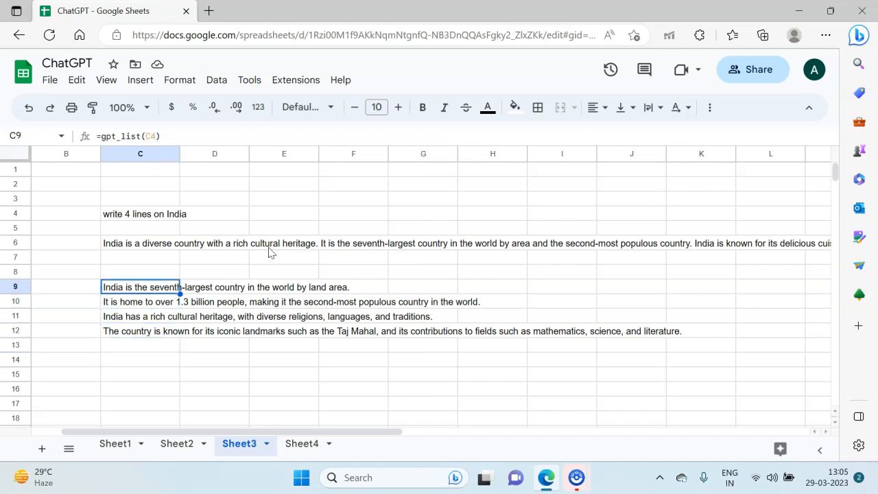
{"action": "key", "text": "Down"}
{"action": "key", "text": "Down"}
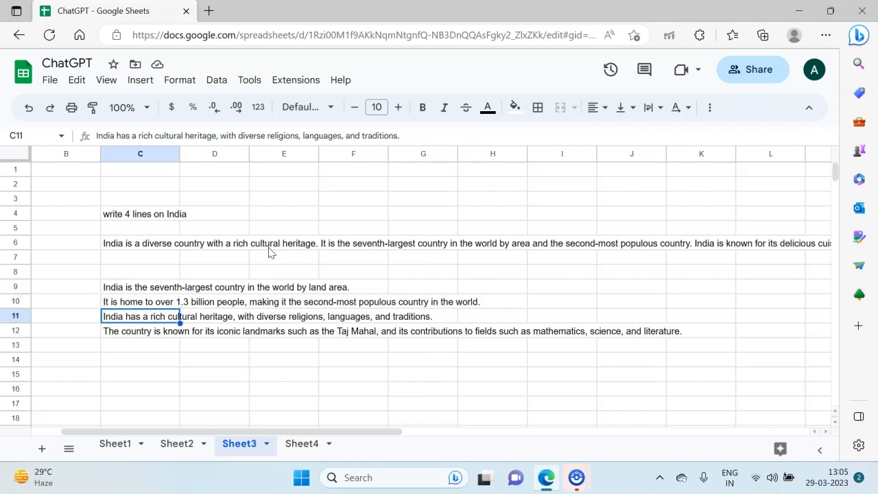
{"action": "key", "text": "Down"}
{"action": "key", "text": "Up"}
{"action": "key", "text": "Up"}
{"action": "key", "text": "Up"}
{"action": "key", "text": "Up"}
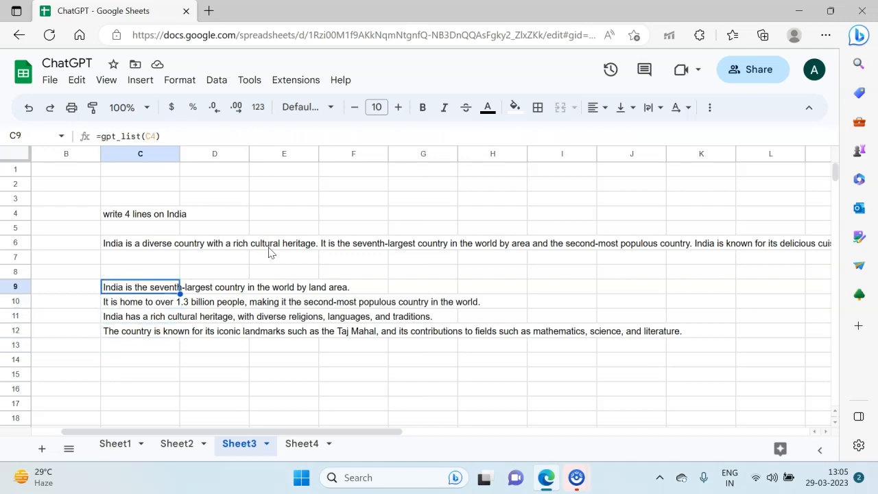
{"action": "key", "text": "Up"}
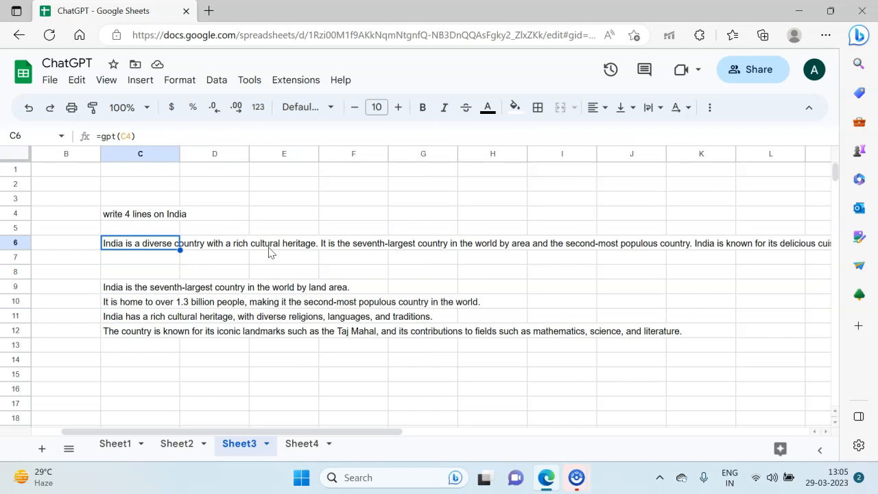
{"action": "key", "text": "Down"}
{"action": "key", "text": "Down"}
{"action": "key", "text": "Down"}
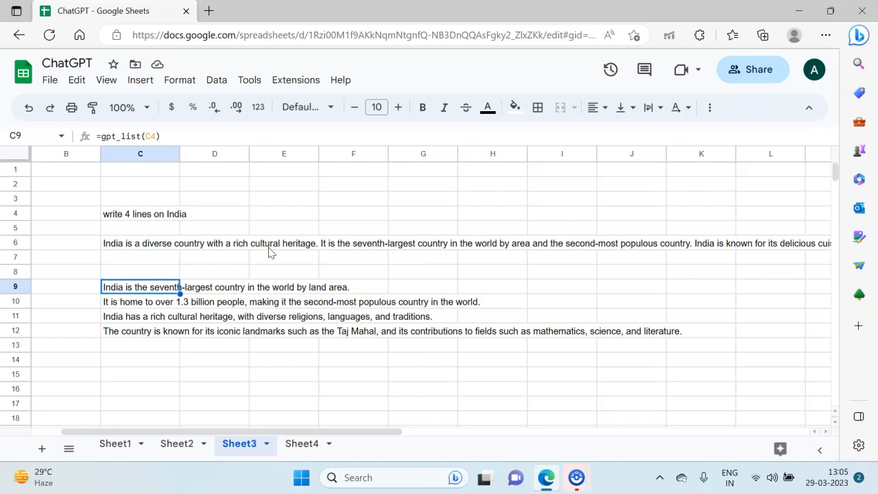
{"action": "key", "text": "Down"}
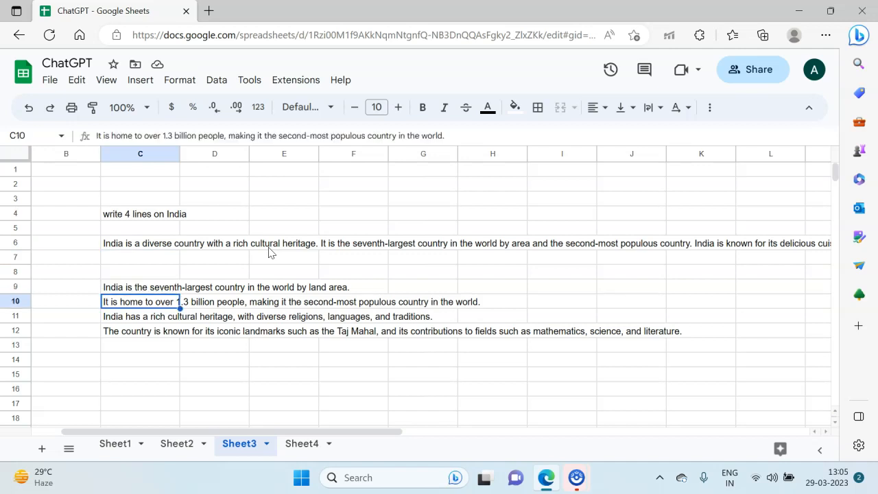
{"action": "key", "text": "Down"}
{"action": "key", "text": "Down"}
{"action": "key", "text": "Down"}
{"action": "key", "text": "Down"}
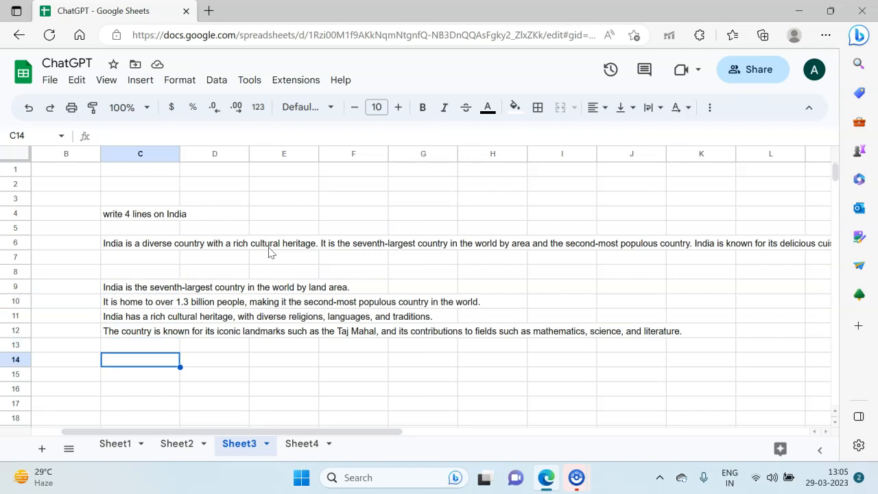
Step: Enter the formula =gpt_table(C4) in cell C14 to return the response as a table
{"action": "type", "text": "=gpt_tab"}
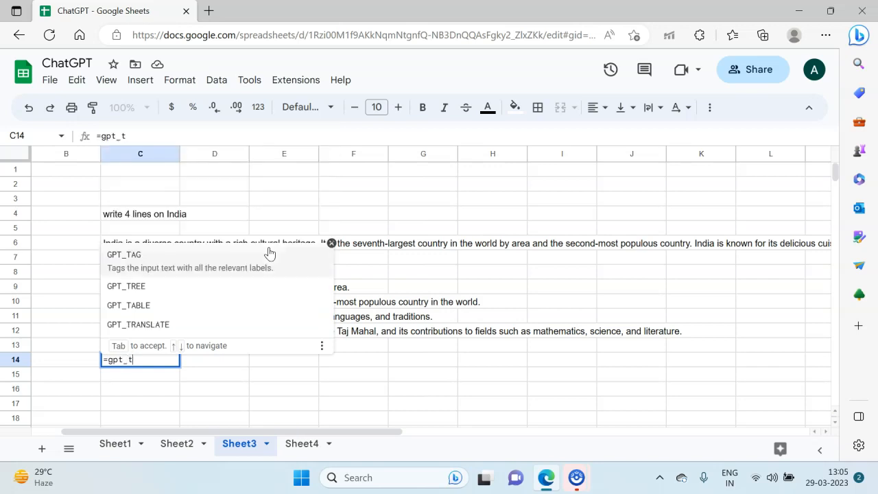
{"action": "key", "text": "Tab"}
{"action": "key", "text": "Up"}
{"action": "key", "text": "Up"}
{"action": "key", "text": "Up"}
{"action": "key", "text": "Up"}
{"action": "key", "text": "Up"}
{"action": "key", "text": "Up"}
{"action": "key", "text": "Up"}
{"action": "key", "text": "Up"}
{"action": "key", "text": "Up"}
{"action": "key", "text": "Up"}
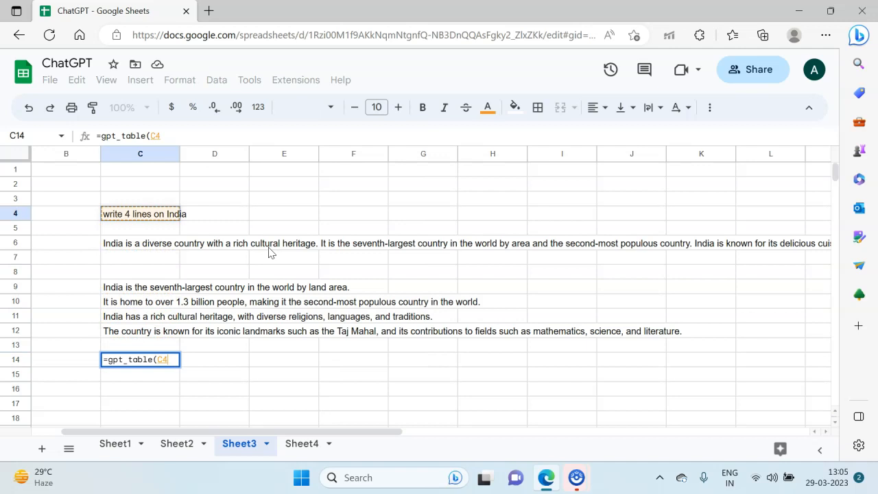
{"action": "type", "text": ")"}
{"action": "key", "text": "Return"}
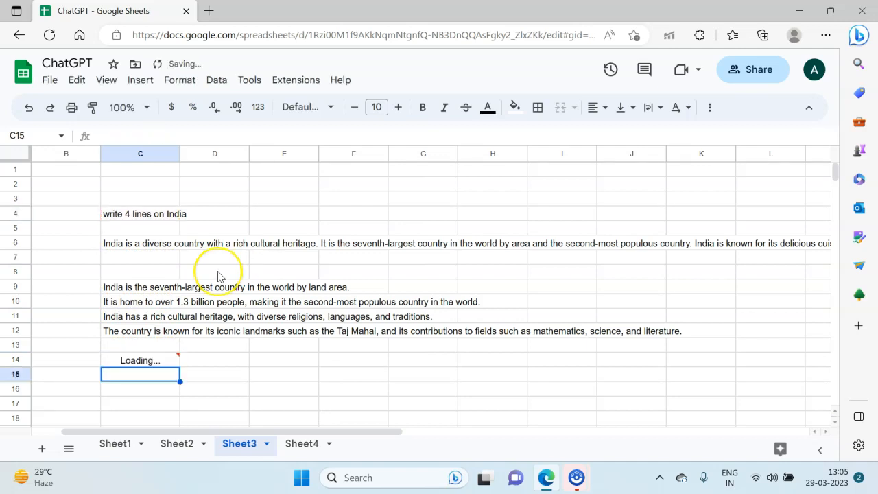
Step: Examine the table output in C14 to C18 and compare it with the list items above
{"action": "scroll", "coordinate": [218, 276], "scroll_direction": "down", "scroll_amount": 2}
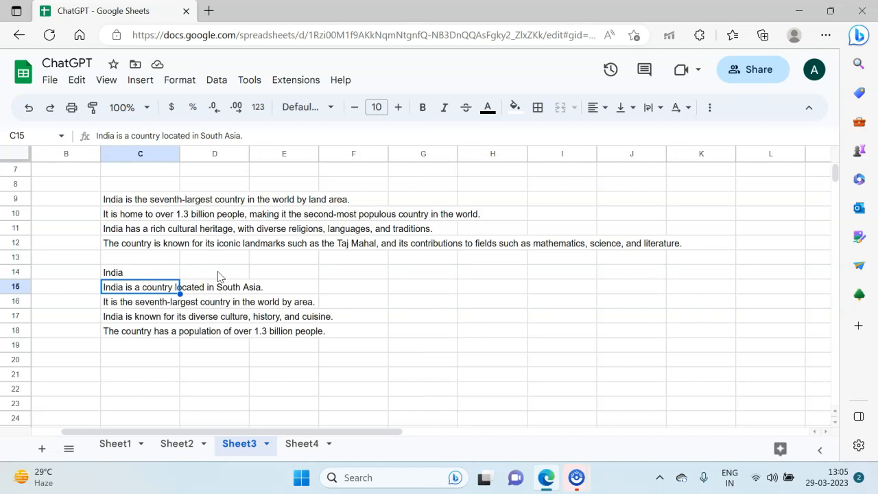
{"action": "key", "text": "Down"}
{"action": "key", "text": "Down"}
{"action": "key", "text": "Down"}
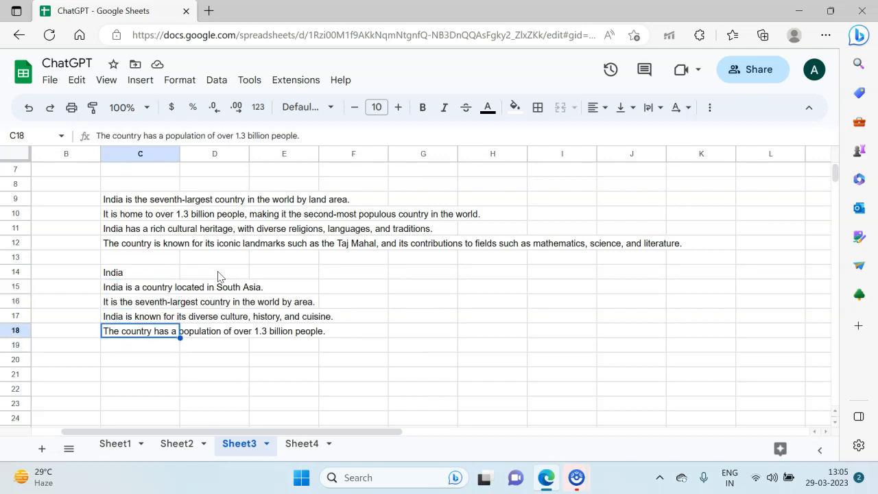
{"action": "key", "text": "Up"}
{"action": "key", "text": "Up"}
{"action": "key", "text": "Up"}
{"action": "key", "text": "Up"}
{"action": "key", "text": "Up"}
{"action": "key", "text": "Up"}
{"action": "key", "text": "Up"}
{"action": "key", "text": "Up"}
{"action": "key", "text": "Down"}
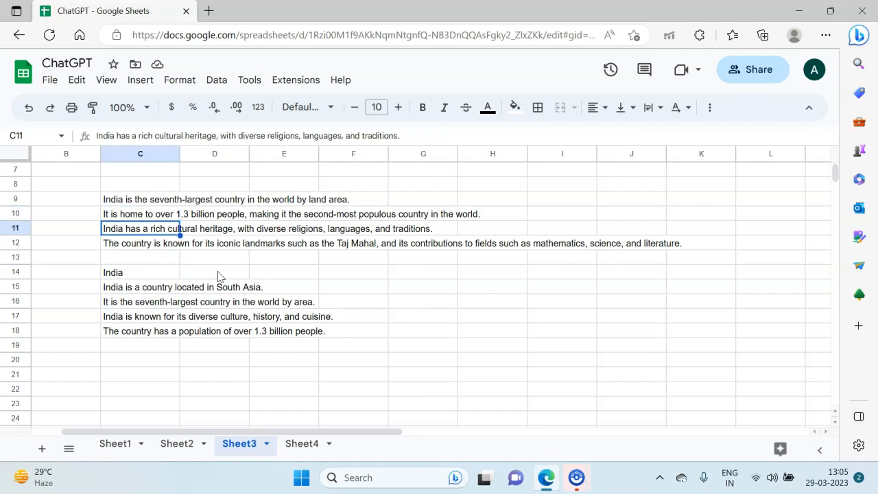
{"action": "key", "text": "Down"}
{"action": "key", "text": "Down"}
{"action": "key", "text": "Down"}
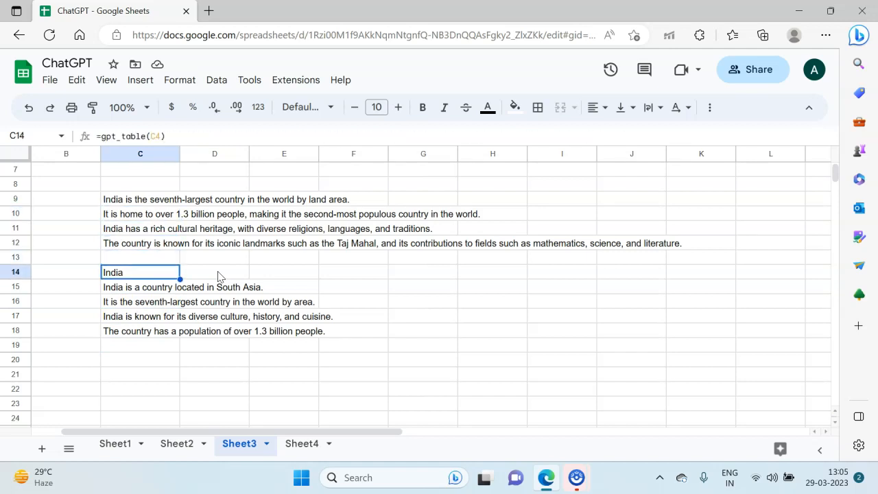
{"action": "key", "text": "Down"}
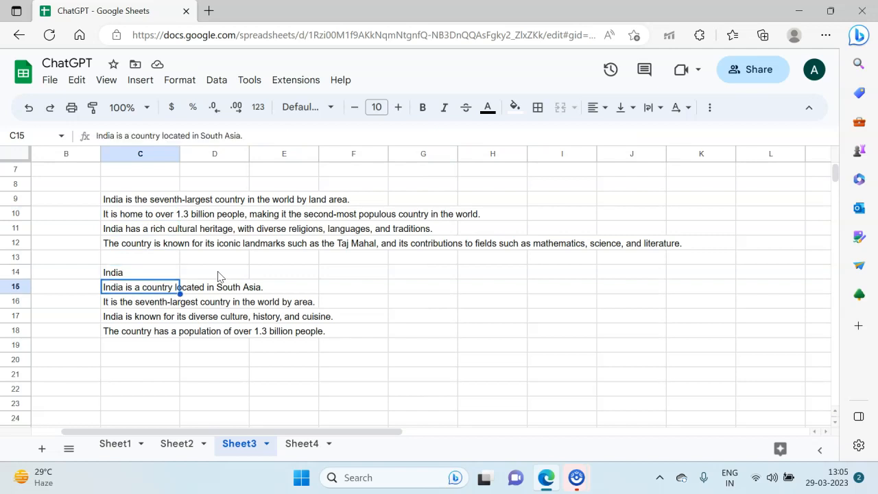
{"action": "key", "text": "Up"}
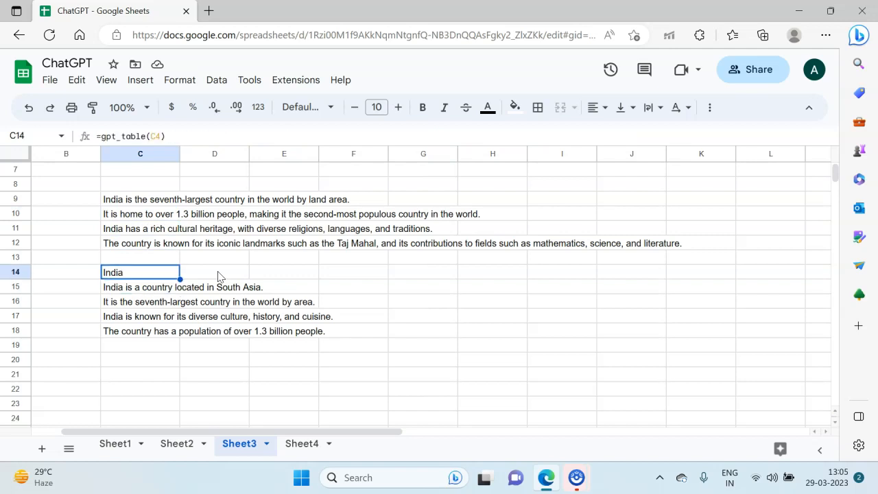
{"action": "scroll", "coordinate": [218, 275], "scroll_direction": "up", "scroll_amount": 1}
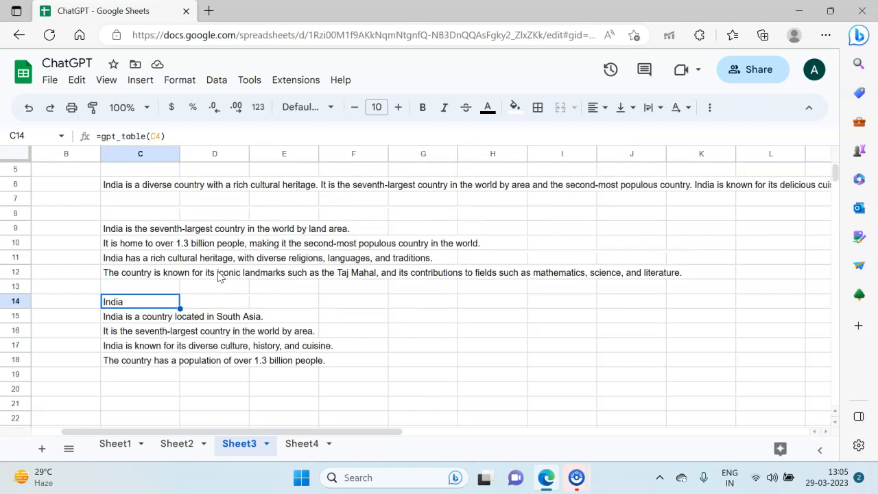
Step: Compare the gpt_list formula in C9 with the gpt_table formula in C14
{"action": "left_click", "coordinate": [142, 230]}
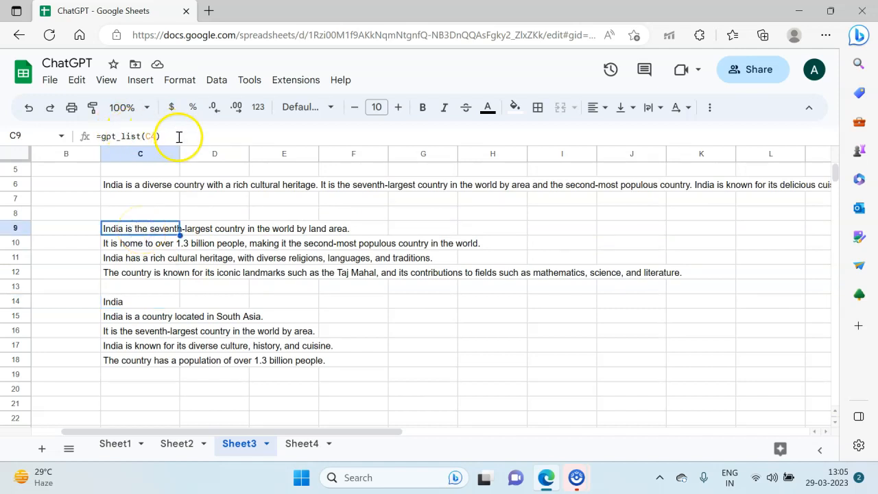
{"action": "left_click", "coordinate": [152, 305]}
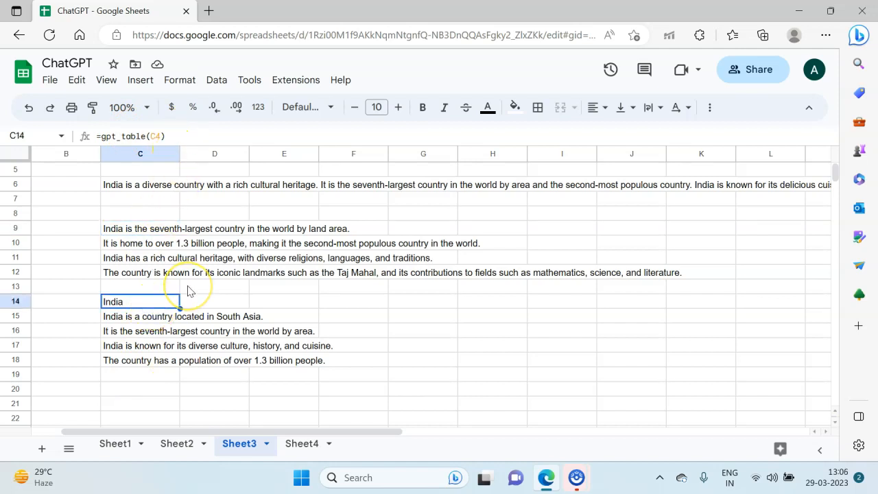
{"action": "key", "text": "Down"}
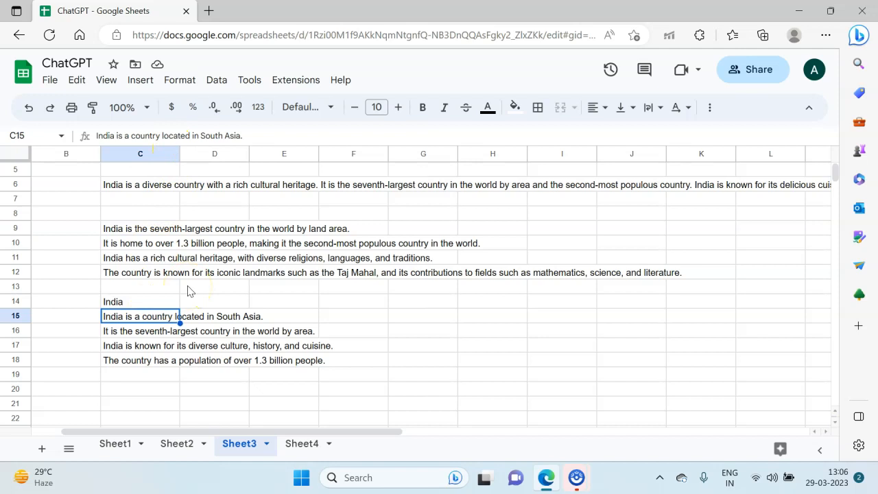
{"action": "key", "text": "Down"}
{"action": "key", "text": "Down"}
{"action": "key", "text": "Down"}
{"action": "key", "text": "Down"}
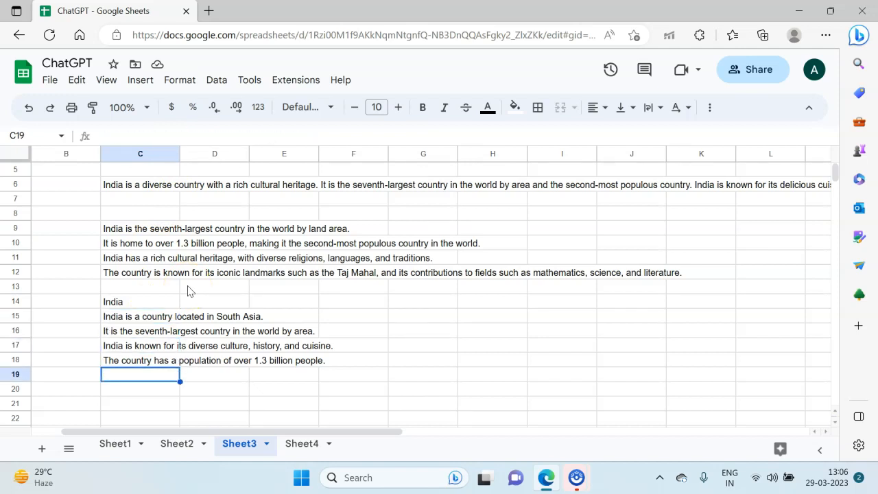
Step: Enter the extra prompt "include economy, population, states, cuisine" in cell C5
{"action": "scroll", "coordinate": [190, 291], "scroll_direction": "up", "scroll_amount": 2}
{"action": "left_click", "coordinate": [125, 220]}
{"action": "key", "text": "Down"}
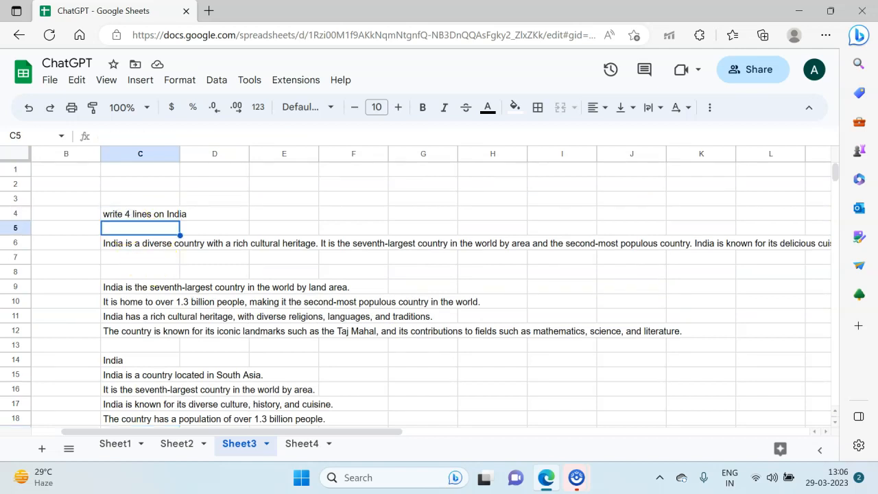
{"action": "type", "text": "include"}
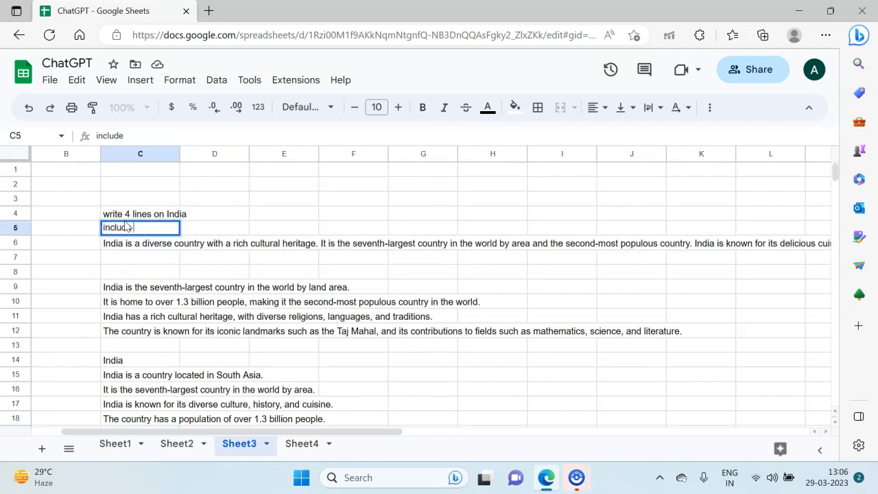
{"action": "type", "text": " economy"}
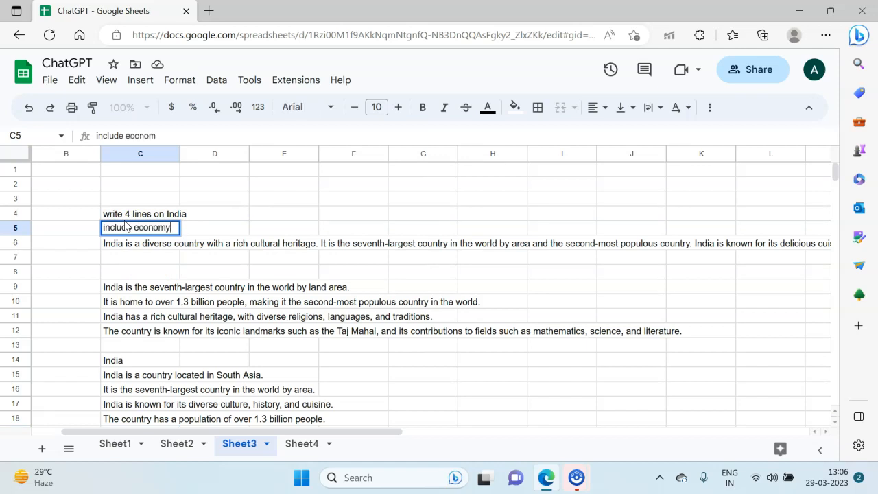
{"action": "type", "text": ", p"}
{"action": "type", "text": "ulation"}
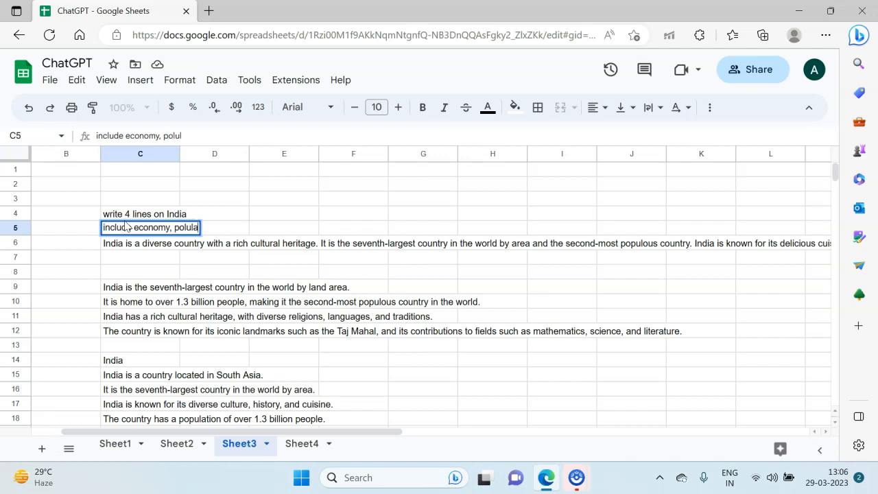
{"action": "key", "text": "BackSpace"}
{"action": "key", "text": "BackSpace"}
{"action": "key", "text": "BackSpace"}
{"action": "key", "text": "BackSpace"}
{"action": "key", "text": "BackSpace"}
{"action": "key", "text": "BackSpace"}
{"action": "key", "text": "BackSpace"}
{"action": "key", "text": "BackSpace"}
{"action": "key", "text": "BackSpace"}
{"action": "type", "text": "p"}
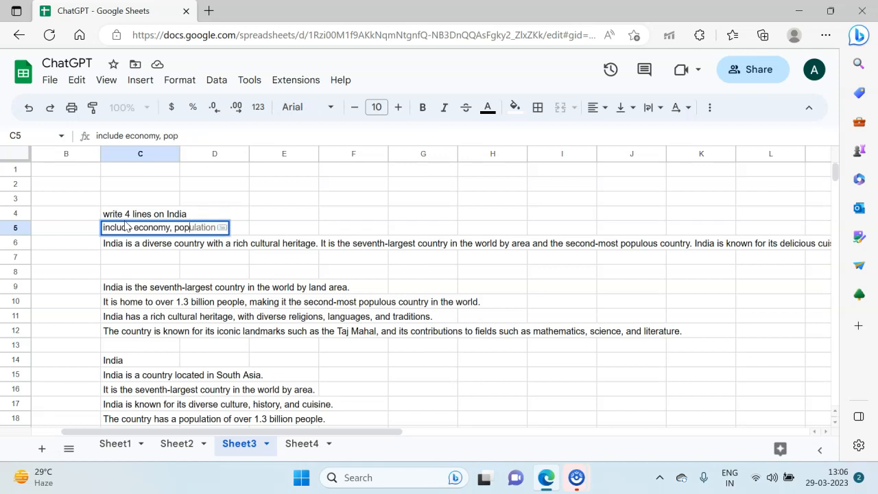
{"action": "key", "text": "Tab"}
{"action": "type", "text": ", "}
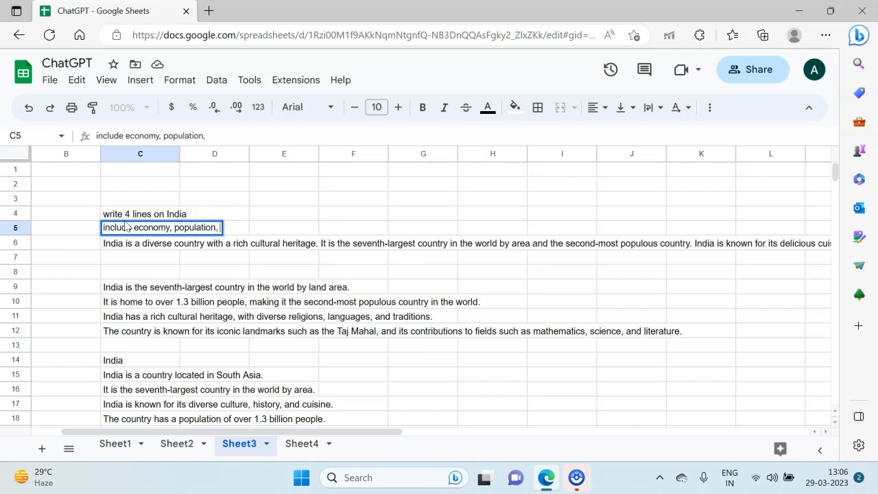
{"action": "type", "text": "states"}
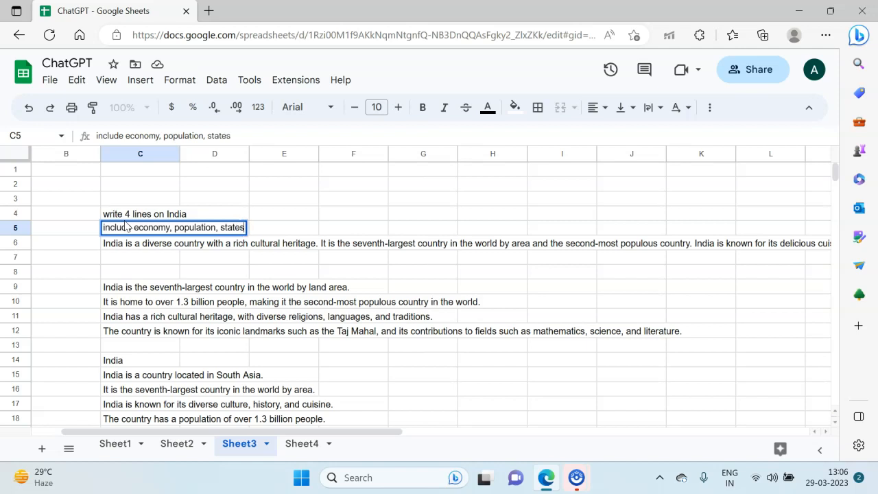
{"action": "type", "text": ", cuisine"}
{"action": "key", "text": "Return"}
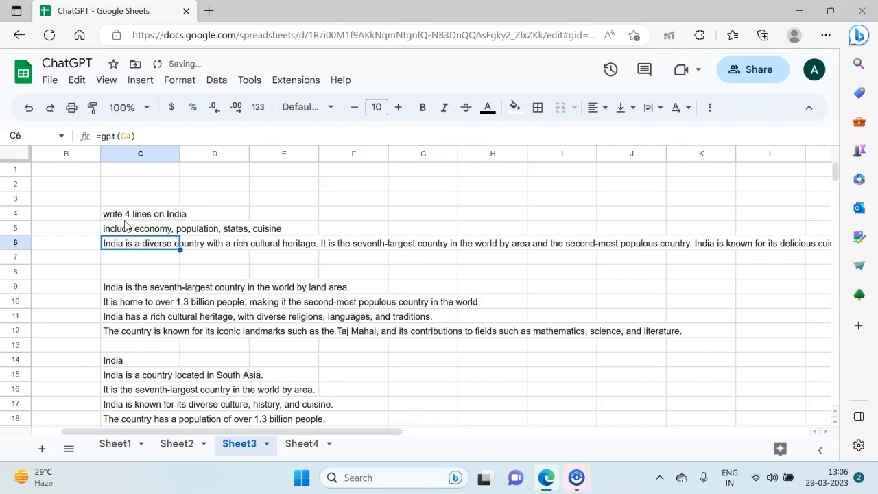
Step: Change the formula in C6 to =gpt(C4:C5) so it uses both prompt cells
{"action": "key", "text": "Down"}
{"action": "key", "text": "Down"}
{"action": "key", "text": "Down"}
{"action": "key", "text": "F2"}
{"action": "key", "text": "Escape"}
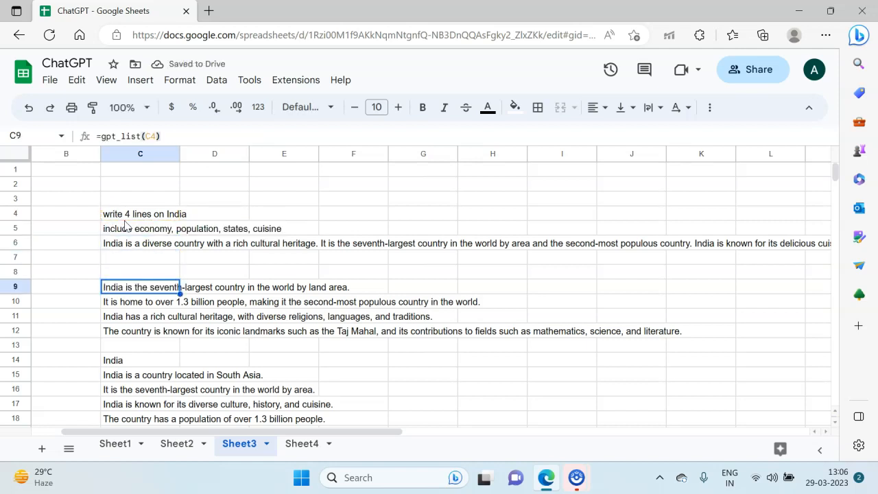
{"action": "key", "text": "Up"}
{"action": "key", "text": "Up"}
{"action": "key", "text": "Up"}
{"action": "key", "text": "F2"}
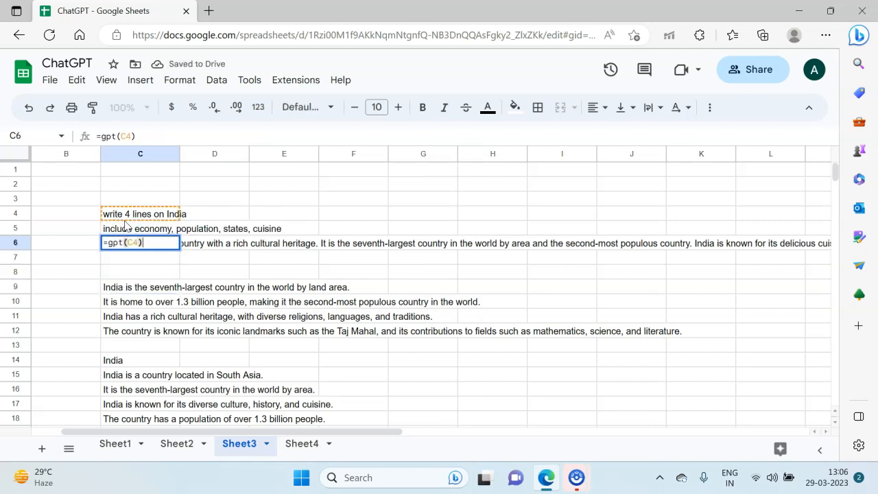
{"action": "left_click", "coordinate": [133, 135]}
{"action": "type", "text": ":C"}
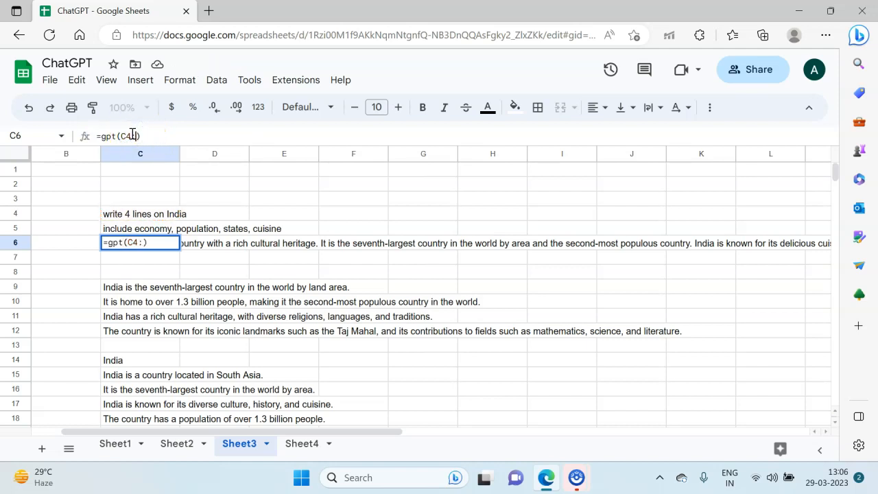
{"action": "type", "text": "5"}
{"action": "key", "text": "Return"}
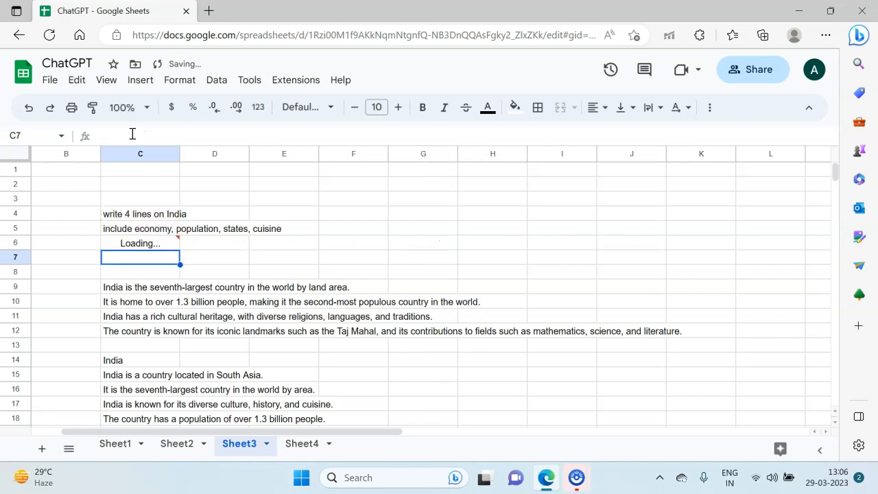
{"action": "key", "text": "Up"}
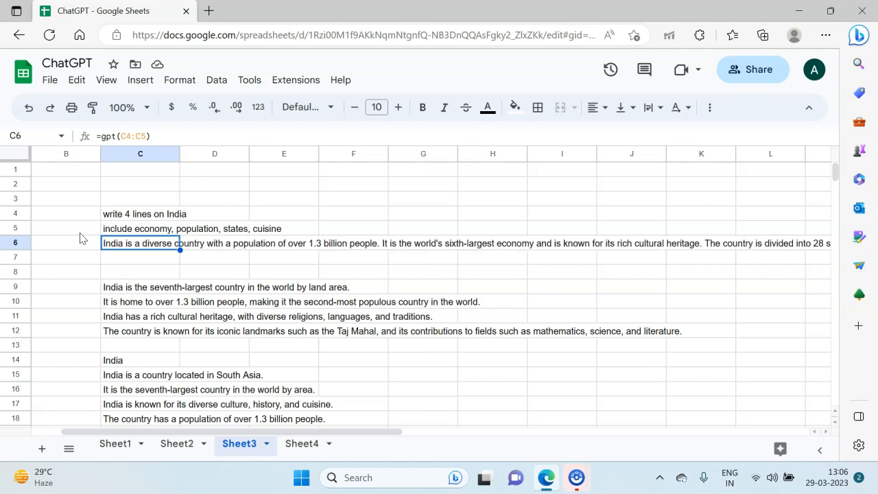
Step: Change the formula in C9 to =gpt_list(C4:C5) and review the updated list items
{"action": "left_click", "coordinate": [114, 287]}
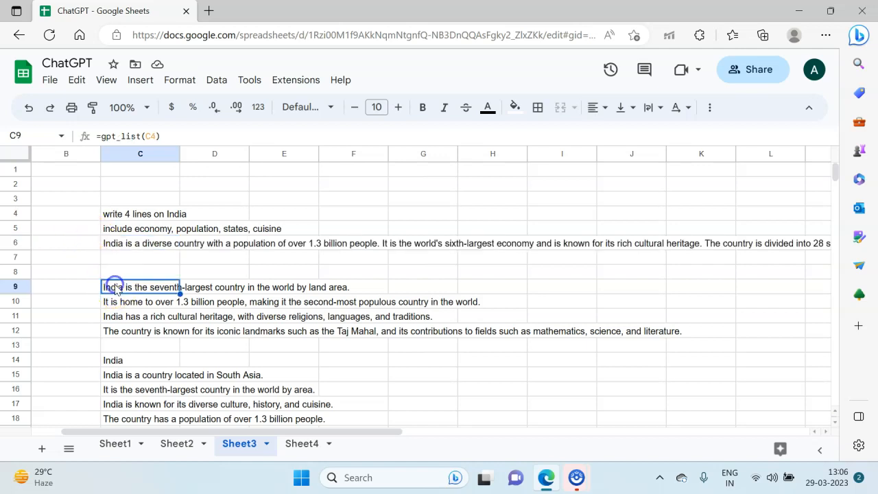
{"action": "left_click", "coordinate": [158, 136]}
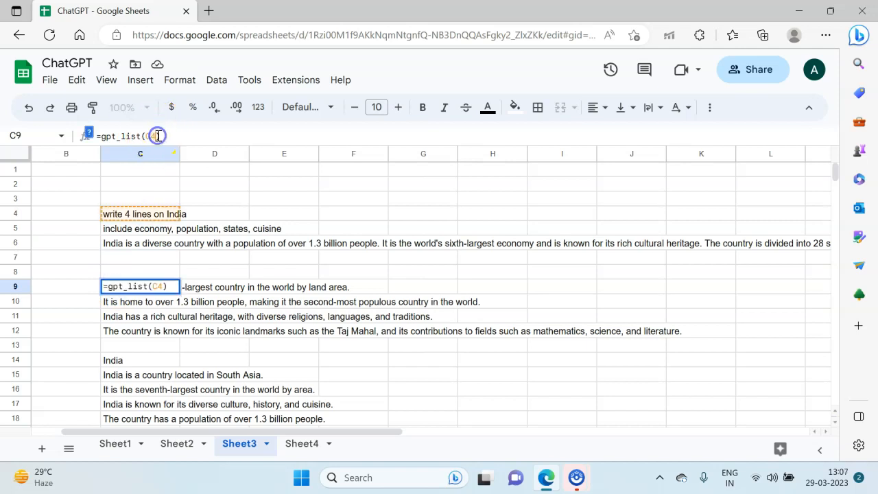
{"action": "type", "text": ":C"}
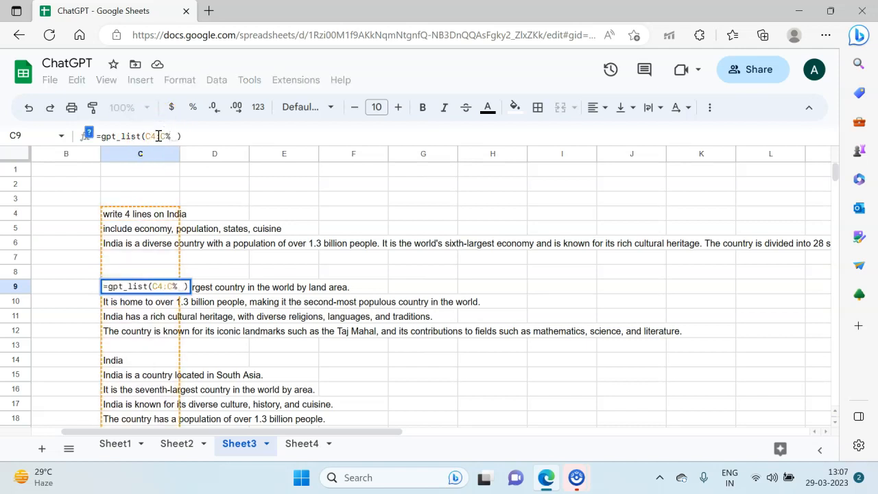
{"action": "type", "text": "5"}
{"action": "key", "text": "Return"}
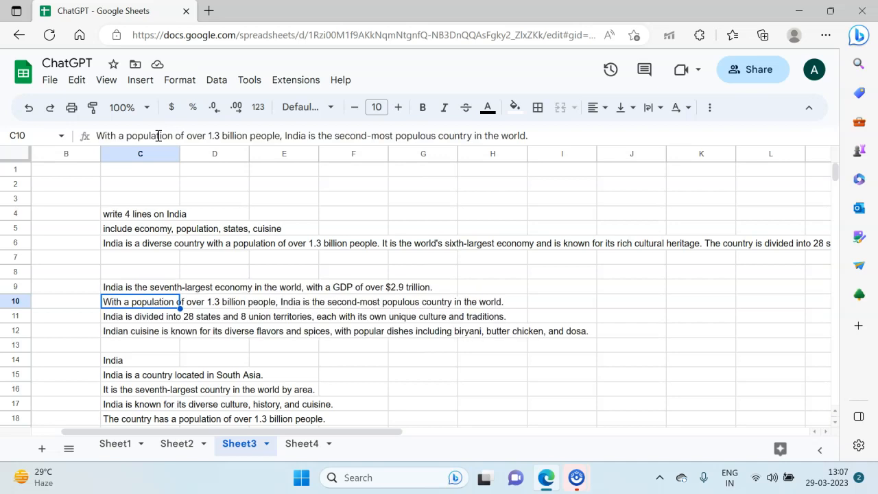
{"action": "key", "text": "Up"}
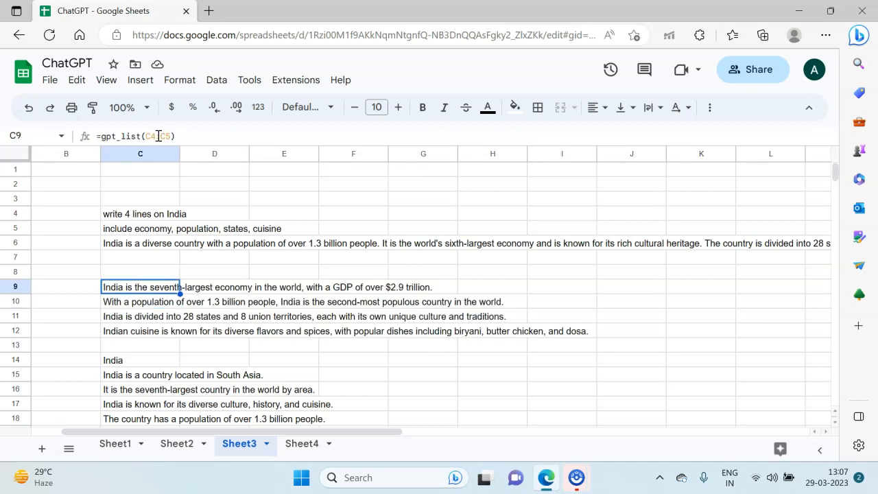
{"action": "key", "text": "Down"}
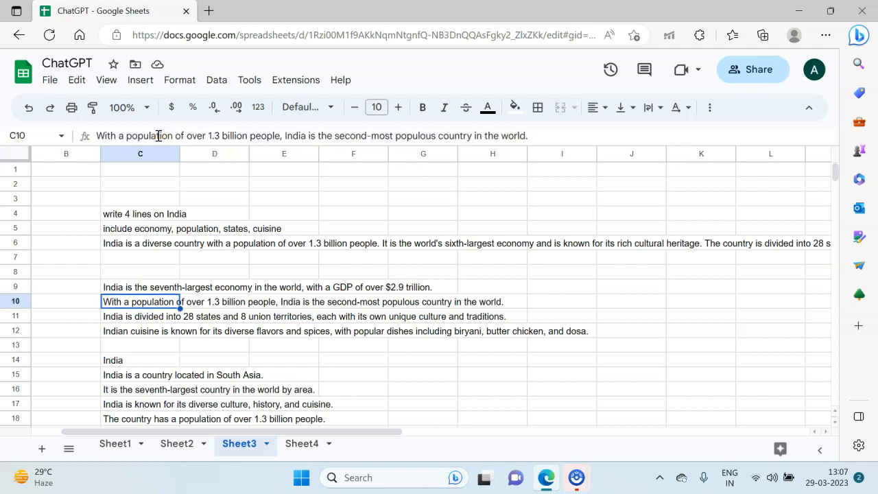
{"action": "key", "text": "Down"}
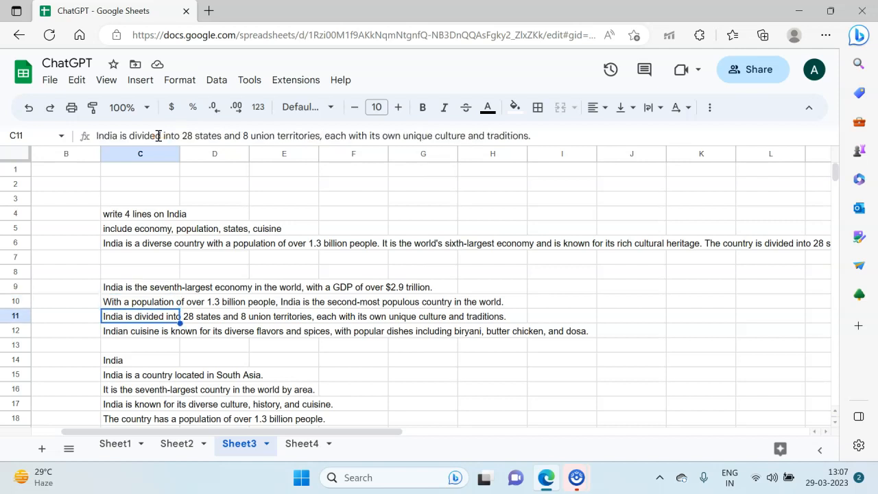
{"action": "key", "text": "Up"}
{"action": "key", "text": "Up"}
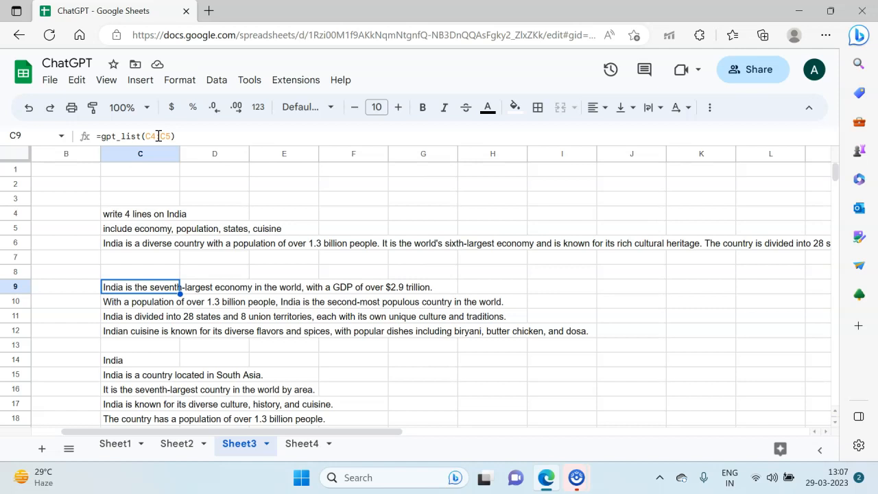
Step: Change the formula in C14 to =gpt_table(C4:C5) so the table uses both prompt cells
{"action": "left_click", "coordinate": [159, 136]}
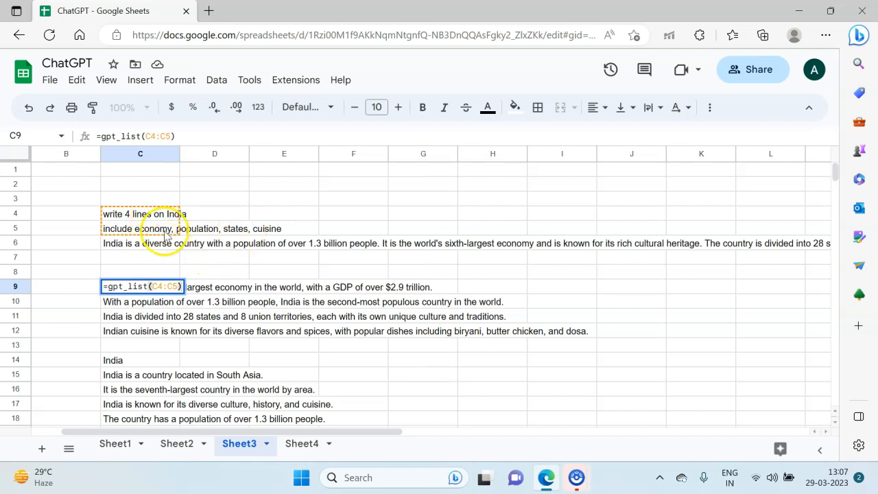
{"action": "key", "text": "Escape"}
{"action": "left_click", "coordinate": [157, 359]}
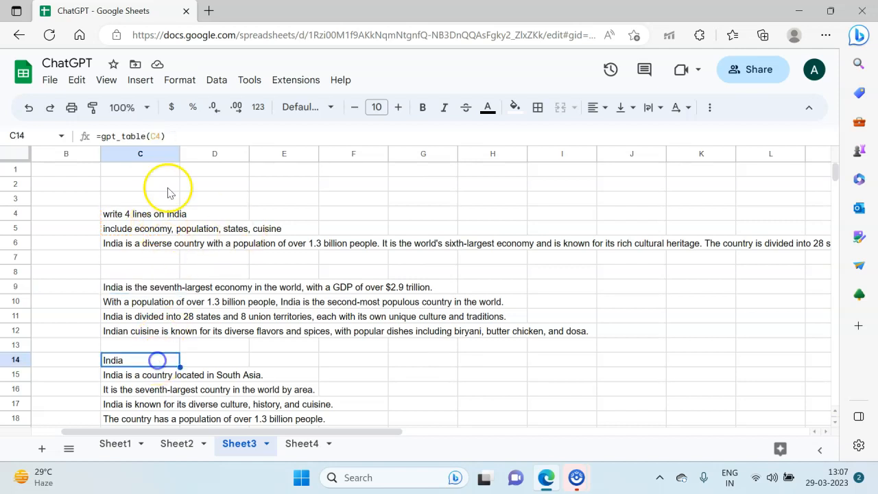
{"action": "left_click", "coordinate": [162, 141]}
{"action": "key", "text": "Page_Down"}
{"action": "key", "text": "shift+Page_Down"}
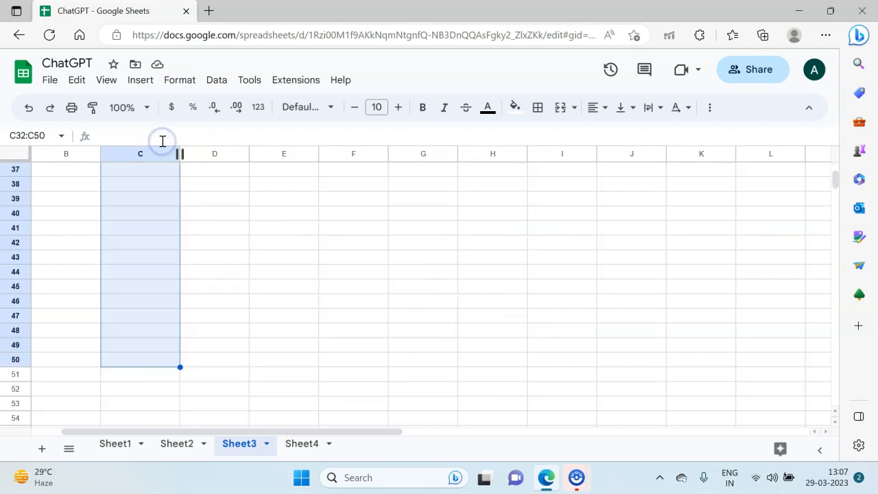
{"action": "scroll", "coordinate": [142, 254], "scroll_direction": "up", "scroll_amount": 3}
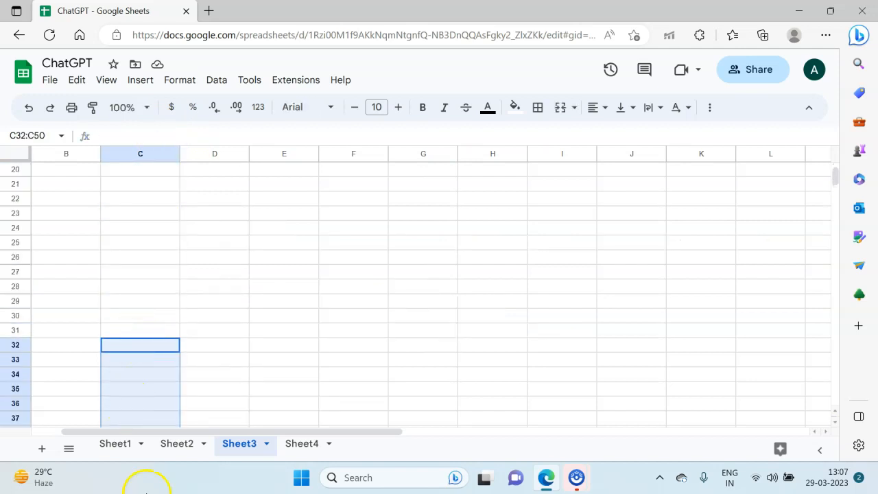
{"action": "scroll", "coordinate": [175, 391], "scroll_direction": "up", "scroll_amount": 3}
{"action": "left_click", "coordinate": [122, 229]}
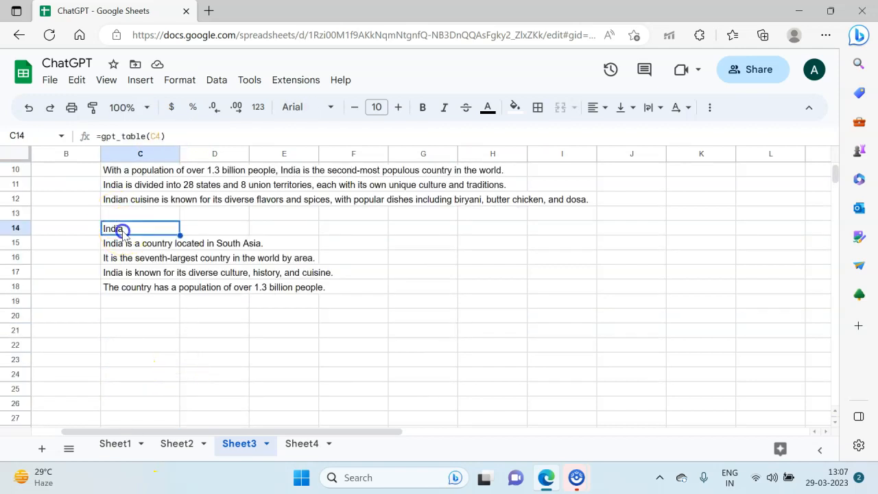
{"action": "left_click", "coordinate": [160, 137]}
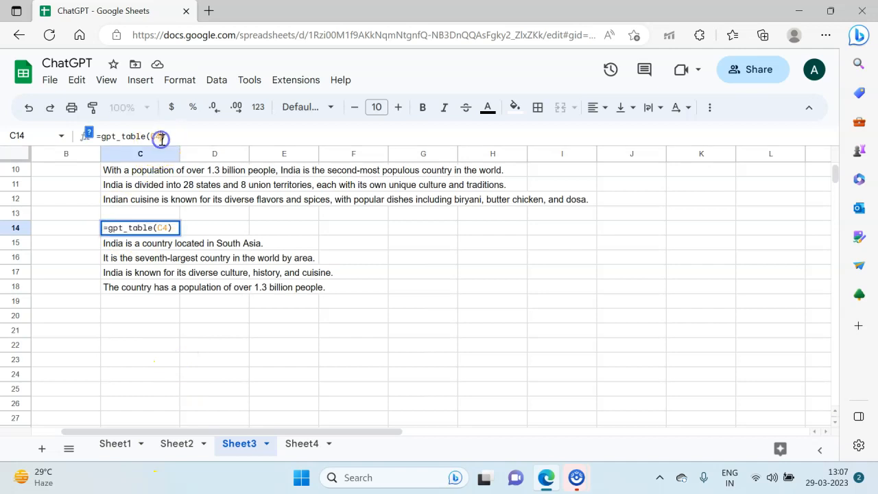
{"action": "type", "text": ":C5"}
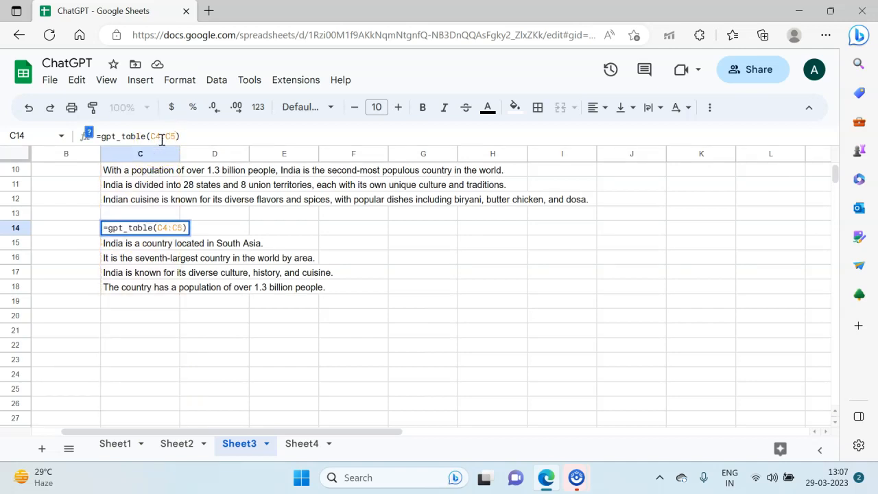
{"action": "key", "text": "Return"}
Step: Review the generated category and information table in C14:D18 against the lists above
{"action": "scroll", "coordinate": [241, 264], "scroll_direction": "up", "scroll_amount": 3}
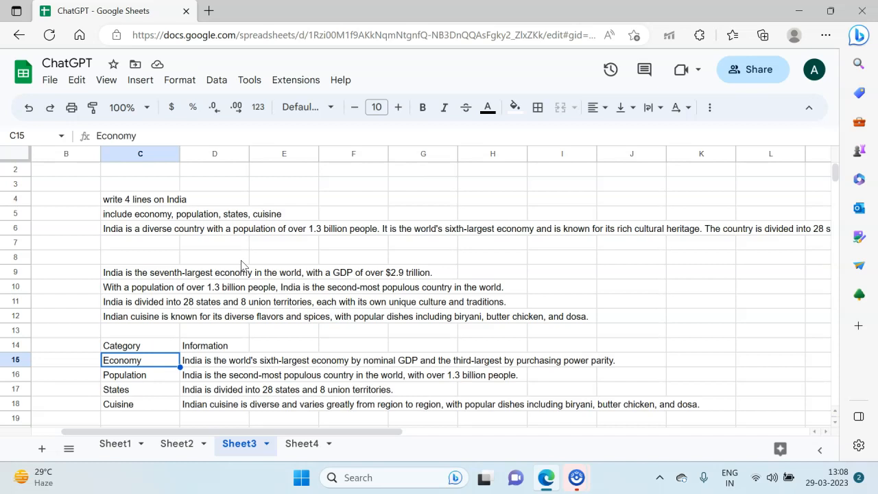
{"action": "scroll", "coordinate": [241, 265], "scroll_direction": "down", "scroll_amount": 1}
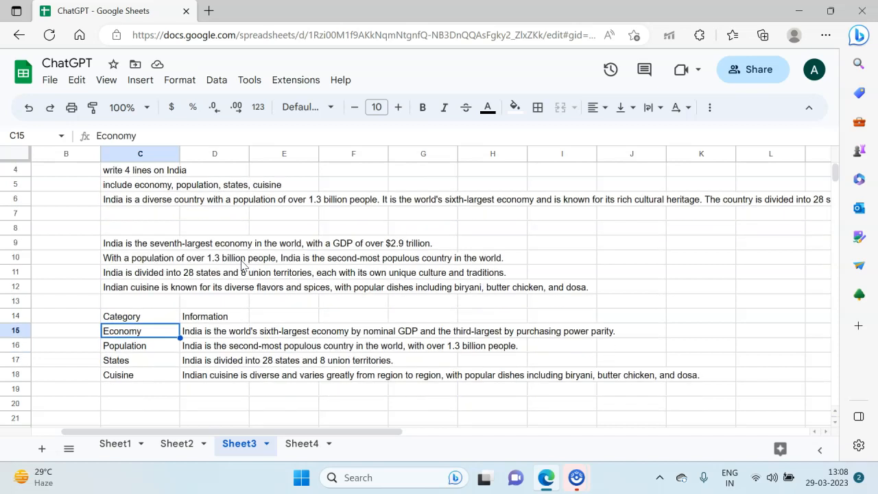
{"action": "key", "text": "Up"}
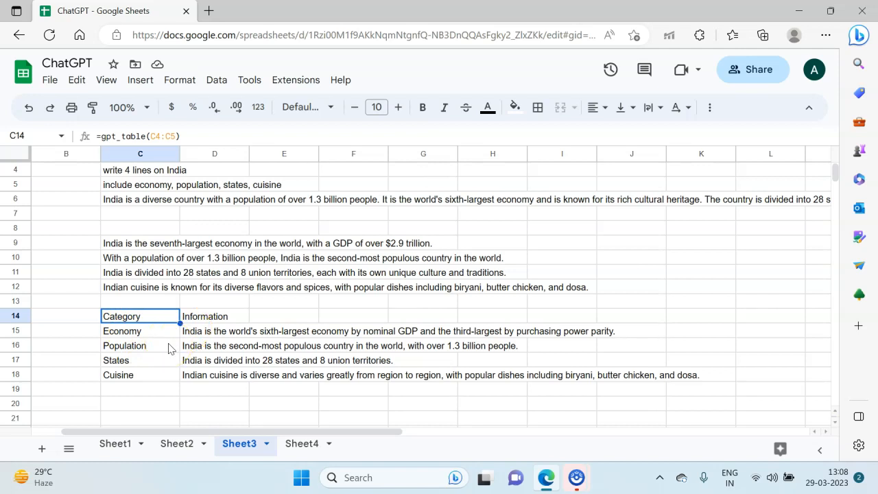
{"action": "key", "text": "Right"}
{"action": "key", "text": "Left"}
{"action": "key", "text": "Down"}
{"action": "key", "text": "Down"}
{"action": "key", "text": "Up"}
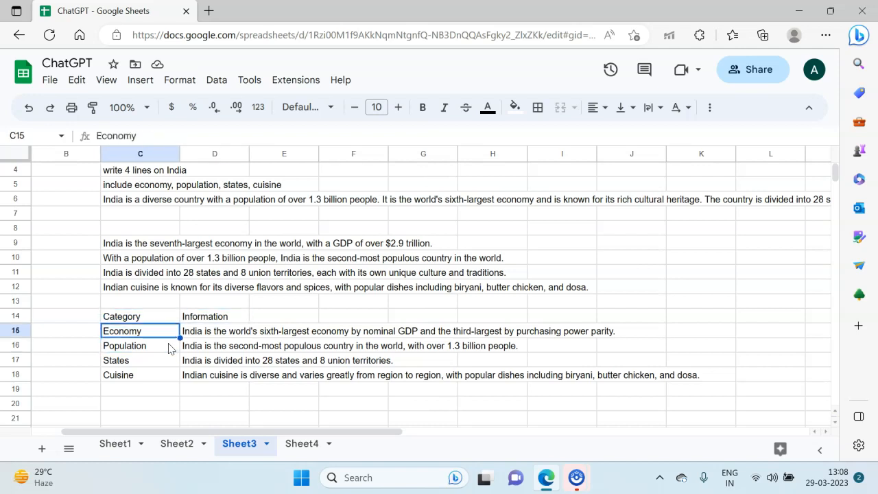
{"action": "key", "text": "Right"}
{"action": "key", "text": "Left"}
{"action": "key", "text": "Up"}
{"action": "key", "text": "Up"}
{"action": "key", "text": "Up"}
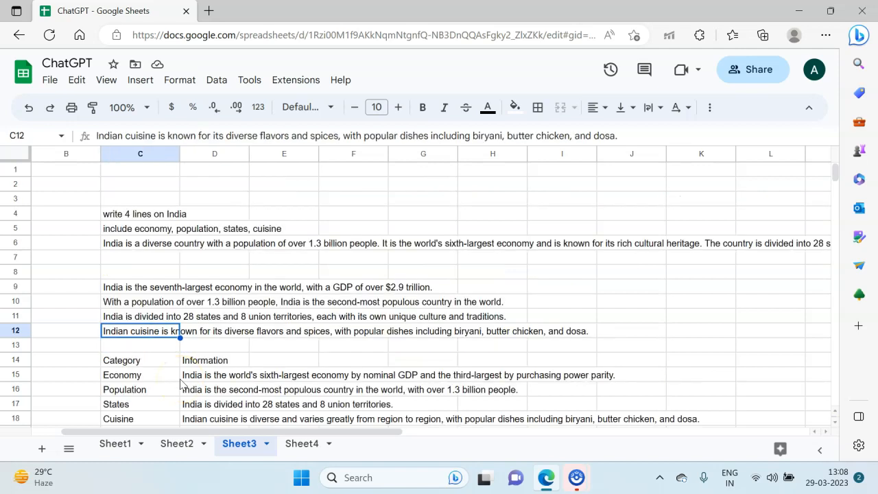
{"action": "key", "text": "Down"}
{"action": "key", "text": "Down"}
{"action": "key", "text": "Down"}
{"action": "key", "text": "Down"}
{"action": "key", "text": "Down"}
{"action": "key", "text": "Down"}
{"action": "key", "text": "Down"}
{"action": "key", "text": "Down"}
{"action": "key", "text": "Down"}
{"action": "key", "text": "Down"}
{"action": "key", "text": "Down"}
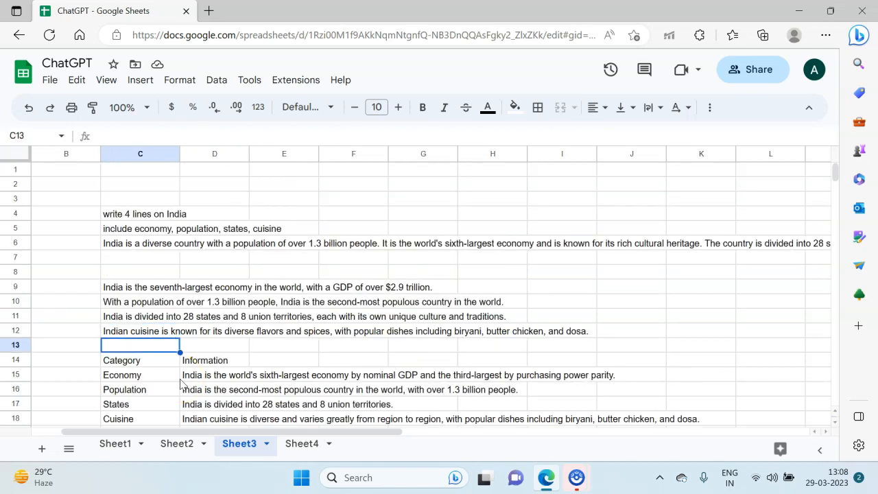
{"action": "key", "text": "Up"}
{"action": "key", "text": "Up"}
{"action": "key", "text": "Up"}
{"action": "key", "text": "Up"}
{"action": "key", "text": "Up"}
{"action": "key", "text": "Up"}
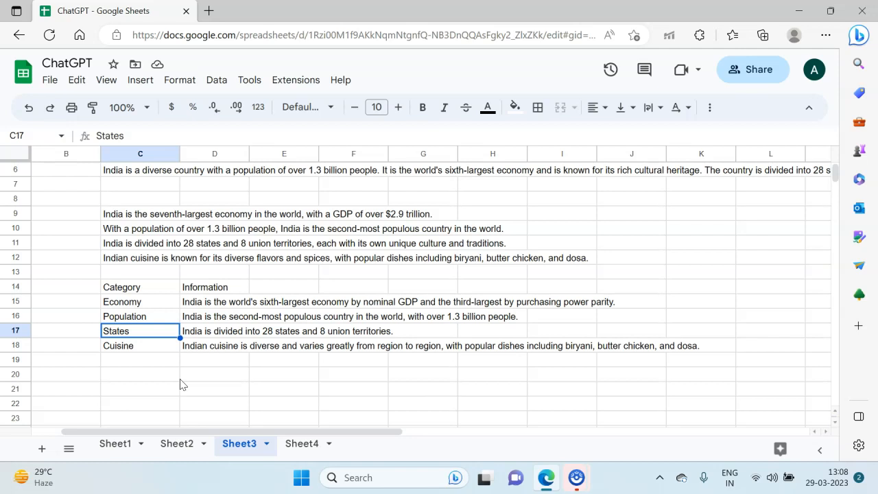
Step: Delete the generated table in C14:D18
{"action": "key", "text": "ctrl+a"}
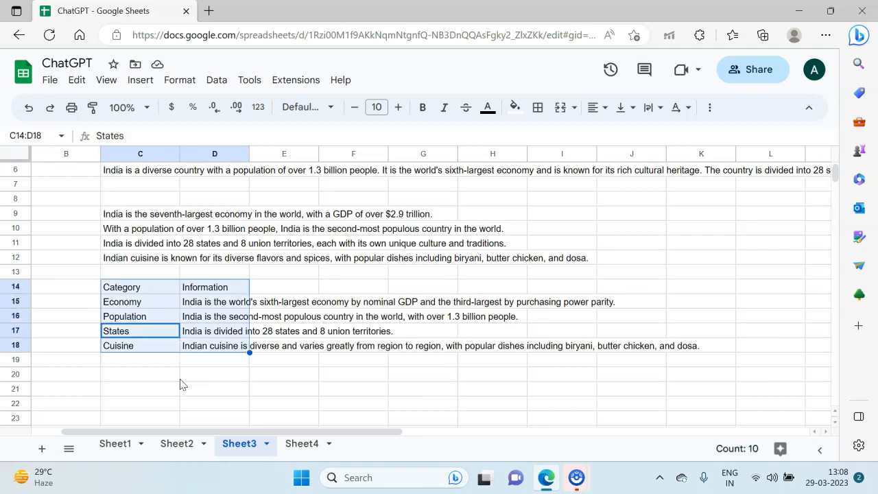
{"action": "key", "text": "Delete"}
{"action": "key", "text": "Up"}
{"action": "key", "text": "Up"}
{"action": "key", "text": "Up"}
{"action": "key", "text": "Up"}
{"action": "key", "text": "Up"}
{"action": "key", "text": "Up"}
{"action": "key", "text": "Up"}
{"action": "key", "text": "Up"}
{"action": "key", "text": "Up"}
{"action": "key", "text": "Up"}
{"action": "key", "text": "Up"}
{"action": "key", "text": "Up"}
{"action": "key", "text": "Up"}
{"action": "key", "text": "Up"}
{"action": "key", "text": "Up"}
{"action": "key", "text": "Up"}
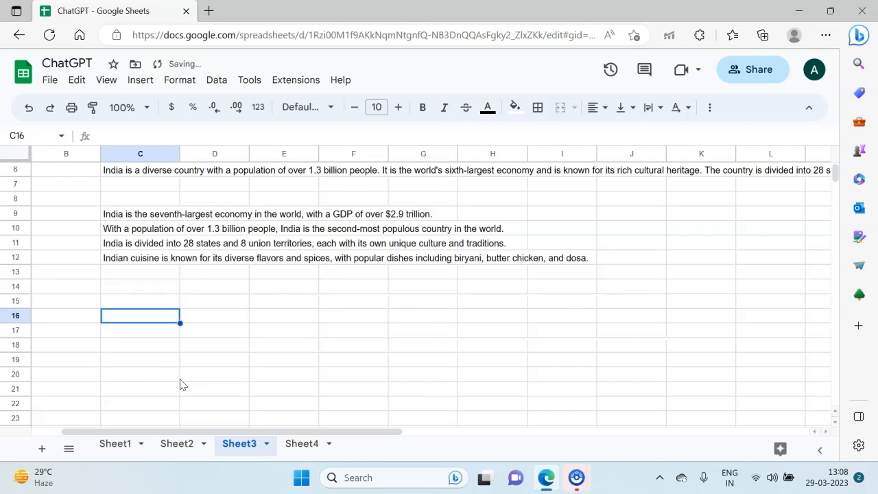
Step: Clear the prompts and generated results in C4:C13
{"action": "key", "text": "Down"}
{"action": "key", "text": "Down"}
{"action": "key", "text": "Down"}
{"action": "key", "text": "Down"}
{"action": "key", "text": "Up"}
{"action": "key", "text": "shift+Down"}
{"action": "key", "text": "shift+Down"}
{"action": "key", "text": "shift+Down"}
{"action": "key", "text": "shift+Down"}
{"action": "key", "text": "shift+Down"}
{"action": "key", "text": "shift+Down"}
{"action": "key", "text": "shift+Down"}
{"action": "key", "text": "shift+Down"}
{"action": "key", "text": "shift+Down"}
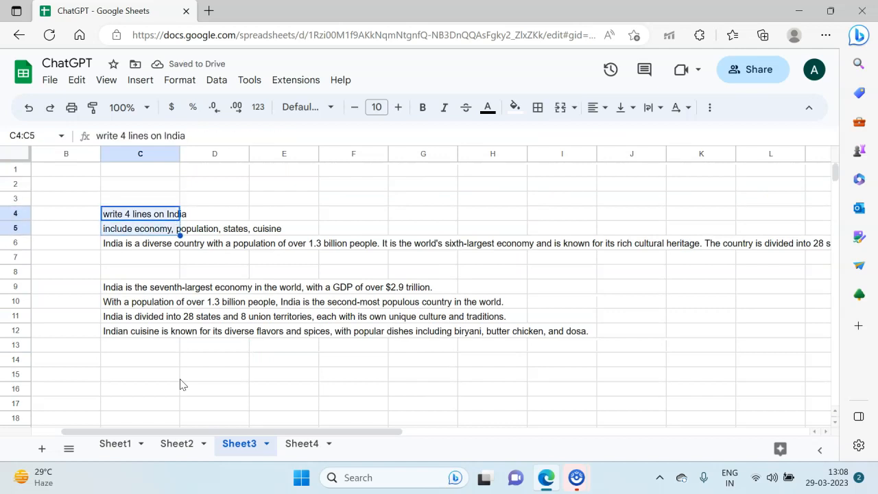
{"action": "key", "text": "Delete"}
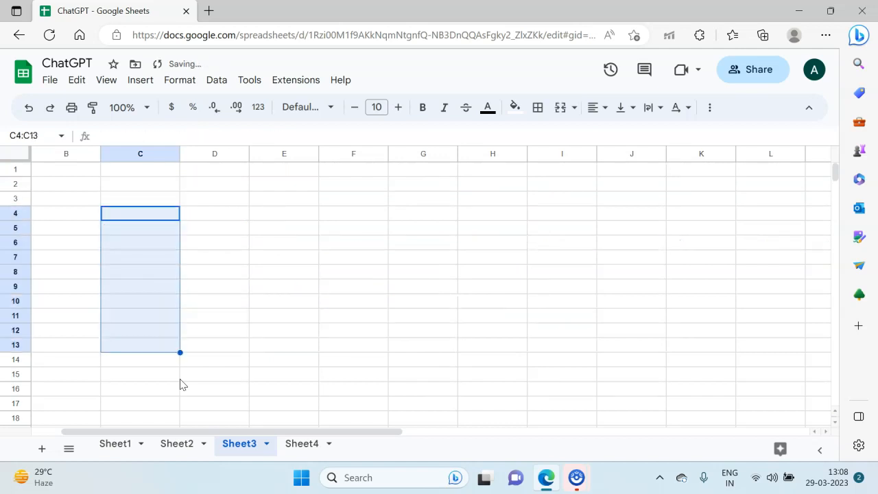
{"action": "key", "text": "shift+Up"}
{"action": "key", "text": "shift+Up"}
{"action": "key", "text": "shift+Up"}
{"action": "key", "text": "shift+Up"}
{"action": "key", "text": "shift+Up"}
{"action": "key", "text": "shift+Up"}
{"action": "key", "text": "shift+Up"}
{"action": "key", "text": "shift+Up"}
{"action": "key", "text": "shift+Up"}
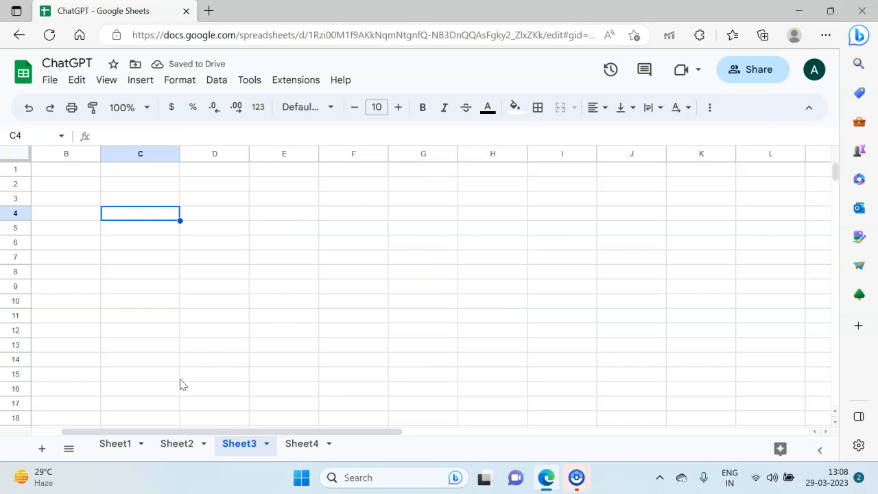
Step: Enter the prompt "sample income statement" in cell C4
{"action": "type", "text": "sam"}
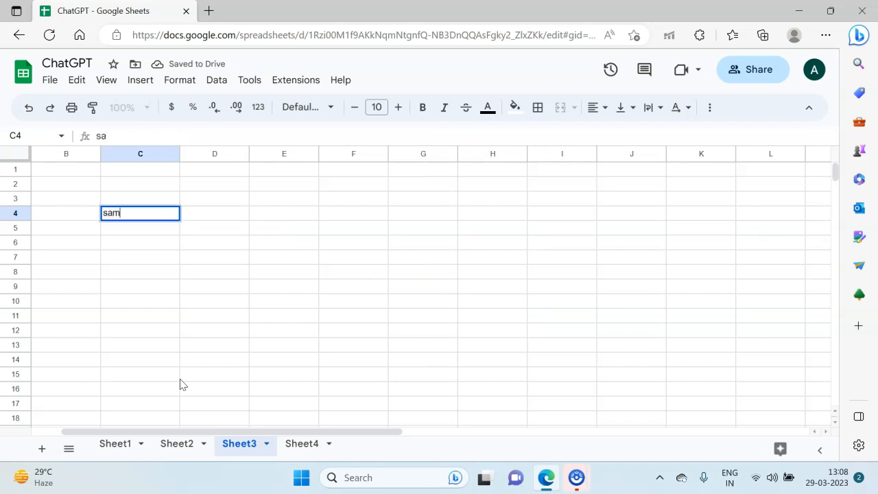
{"action": "type", "text": "ple income "}
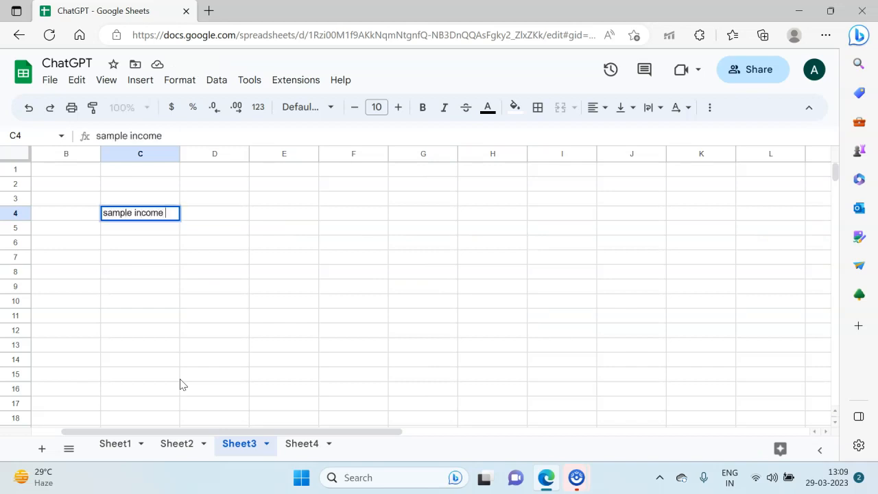
{"action": "type", "text": "statement"}
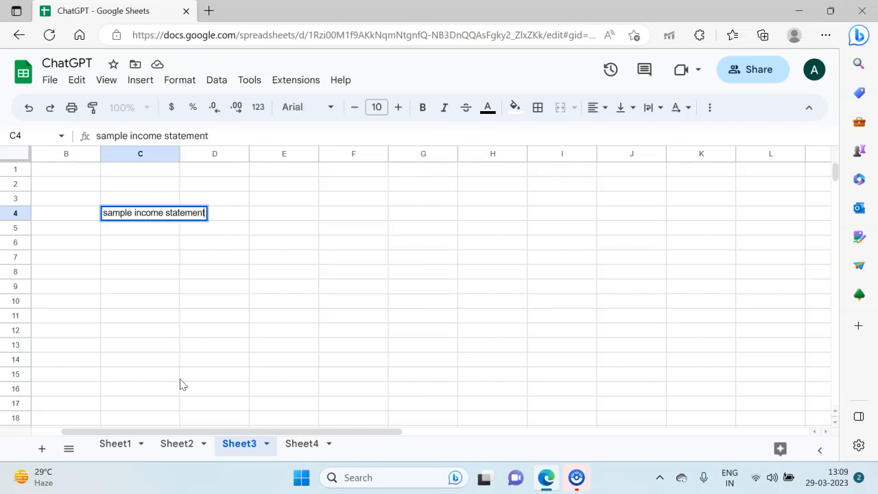
{"action": "key", "text": "Return"}
{"action": "key", "text": "Down"}
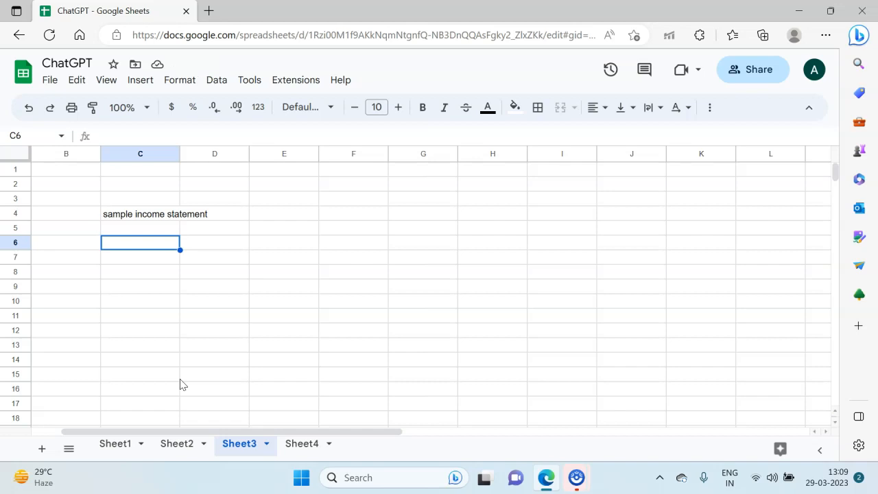
Step: Enter the formula =gpt(C4) in cell C6 to generate an income statement
{"action": "type", "text": "=gpt("}
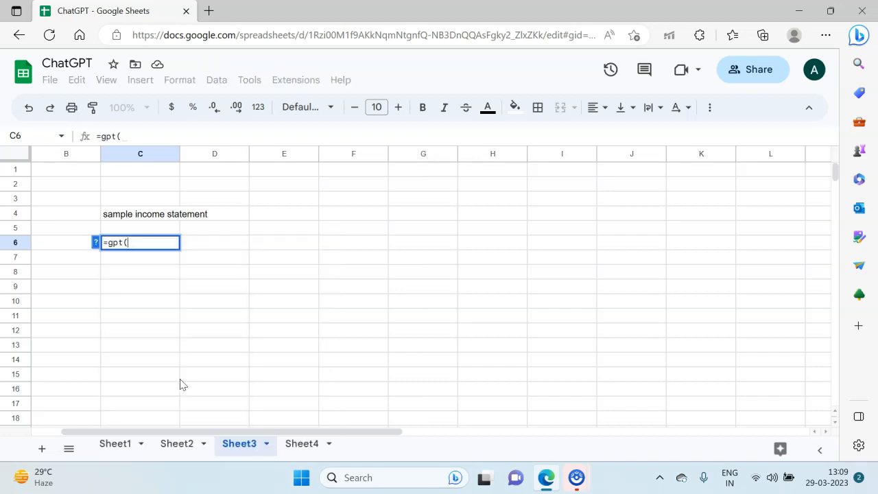
{"action": "key", "text": "Up"}
{"action": "key", "text": "Up"}
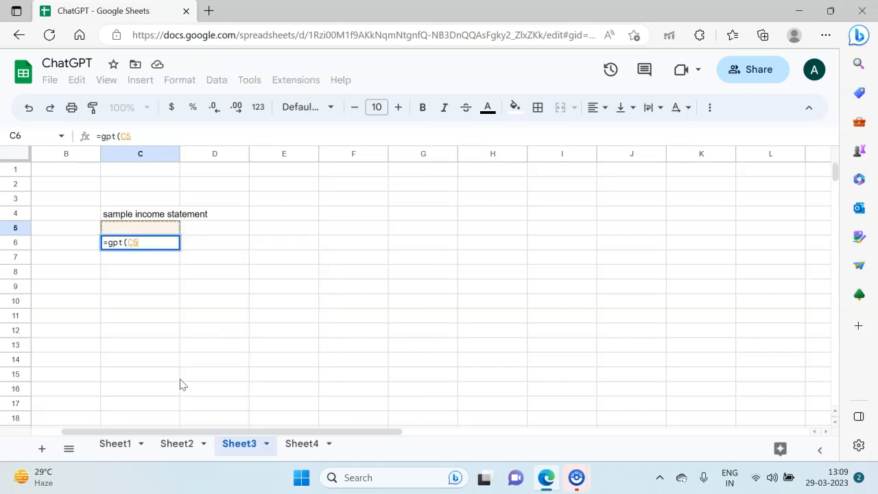
{"action": "type", "text": ")"}
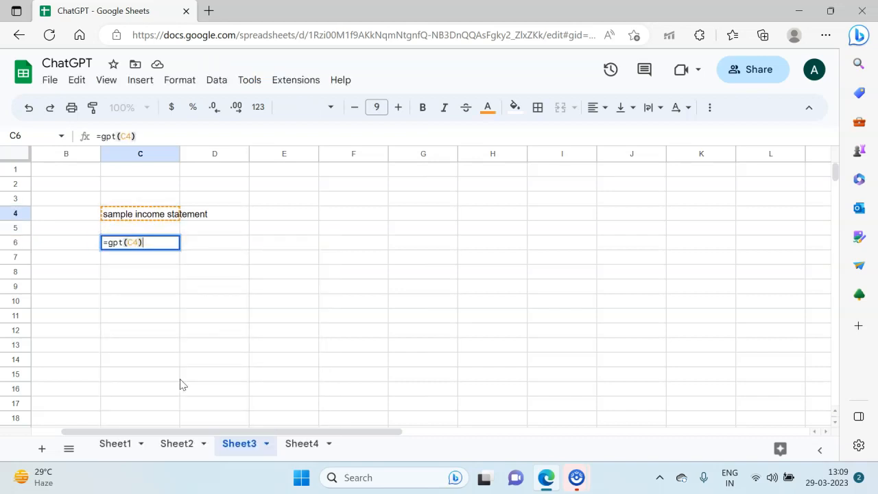
{"action": "key", "text": "Return"}
{"action": "left_click", "coordinate": [75, 478]}
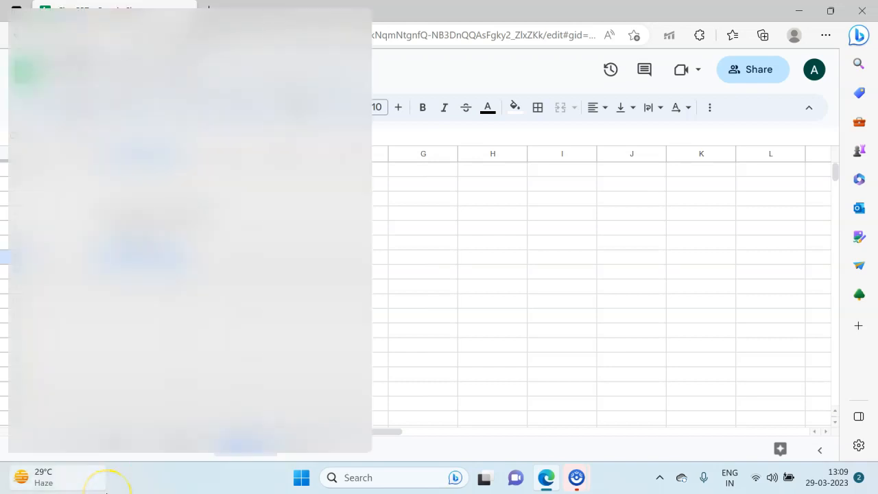
{"action": "left_click", "coordinate": [496, 398]}
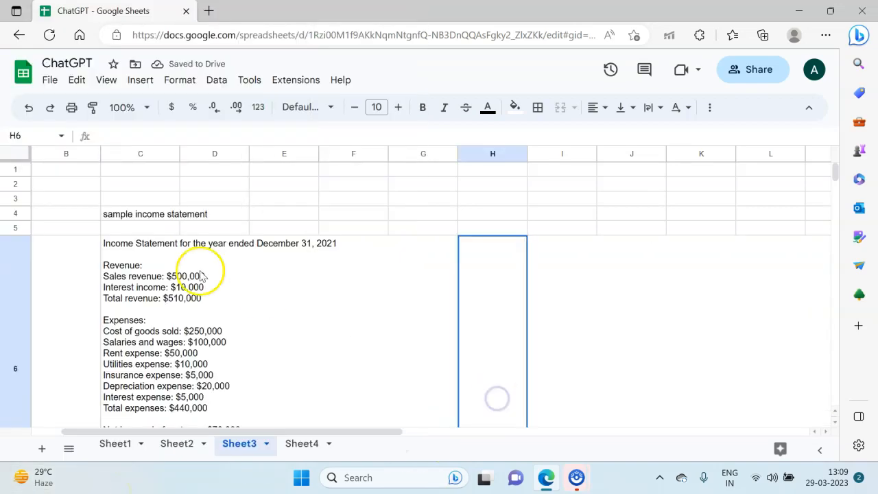
Step: Review the generated income statement text in C6
{"action": "left_click", "coordinate": [149, 274]}
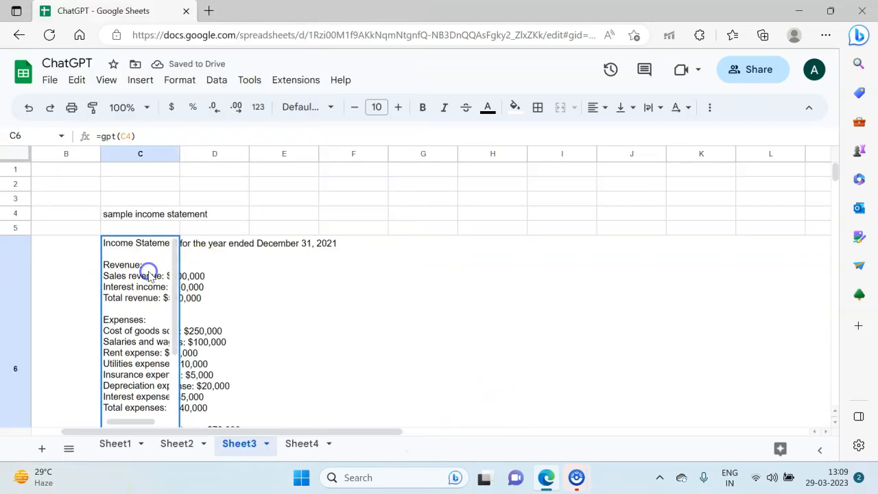
{"action": "left_click", "coordinate": [155, 217]}
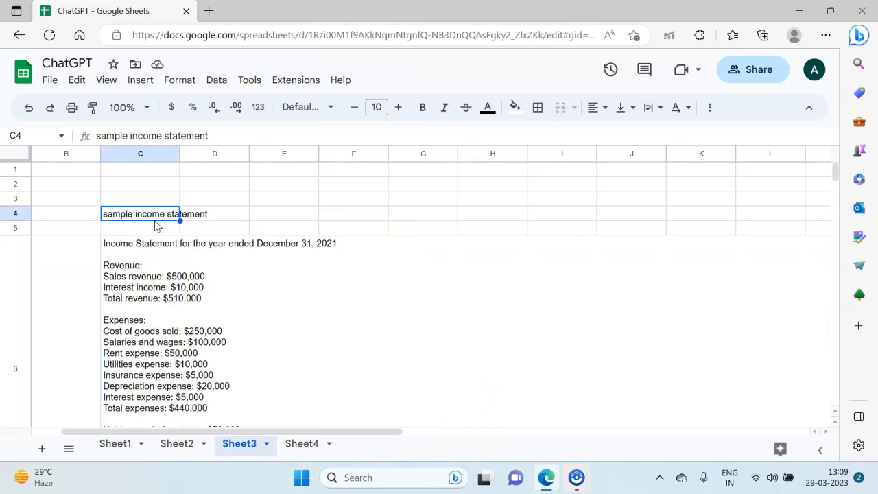
{"action": "scroll", "coordinate": [157, 318], "scroll_direction": "down", "scroll_amount": 1}
{"action": "scroll", "coordinate": [157, 317], "scroll_direction": "down", "scroll_amount": 1}
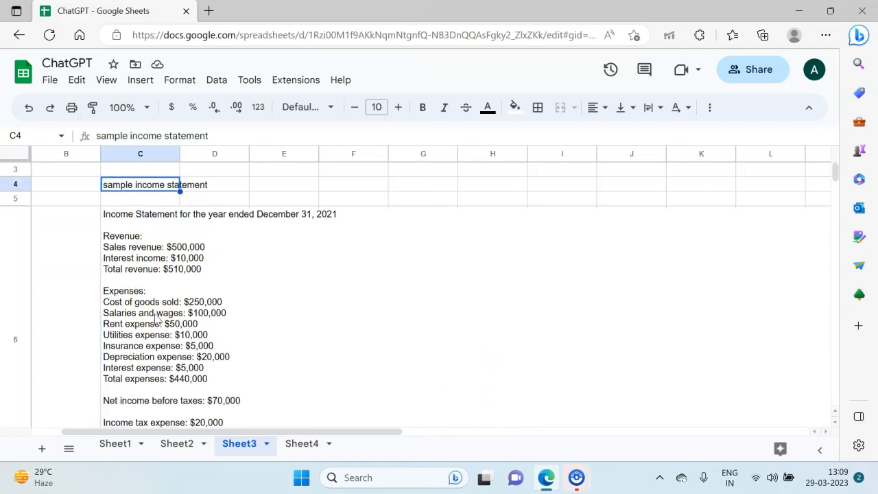
{"action": "scroll", "coordinate": [155, 315], "scroll_direction": "down", "scroll_amount": 5}
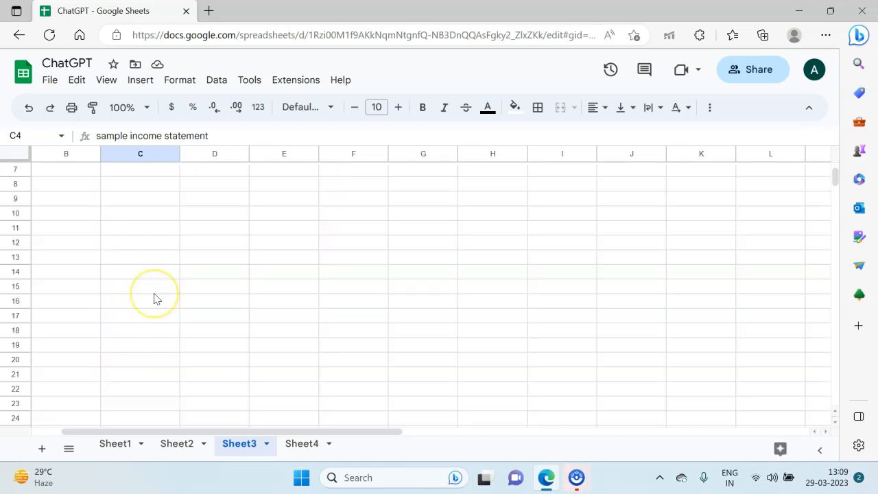
{"action": "scroll", "coordinate": [156, 299], "scroll_direction": "up", "scroll_amount": 3}
{"action": "left_click", "coordinate": [156, 299]}
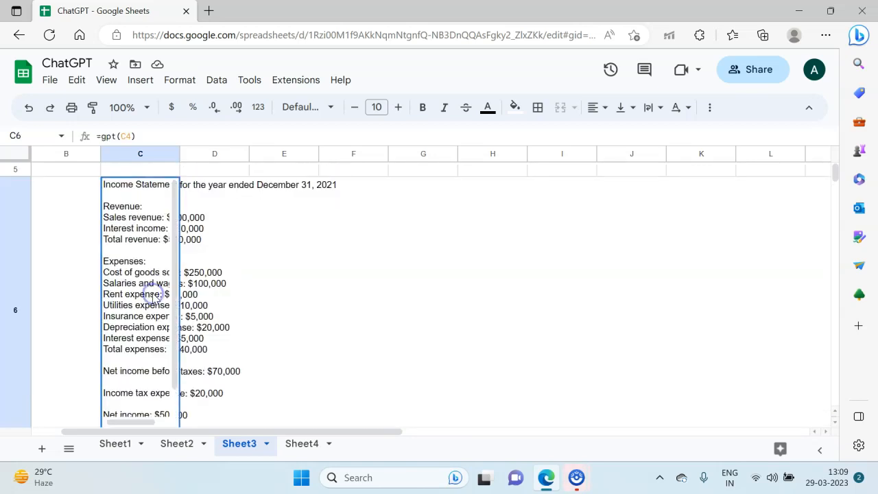
{"action": "key", "text": "Left"}
{"action": "key", "text": "Left"}
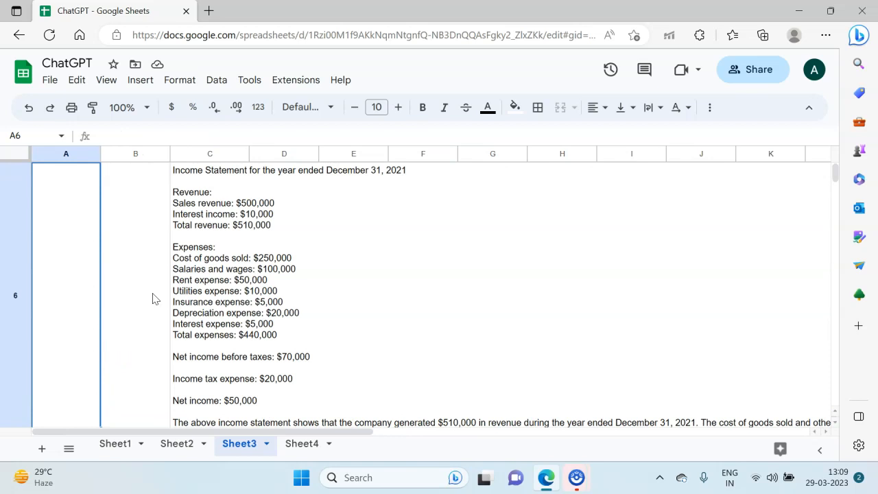
{"action": "key", "text": "Right"}
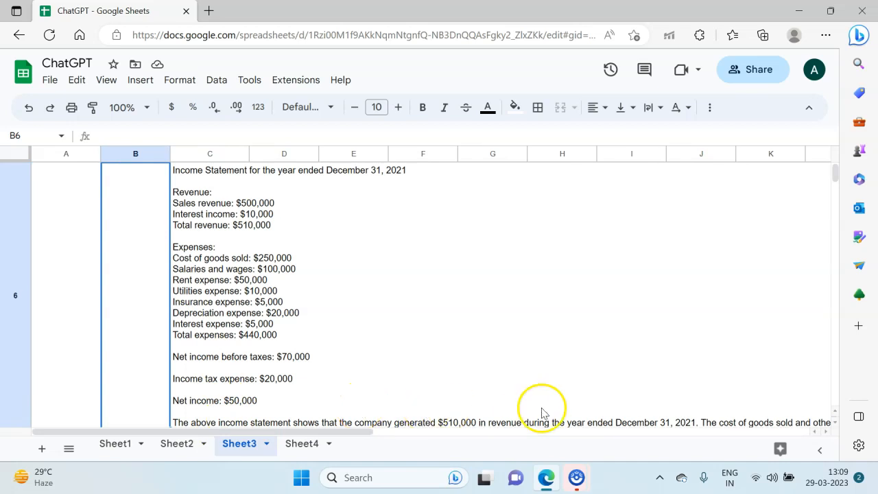
Step: Enter the formula =gpt_list(C4) in cell C8 to generate a list of income statement items
{"action": "left_click", "coordinate": [225, 258]}
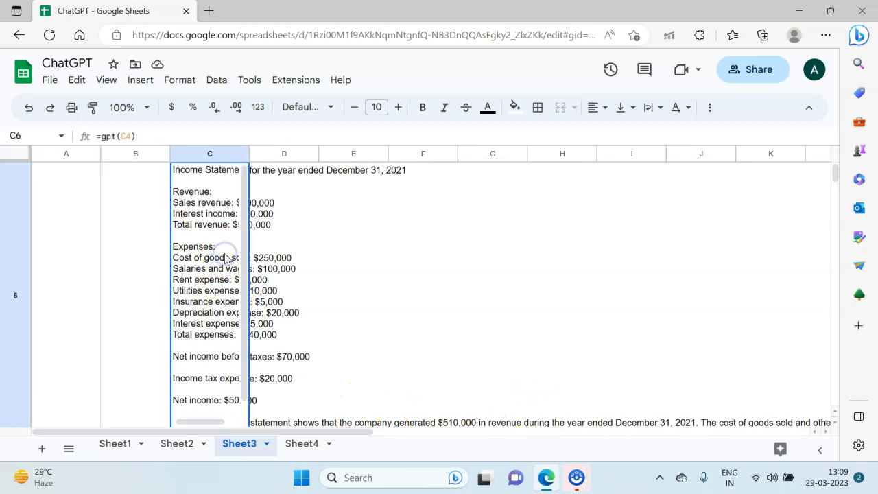
{"action": "scroll", "coordinate": [225, 257], "scroll_direction": "down", "scroll_amount": 1}
{"action": "left_click", "coordinate": [299, 278]}
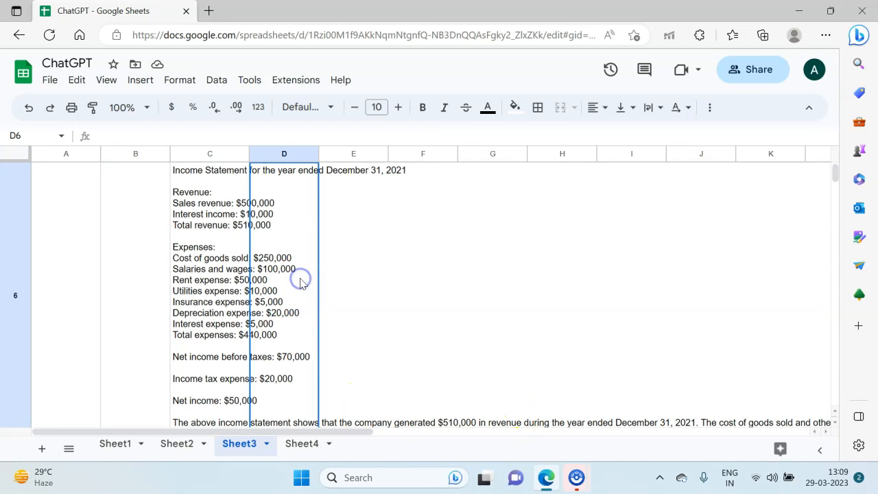
{"action": "key", "text": "Down"}
{"action": "key", "text": "Down"}
{"action": "key", "text": "Left"}
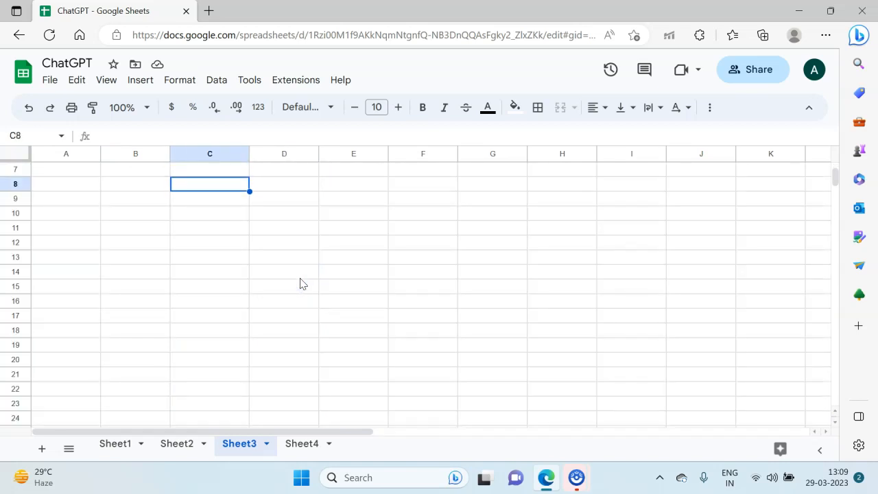
{"action": "type", "text": "=gpt_list"}
{"action": "type", "text": "("}
{"action": "key", "text": "BackSpace"}
{"action": "type", "text": "(C"}
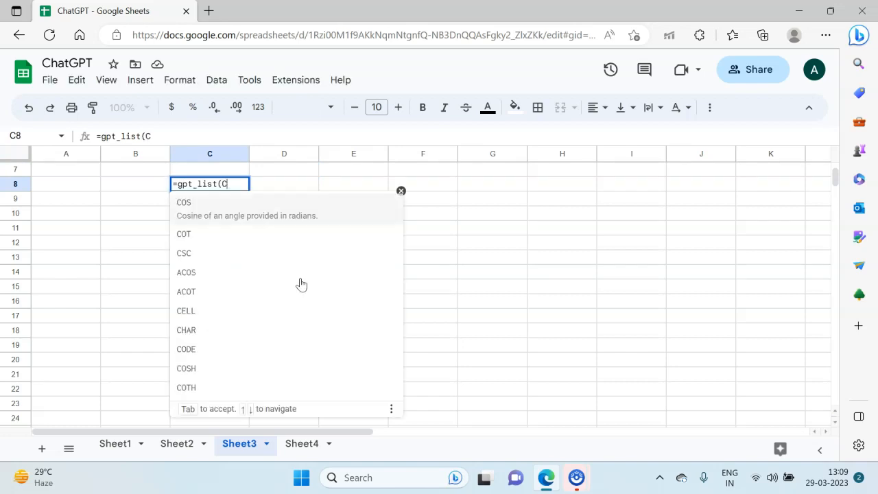
{"action": "type", "text": "4)"}
{"action": "key", "text": "Return"}
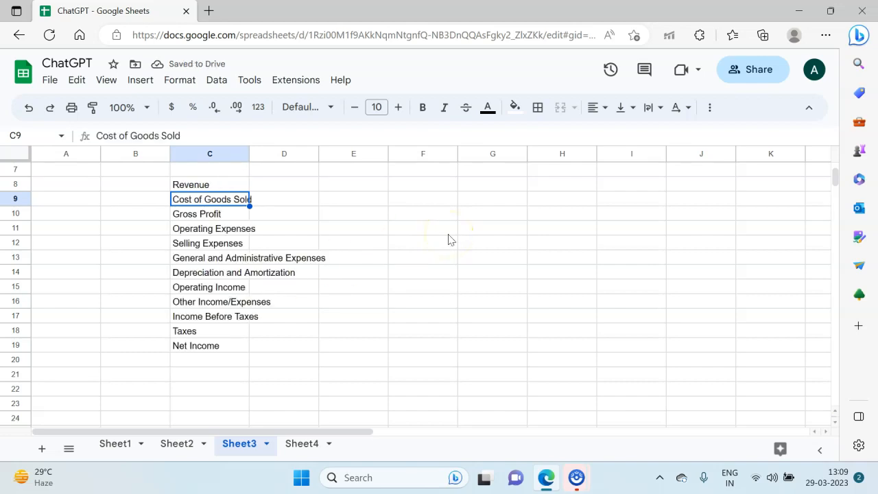
Step: Enter the formula =gpt_table(C4) in cell C21 to generate an income statement table
{"action": "left_click", "coordinate": [224, 185]}
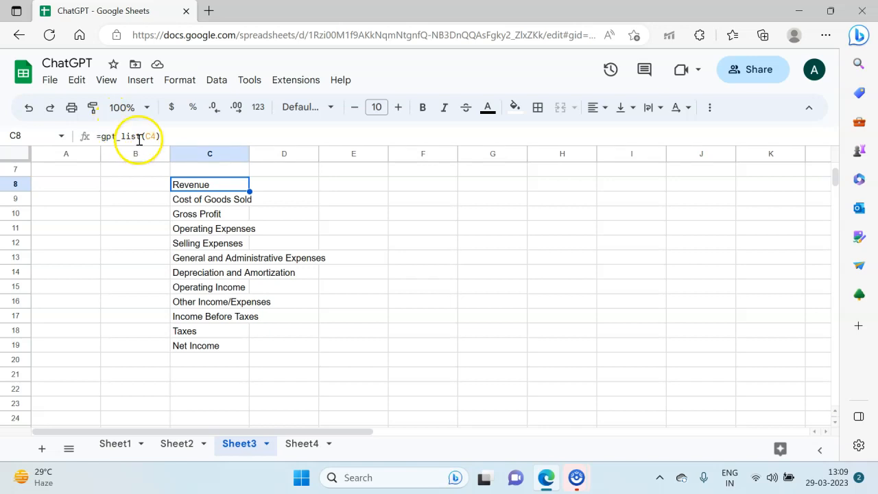
{"action": "left_click", "coordinate": [216, 211]}
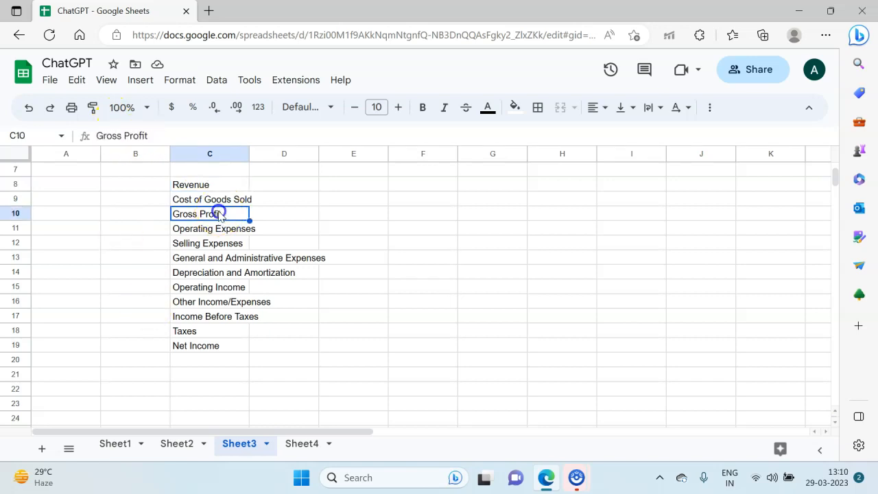
{"action": "left_click", "coordinate": [203, 348]}
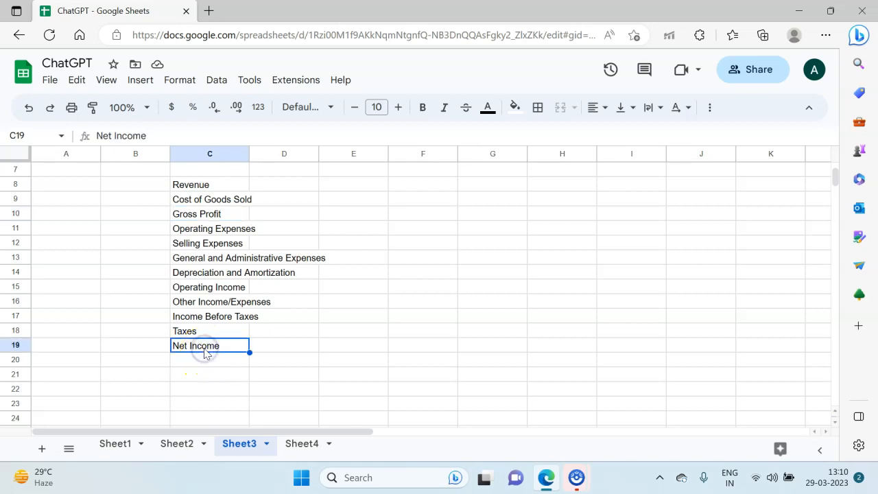
{"action": "key", "text": "Down"}
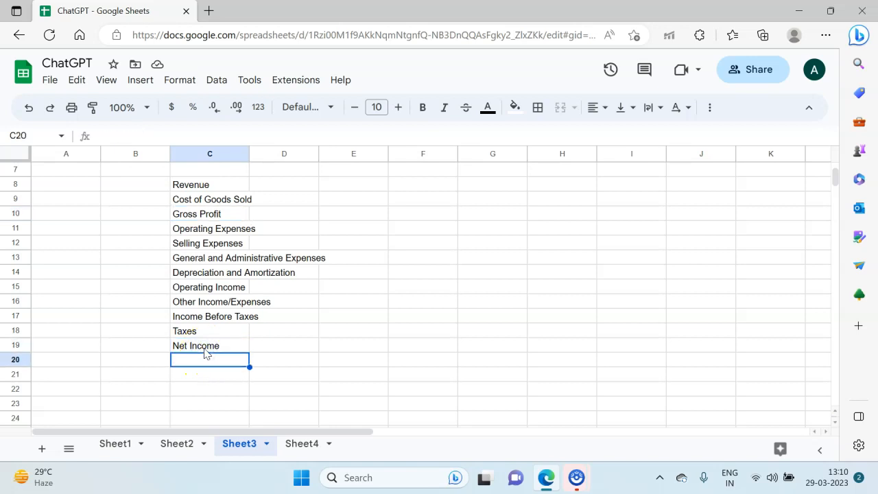
{"action": "key", "text": "Down"}
{"action": "type", "text": "=gpt_"}
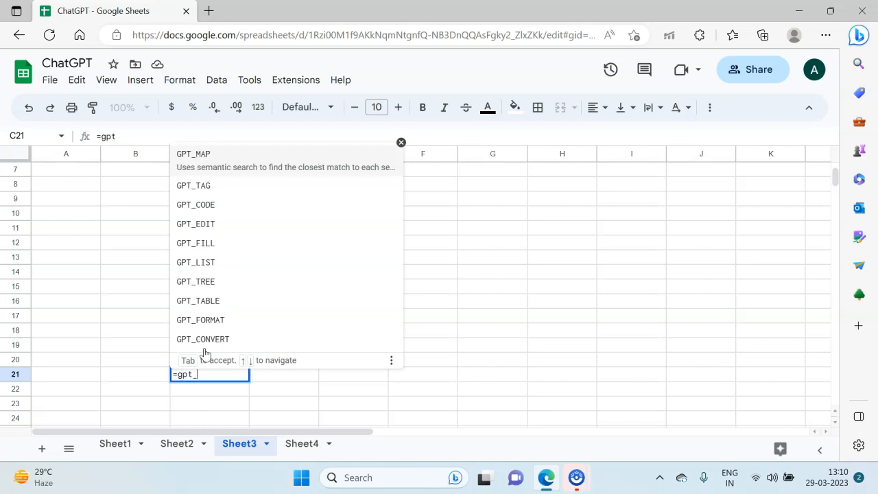
{"action": "type", "text": "table("}
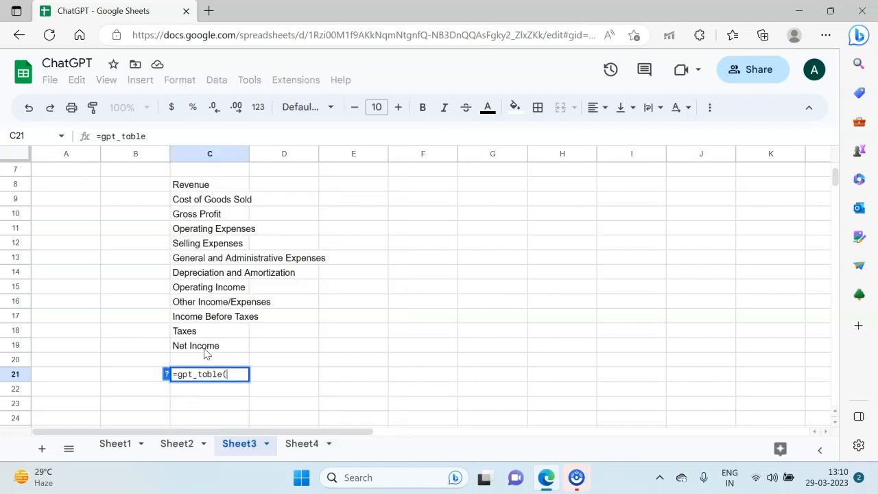
{"action": "type", "text": "C8:C19"}
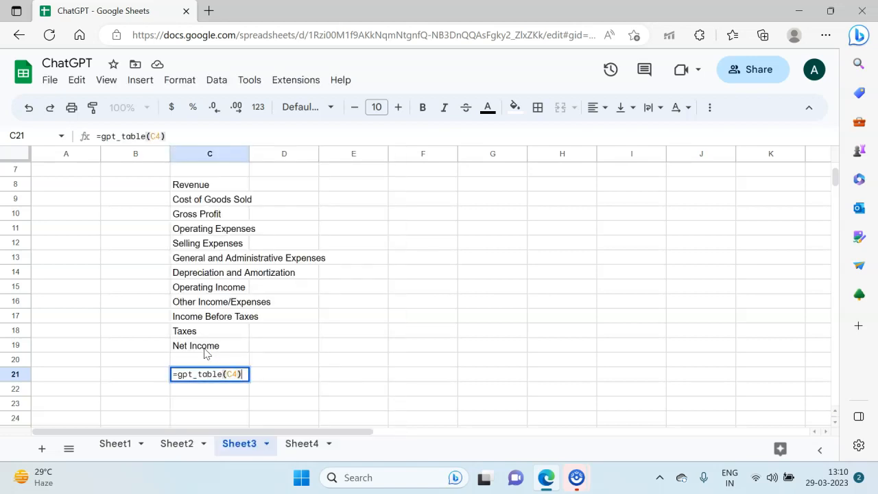
{"action": "key", "text": "Return"}
Step: Review the generated income statement table and list items in column C and D
{"action": "scroll", "coordinate": [204, 353], "scroll_direction": "down", "scroll_amount": 1}
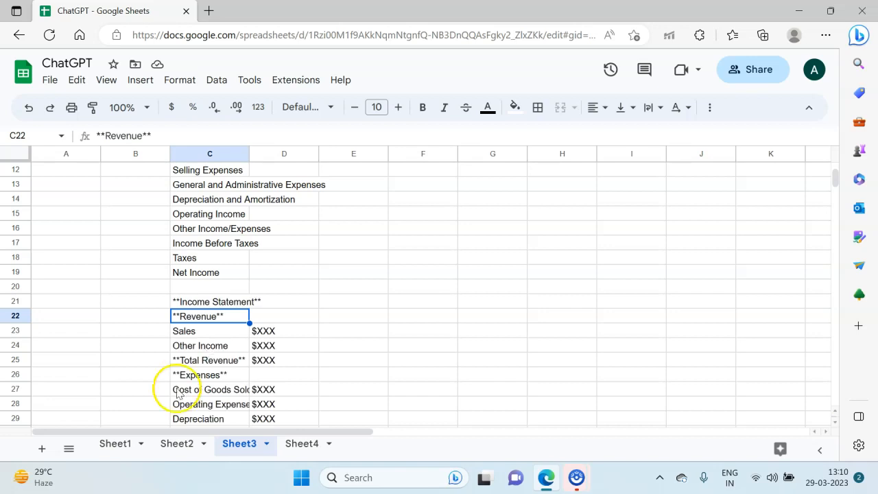
{"action": "scroll", "coordinate": [176, 389], "scroll_direction": "down", "scroll_amount": 1}
{"action": "scroll", "coordinate": [227, 302], "scroll_direction": "down", "scroll_amount": 2}
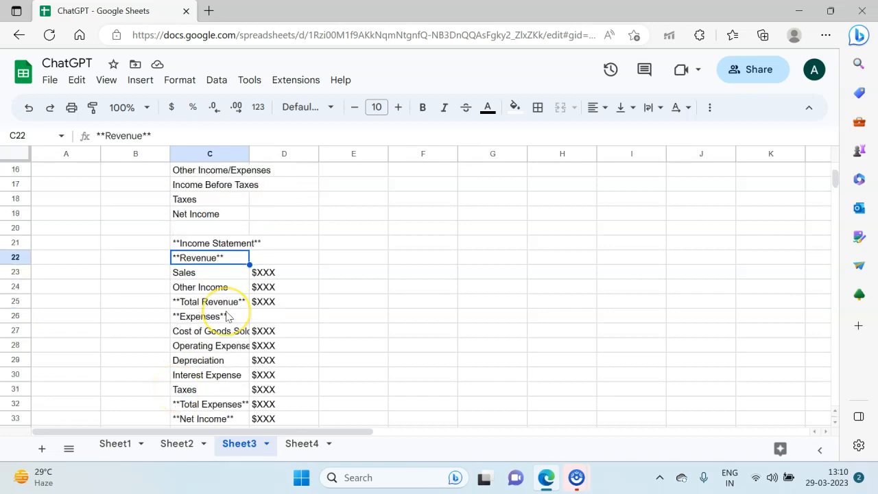
{"action": "left_click", "coordinate": [284, 241]}
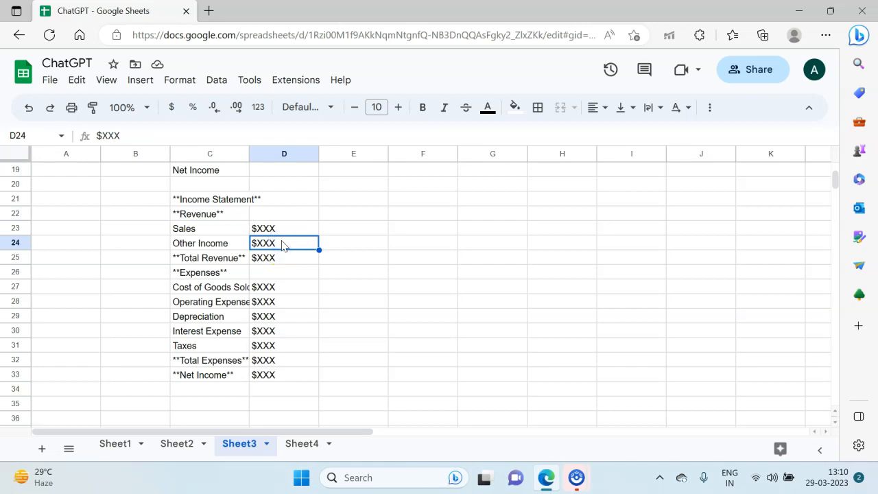
{"action": "double_click", "coordinate": [282, 241]}
{"action": "key", "text": "Escape"}
{"action": "key", "text": "Left"}
{"action": "key", "text": "Right"}
{"action": "key", "text": "Left"}
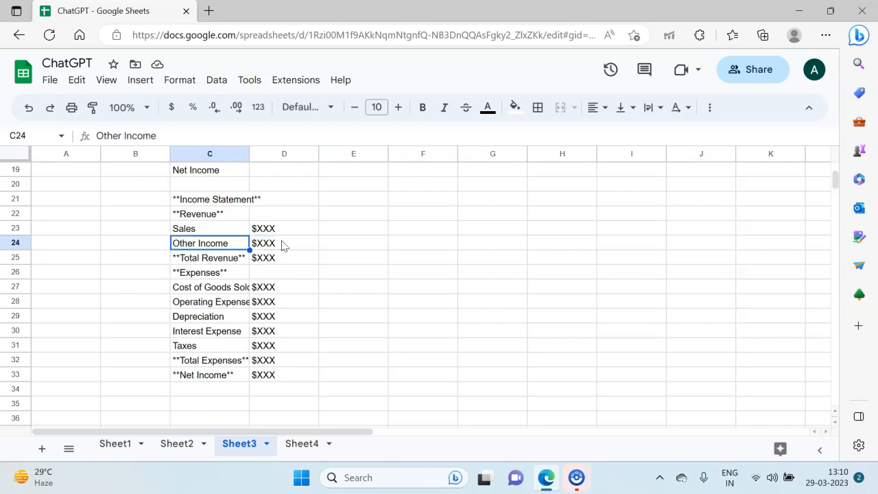
{"action": "key", "text": "Up"}
{"action": "key", "text": "Up"}
{"action": "key", "text": "Up"}
{"action": "key", "text": "Up"}
{"action": "key", "text": "Up"}
{"action": "key", "text": "Up"}
{"action": "key", "text": "Up"}
{"action": "key", "text": "Up"}
{"action": "key", "text": "Up"}
{"action": "key", "text": "Up"}
{"action": "key", "text": "Up"}
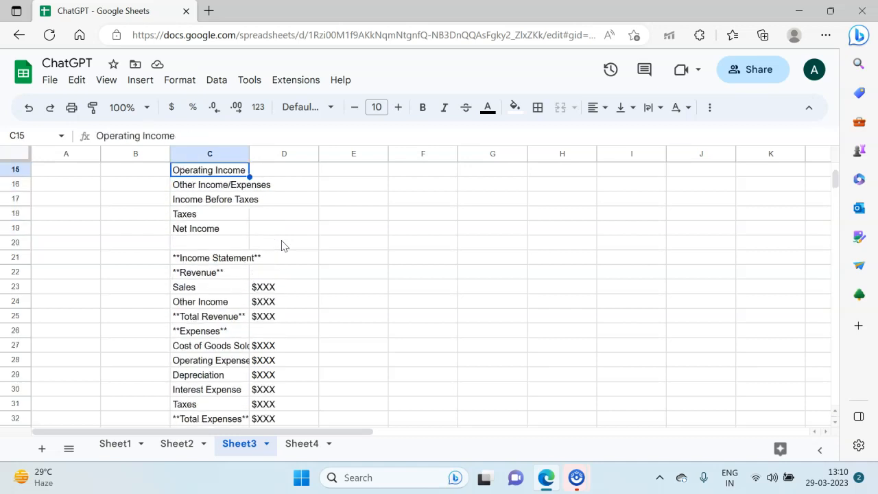
{"action": "key", "text": "Up"}
{"action": "key", "text": "Up"}
{"action": "key", "text": "Up"}
{"action": "key", "text": "Up"}
{"action": "key", "text": "Up"}
{"action": "key", "text": "Up"}
{"action": "key", "text": "Up"}
{"action": "key", "text": "Up"}
{"action": "key", "text": "Up"}
{"action": "key", "text": "Down"}
{"action": "key", "text": "Down"}
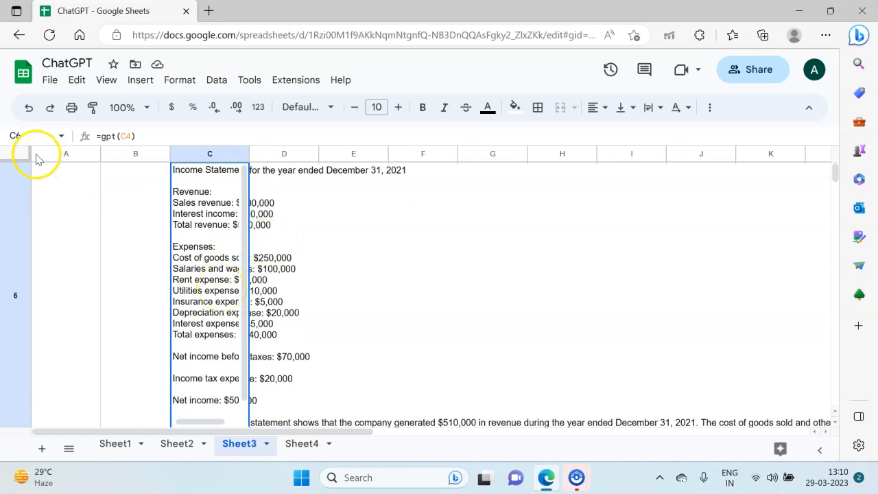
{"action": "scroll", "coordinate": [269, 243], "scroll_direction": "down", "scroll_amount": 5}
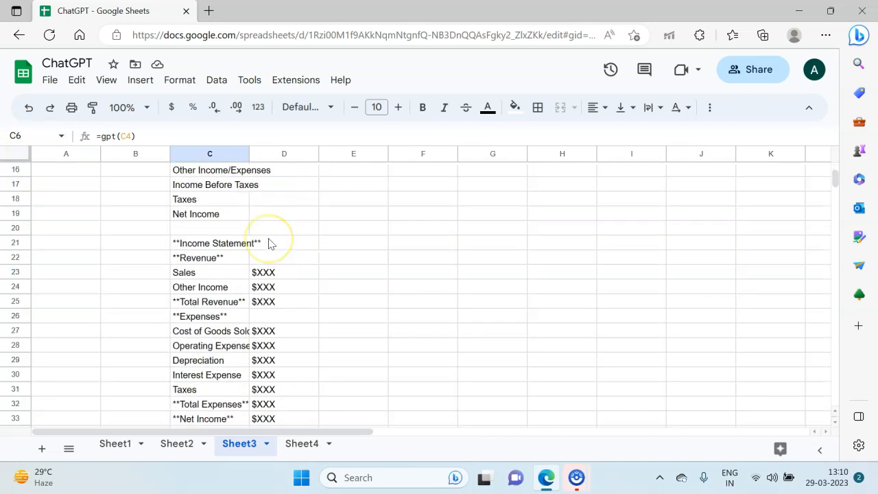
{"action": "left_click_drag", "start_coordinate": [265, 274], "coordinate": [238, 295]}
{"action": "left_click", "coordinate": [238, 291]}
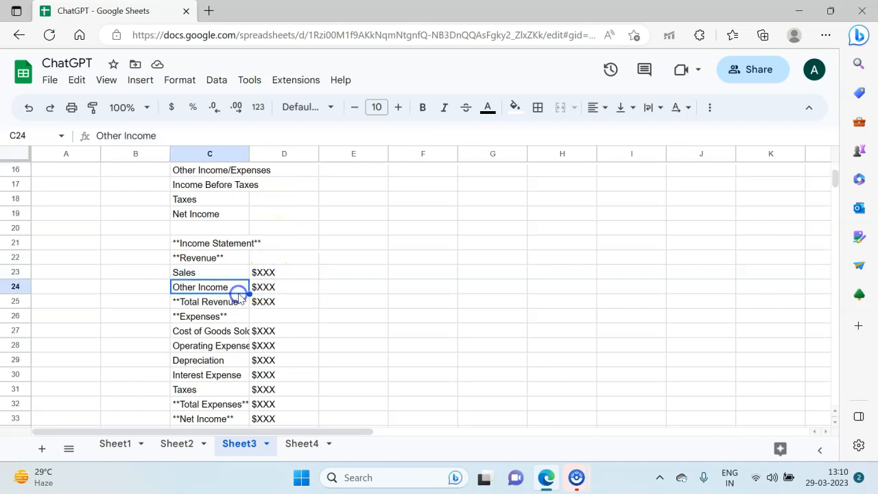
{"action": "left_click", "coordinate": [227, 259]}
{"action": "scroll", "coordinate": [227, 261], "scroll_direction": "up", "scroll_amount": 5}
{"action": "scroll", "coordinate": [227, 269], "scroll_direction": "up", "scroll_amount": 2}
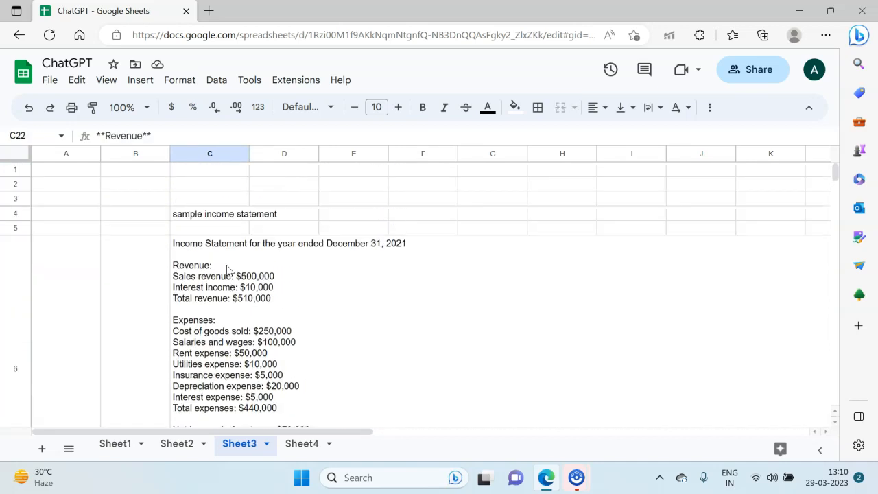
Step: Enter the additional prompt "include dummy numbers" in cell C5
{"action": "left_click", "coordinate": [200, 228]}
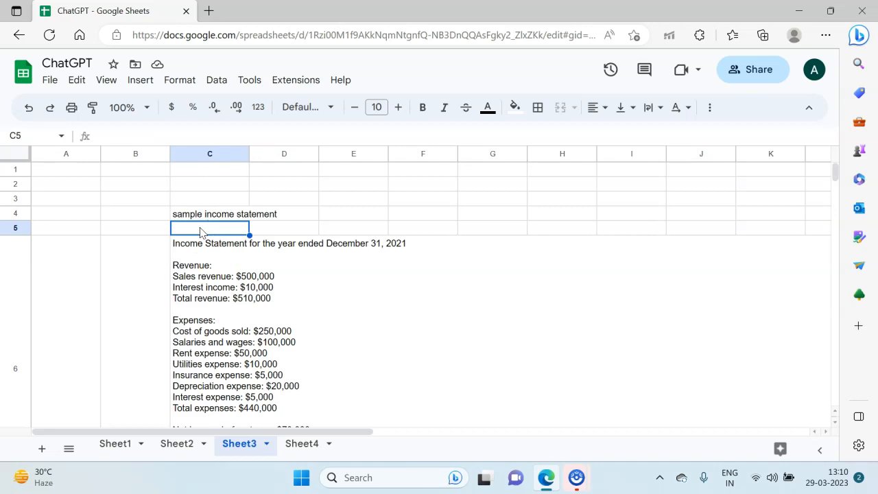
{"action": "type", "text": "include d"}
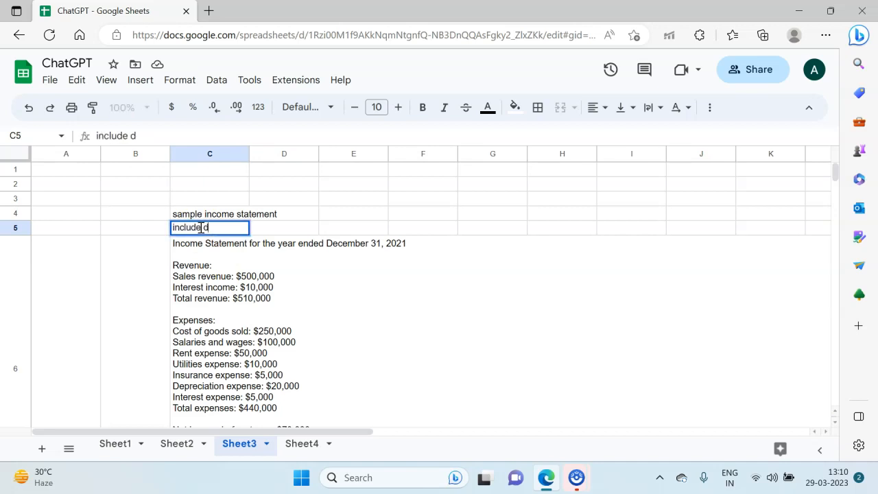
{"action": "type", "text": "ummy numbers"}
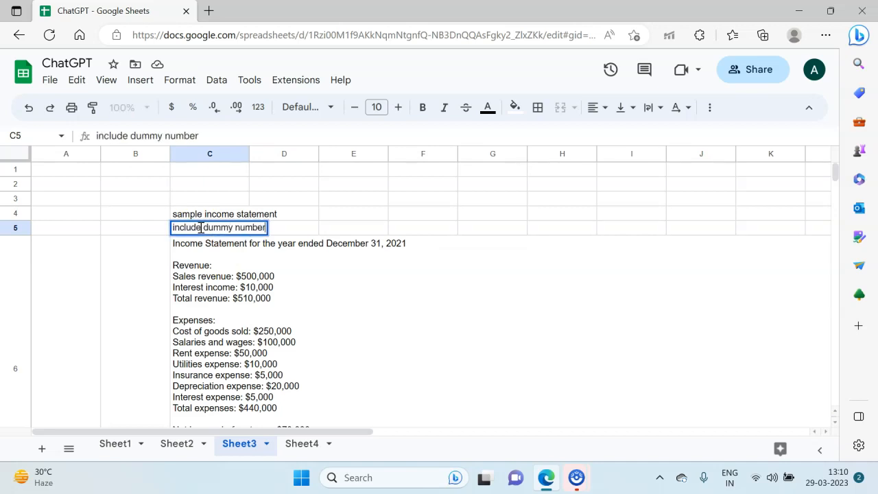
{"action": "key", "text": "Return"}
Step: Change the formula in C8 to =gpt_list(C4:C5) so it uses both prompt cells
{"action": "key", "text": "Down"}
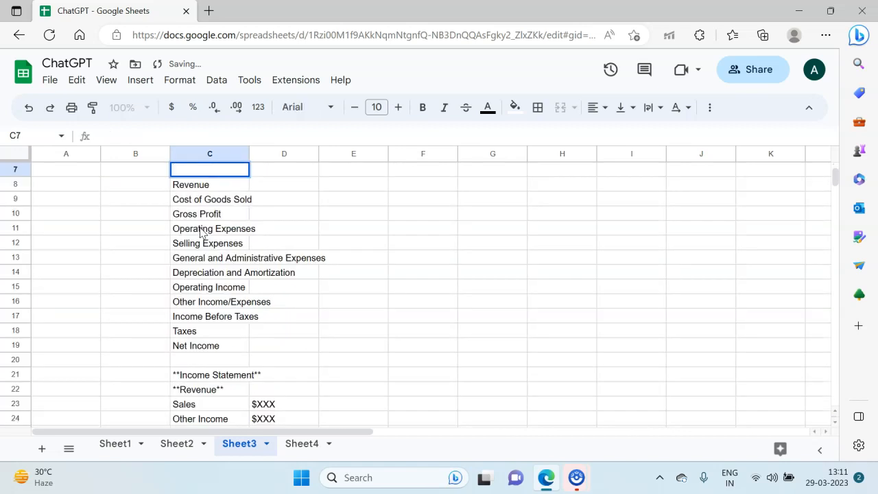
{"action": "key", "text": "Down"}
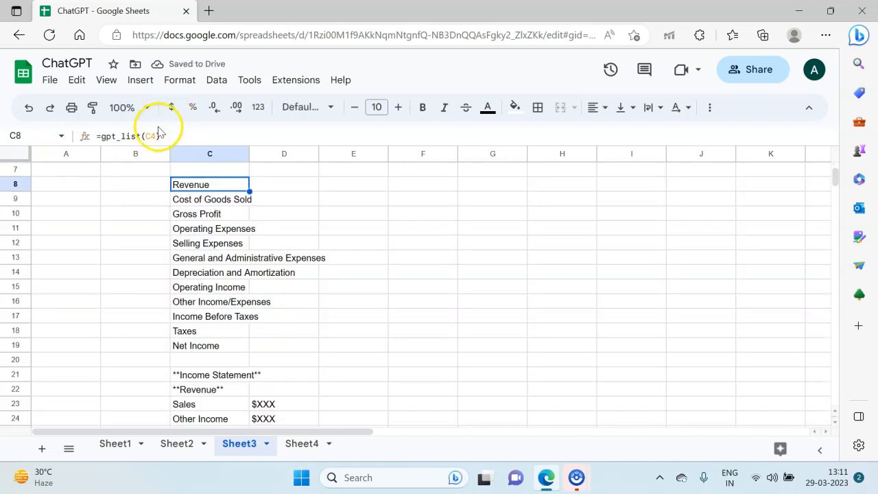
{"action": "left_click", "coordinate": [155, 135]}
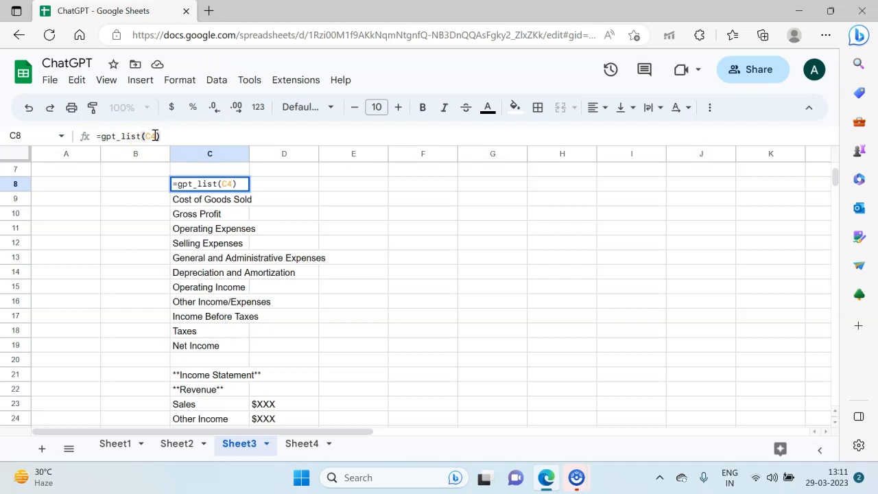
{"action": "key", "text": "BackSpace"}
{"action": "type", "text": ")"}
{"action": "key", "text": "Return"}
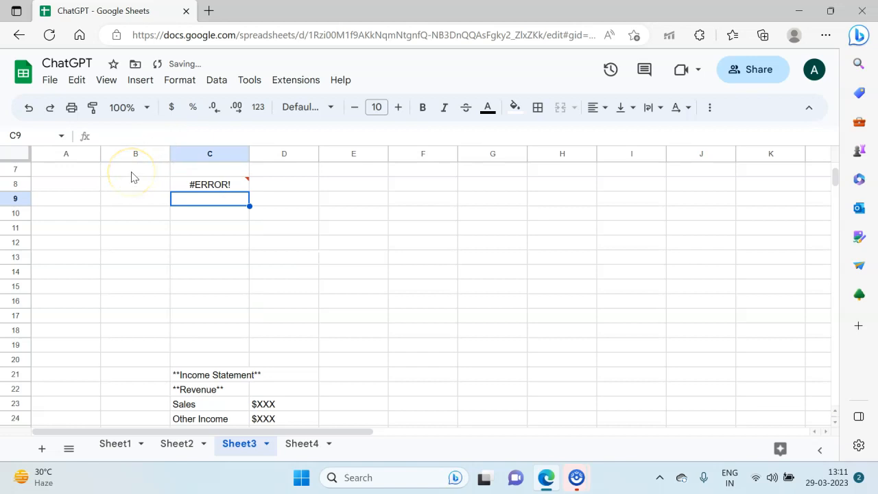
Step: Inspect the formula in C8 and the prompt cells it references
{"action": "key", "text": "Up"}
{"action": "double_click", "coordinate": [175, 180]}
{"action": "left_click", "coordinate": [232, 189]}
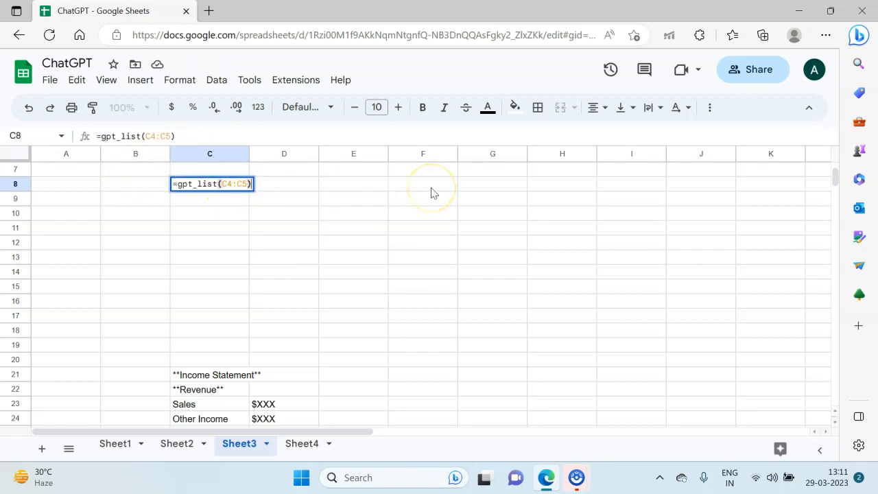
{"action": "scroll", "coordinate": [431, 193], "scroll_direction": "up", "scroll_amount": 5}
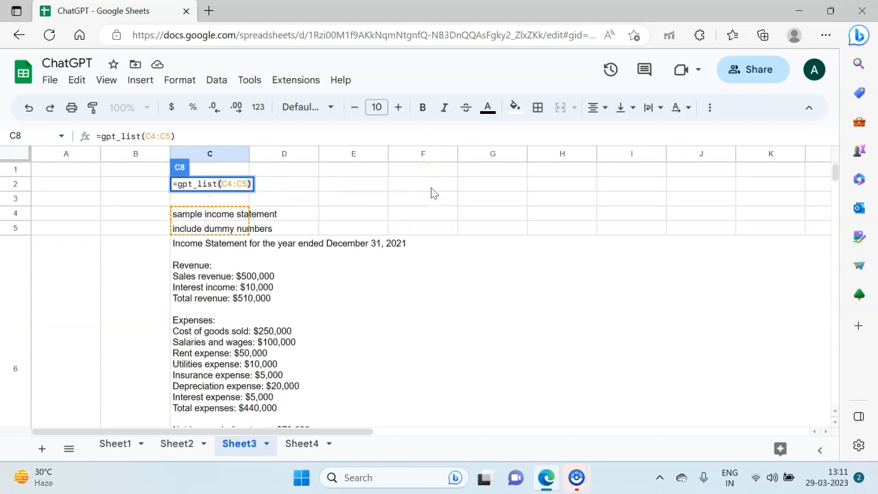
{"action": "key", "text": "Escape"}
{"action": "scroll", "coordinate": [367, 241], "scroll_direction": "down", "scroll_amount": 5}
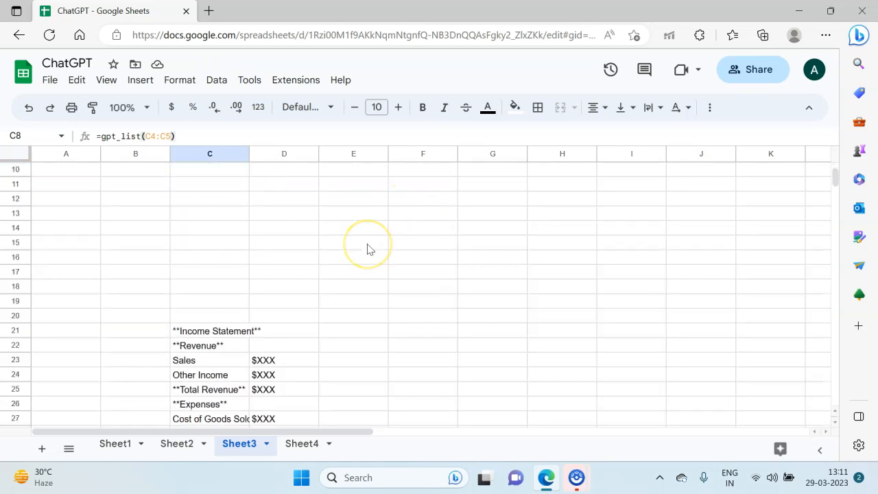
{"action": "scroll", "coordinate": [268, 280], "scroll_direction": "up", "scroll_amount": 2}
Step: Enter the formula =gpt_list(C4:C5) in cell C9
{"action": "left_click", "coordinate": [226, 201]}
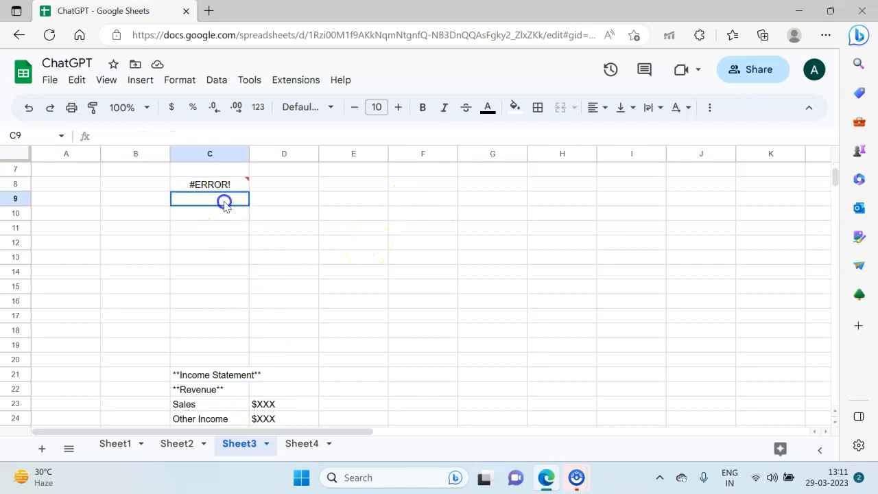
{"action": "type", "text": "=gpt"}
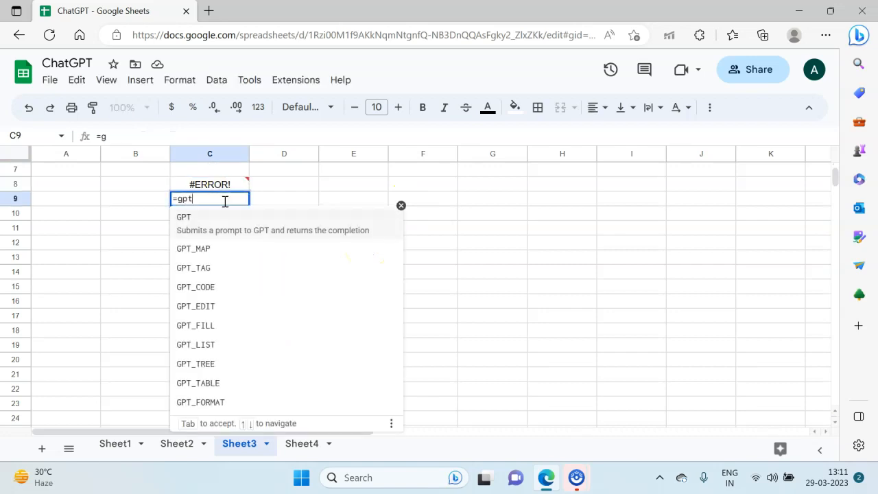
{"action": "type", "text": "_list"}
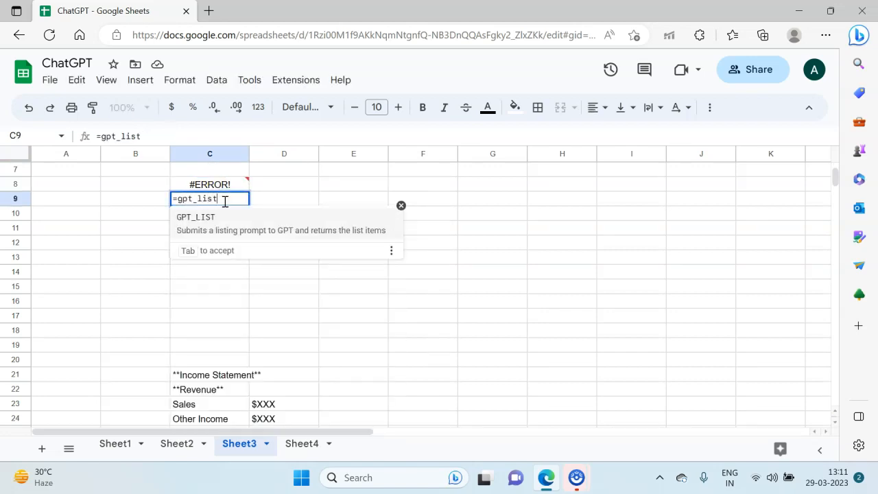
{"action": "type", "text": "(C3"}
{"action": "key", "text": "BackSpace"}
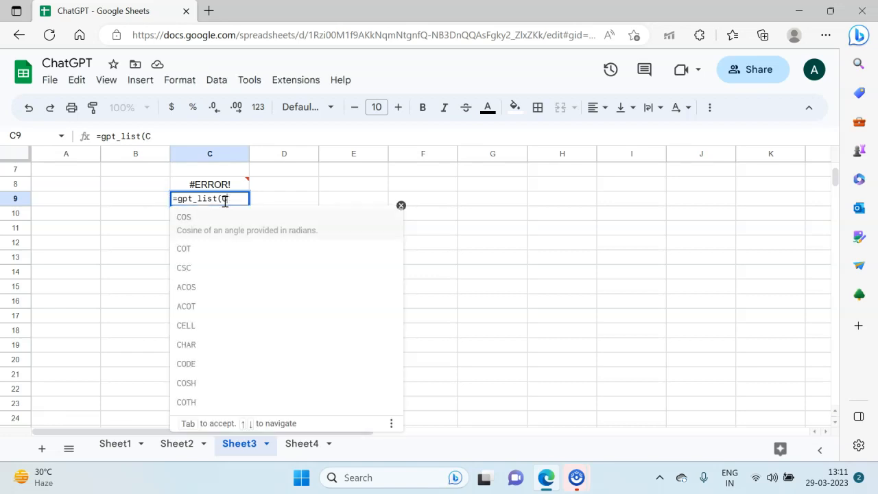
{"action": "type", "text": "4"}
{"action": "key", "text": "BackSpace"}
{"action": "type", "text": ":C%)"}
{"action": "key", "text": "BackSpace"}
{"action": "key", "text": "BackSpace"}
{"action": "type", "text": "5)"}
{"action": "key", "text": "Return"}
Step: Clear the erroring formula from cell C8
{"action": "key", "text": "Up"}
{"action": "key", "text": "Up"}
{"action": "key", "text": "Delete"}
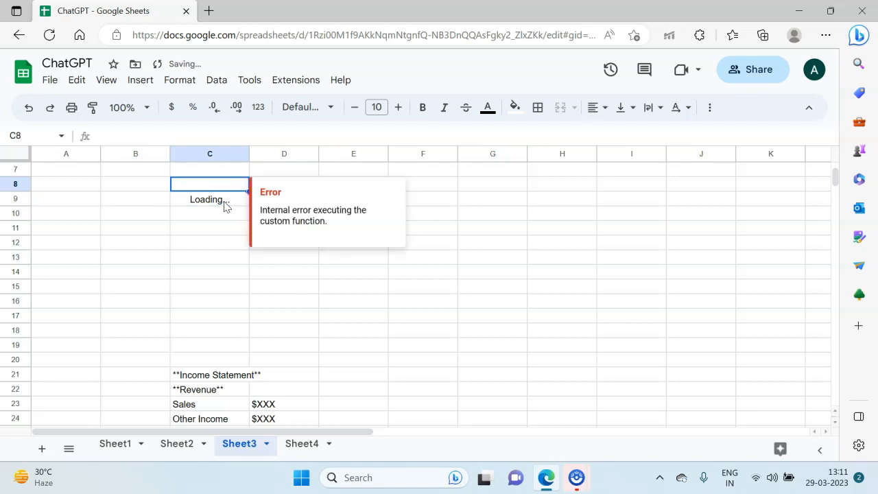
Step: Review the generated income statement list items in C9 to C15 and their formula
{"action": "left_click", "coordinate": [302, 253]}
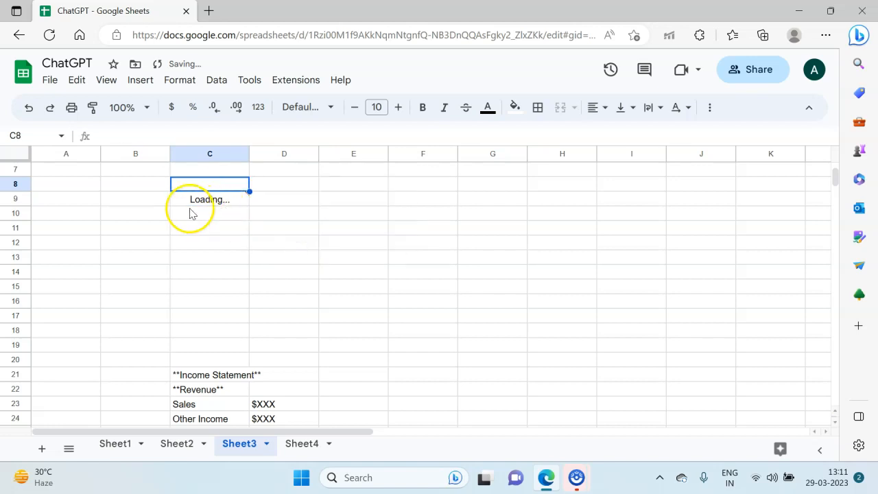
{"action": "left_click", "coordinate": [116, 232]}
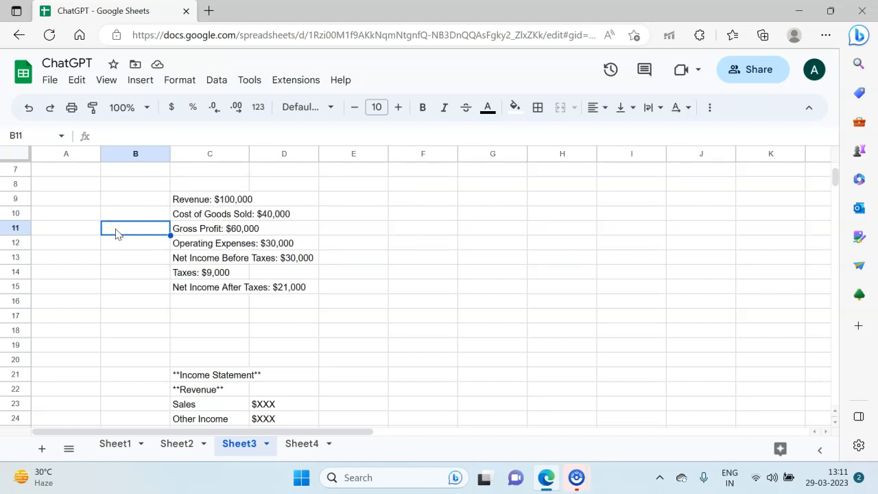
{"action": "key", "text": "Right"}
{"action": "key", "text": "Up"}
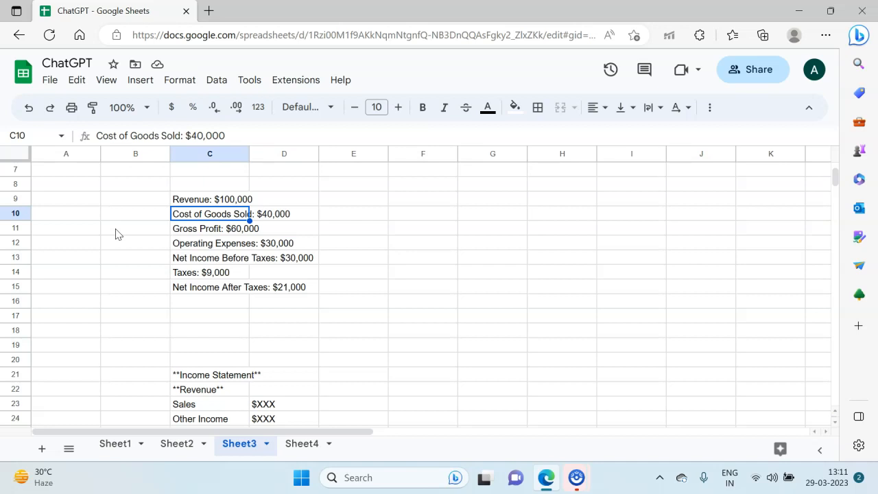
{"action": "key", "text": "Up"}
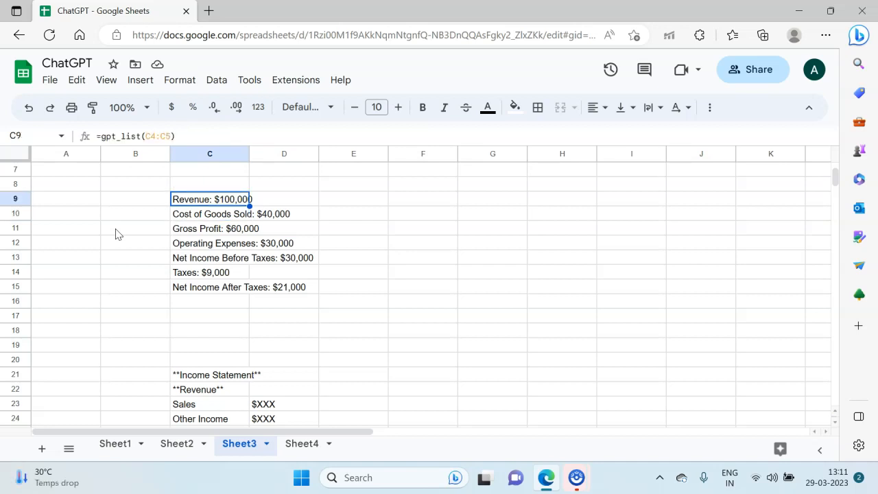
{"action": "key", "text": "Down"}
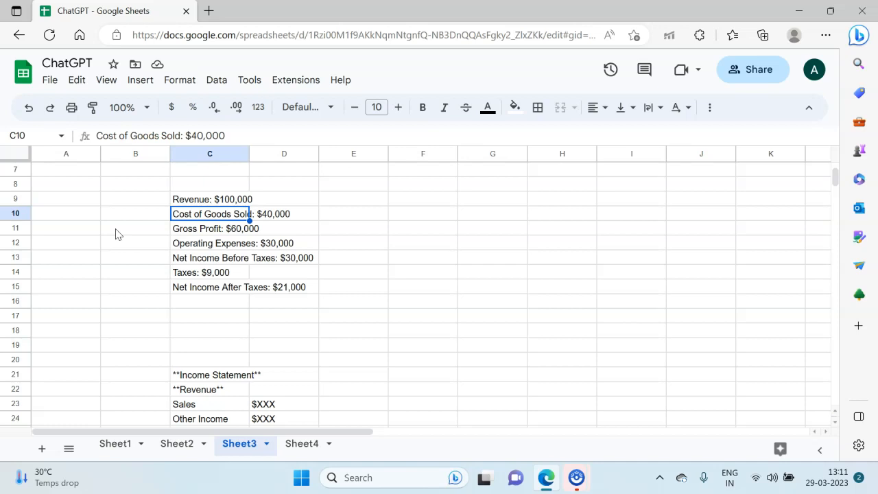
{"action": "key", "text": "F2"}
{"action": "key", "text": "Escape"}
{"action": "key", "text": "Down"}
{"action": "key", "text": "F2"}
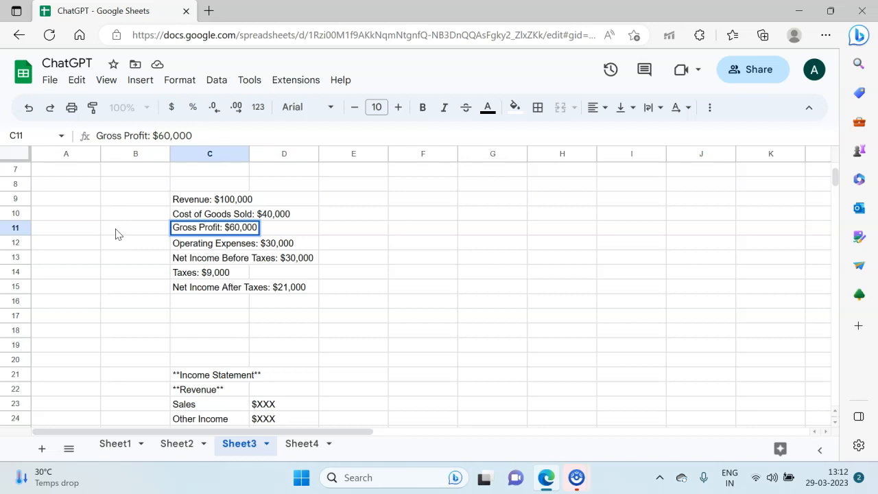
{"action": "left_click", "coordinate": [195, 445]}
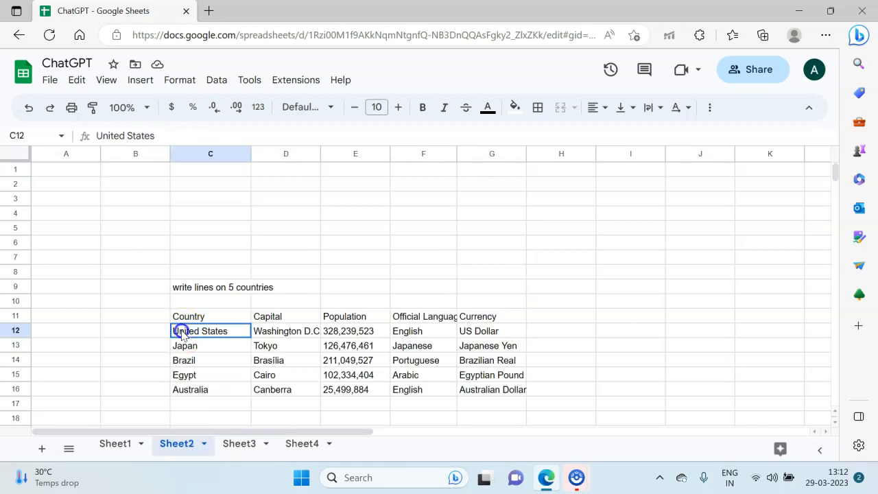
{"action": "left_click", "coordinate": [227, 444]}
{"action": "left_click", "coordinate": [202, 361]}
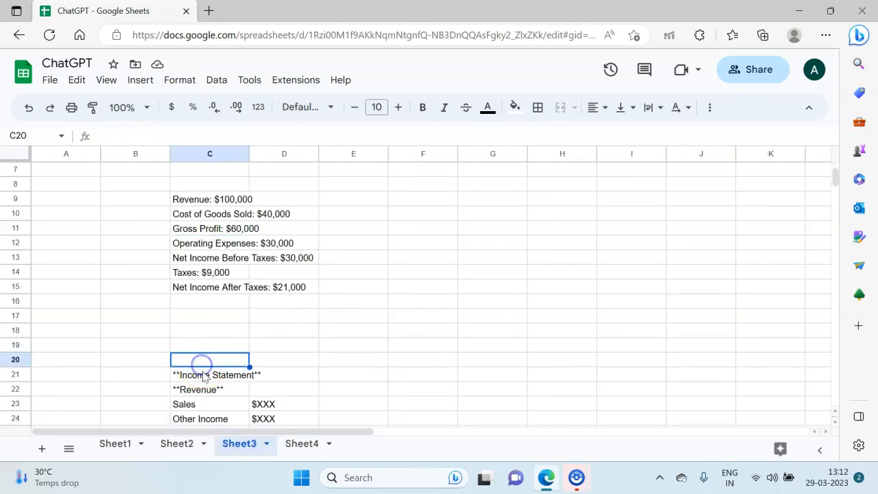
Step: Change the table formula in C21 to =gpt_table(C4:C5) so it uses both prompt cells
{"action": "scroll", "coordinate": [203, 376], "scroll_direction": "down", "scroll_amount": 2}
{"action": "left_click", "coordinate": [197, 288]}
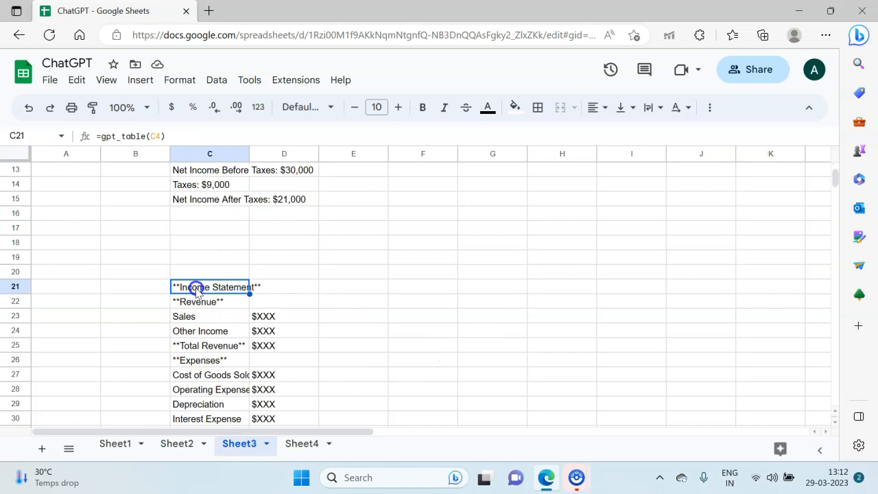
{"action": "left_click", "coordinate": [162, 136]}
{"action": "type", "text": ":"}
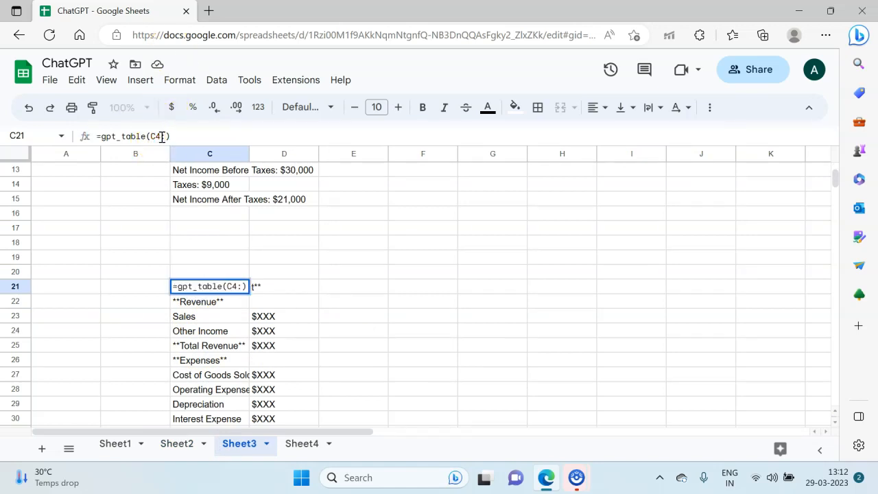
{"action": "type", "text": "C15"}
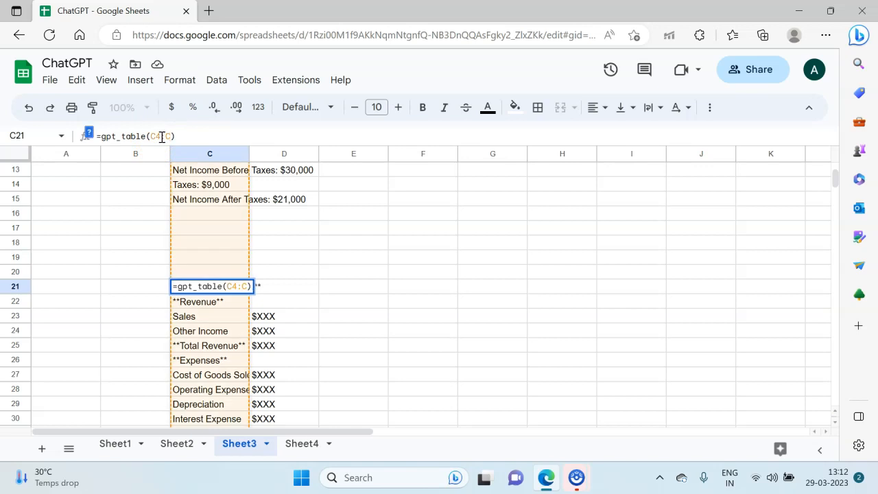
{"action": "key", "text": "Return"}
{"action": "key", "text": "Up"}
{"action": "key", "text": "Up"}
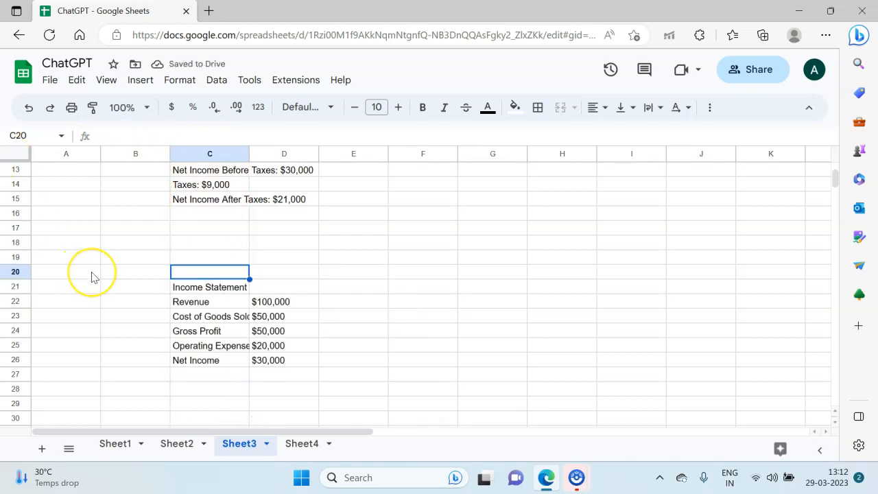
Step: Review the regenerated income statement table and its formula in C21
{"action": "left_click", "coordinate": [206, 319]}
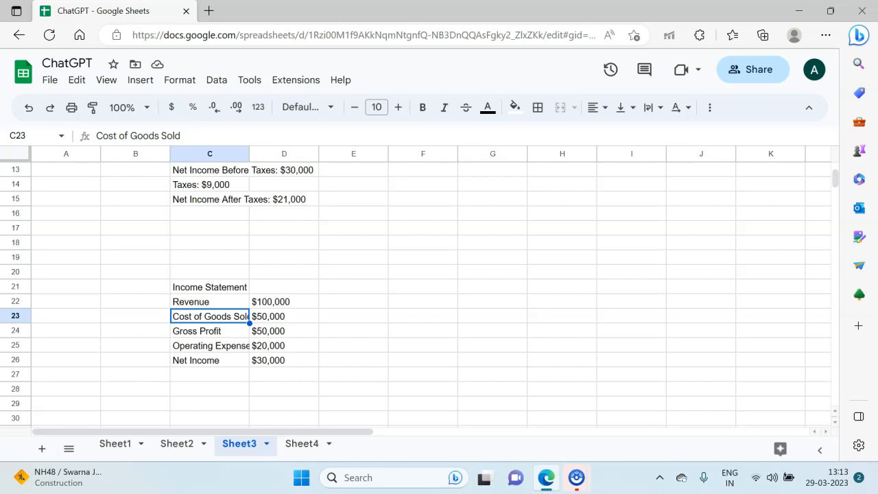
{"action": "left_click", "coordinate": [195, 336]}
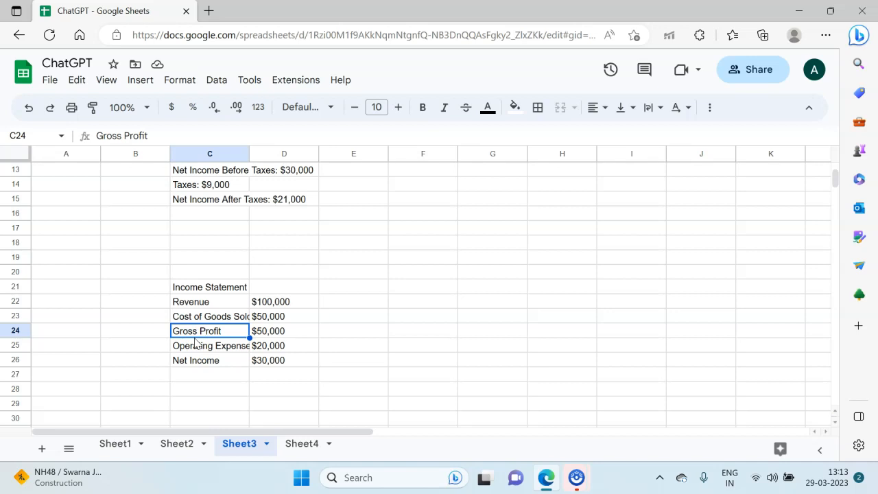
{"action": "left_click", "coordinate": [226, 286]}
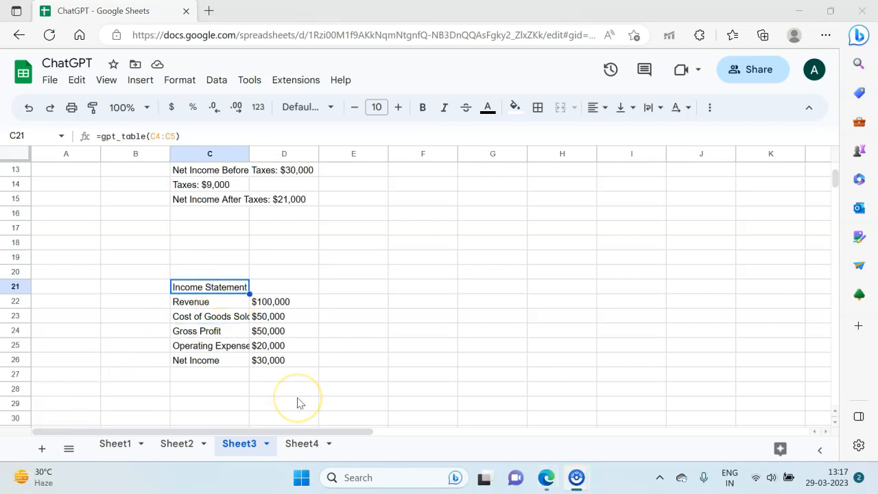
{"action": "left_click", "coordinate": [298, 403]}
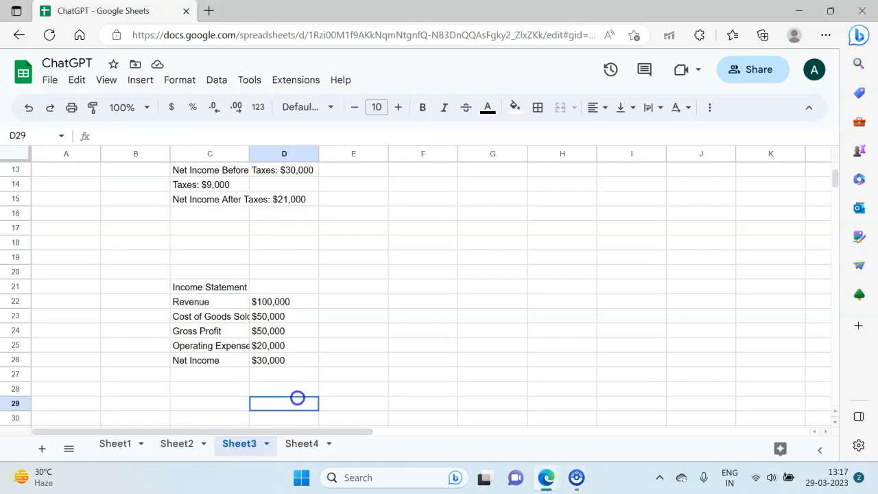
Step: On Sheet4, enter the prompt "wirite 5 lines on India" in cell C2
{"action": "left_click", "coordinate": [297, 446]}
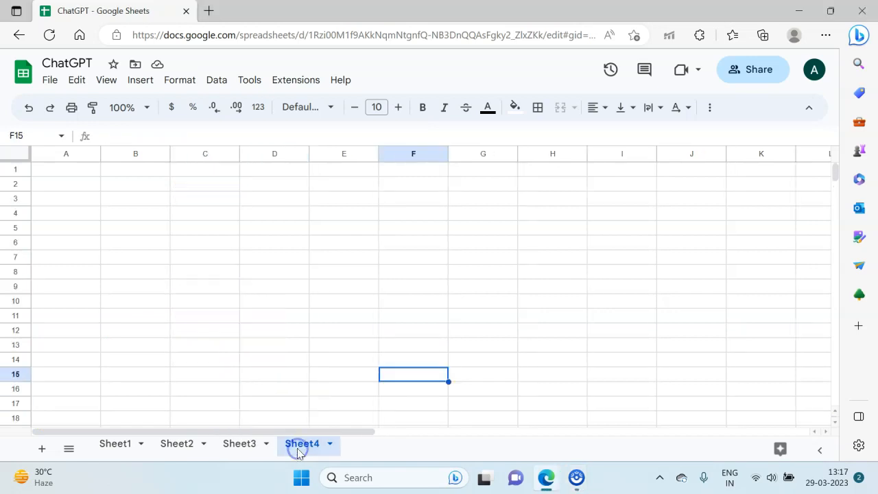
{"action": "left_click", "coordinate": [169, 184]}
{"action": "key", "text": "Right"}
{"action": "type", "text": "wit"}
{"action": "key", "text": "BackSpace"}
{"action": "type", "text": "rite 5 lin"}
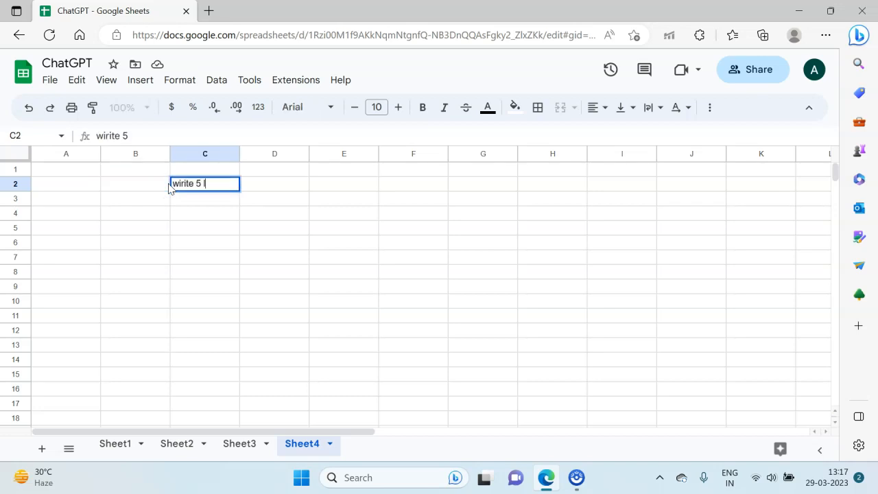
{"action": "key", "text": "BackSpace"}
{"action": "key", "text": "BackSpace"}
{"action": "type", "text": "lines on INdia"}
{"action": "key", "text": "BackSpace"}
{"action": "key", "text": "BackSpace"}
{"action": "key", "text": "BackSpace"}
{"action": "key", "text": "BackSpace"}
{"action": "type", "text": "ndoa"}
{"action": "key", "text": "BackSpace"}
{"action": "key", "text": "BackSpace"}
{"action": "type", "text": "ia"}
{"action": "key", "text": "Return"}
{"action": "key", "text": "Down"}
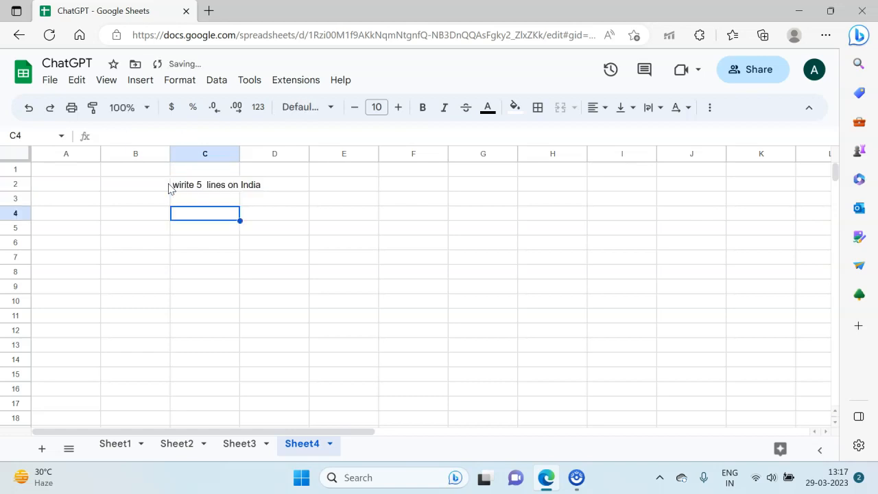
Step: Enter =gpt(C2) in cell C4 to generate the text from the prompt
{"action": "type", "text": "=gpt("}
{"action": "type", "text": "C2)"}
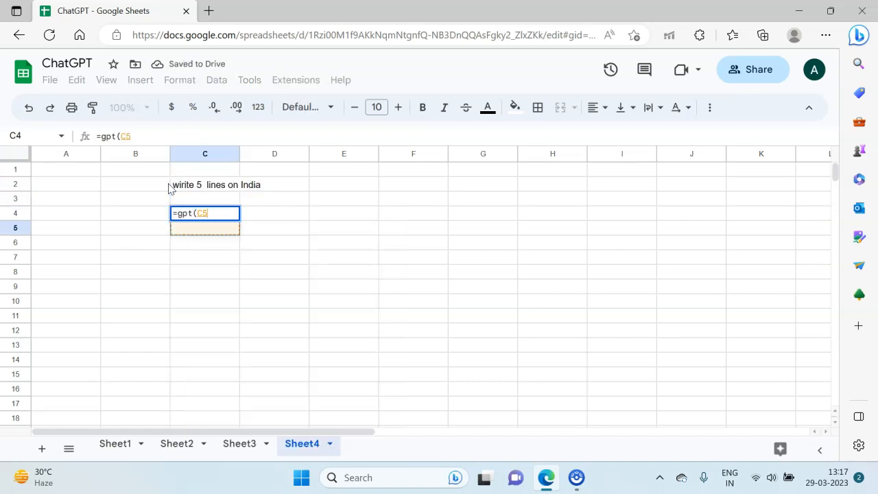
{"action": "key", "text": "Return"}
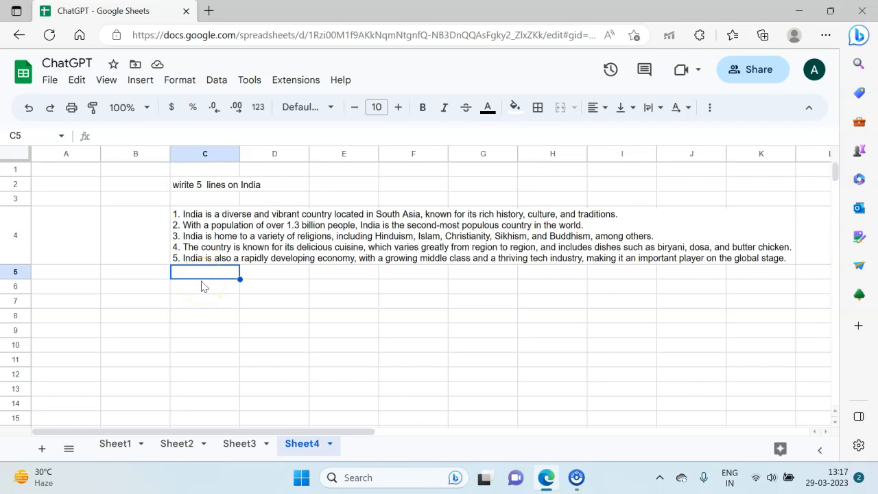
{"action": "key", "text": "Up"}
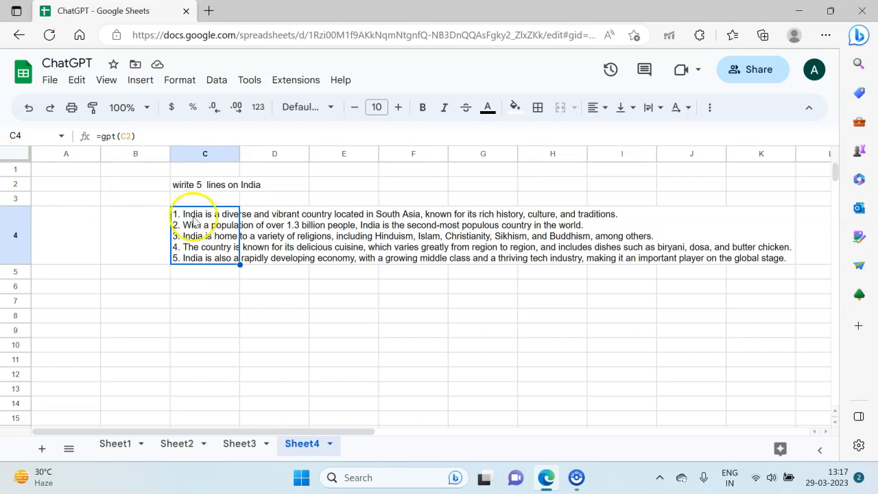
Step: Enter a =gpt_list formula in C6 that references a prompt cell above it
{"action": "left_click", "coordinate": [206, 287]}
{"action": "type", "text": "=g"}
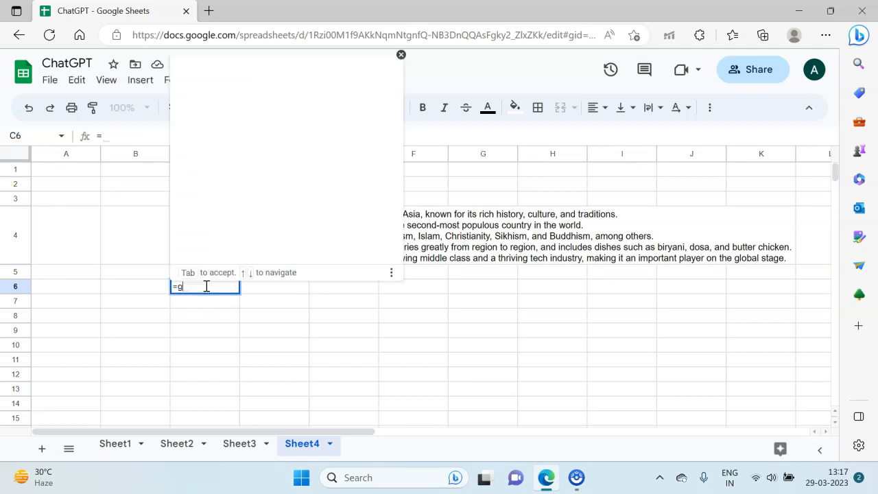
{"action": "type", "text": "pt_list("}
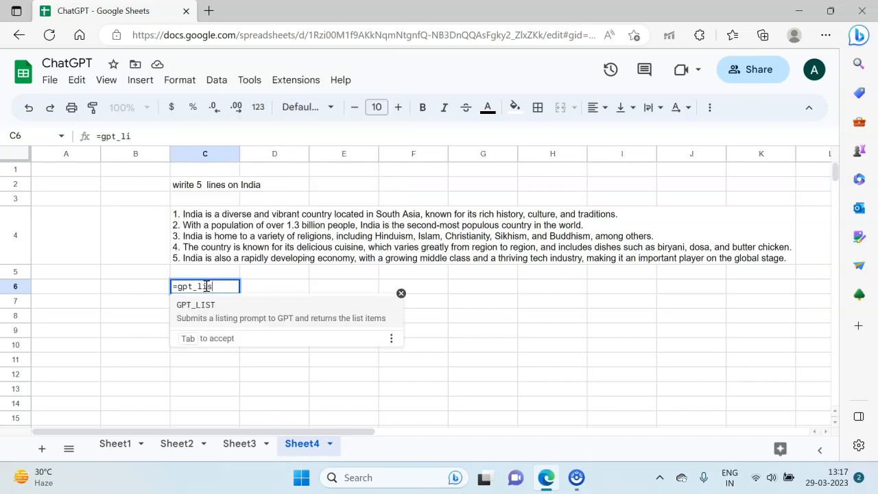
{"action": "key", "text": "Up"}
{"action": "key", "text": "Up"}
{"action": "key", "text": "Up"}
{"action": "key", "text": "Up"}
{"action": "type", "text": ")"}
{"action": "key", "text": "Return"}
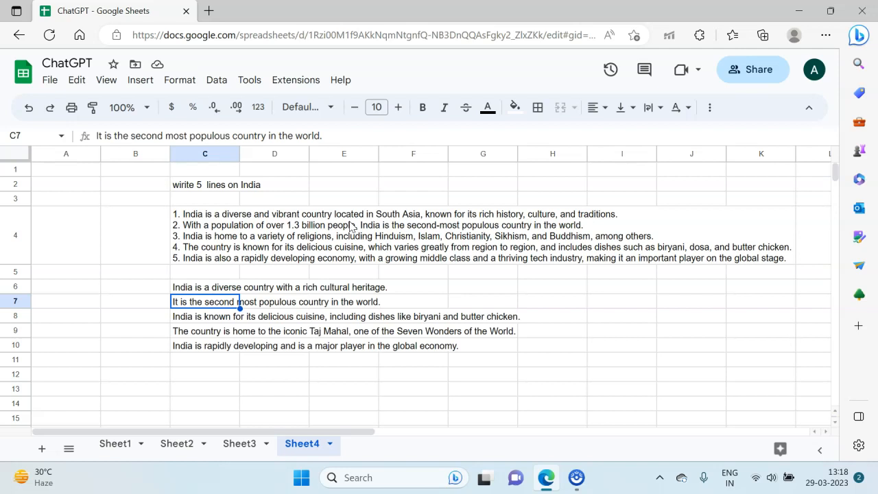
Step: Enter the formula =gpt_table(C3) in cell C12
{"action": "key", "text": "Down"}
{"action": "key", "text": "Down"}
{"action": "key", "text": "Down"}
{"action": "key", "text": "Down"}
{"action": "key", "text": "Down"}
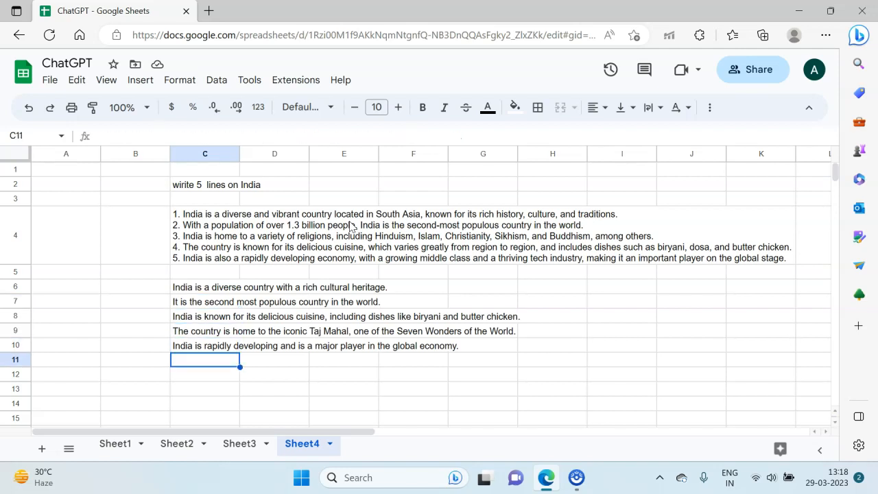
{"action": "type", "text": "=gpt"}
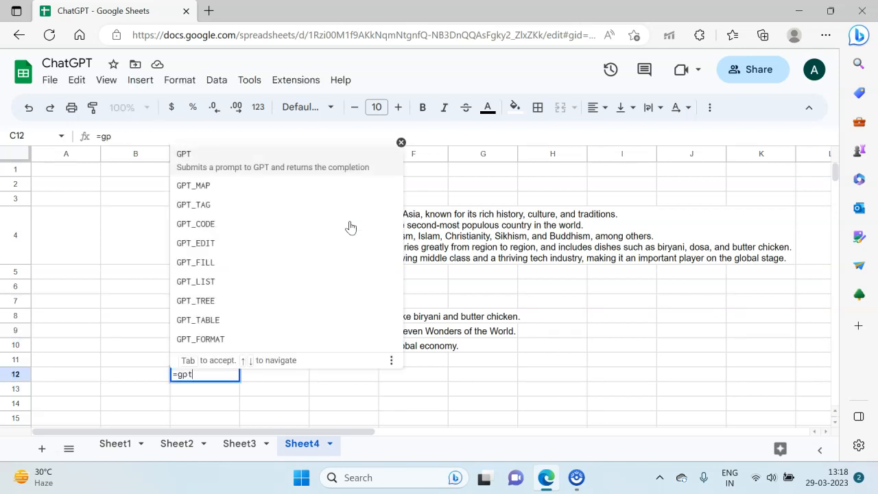
{"action": "type", "text": "_toble("}
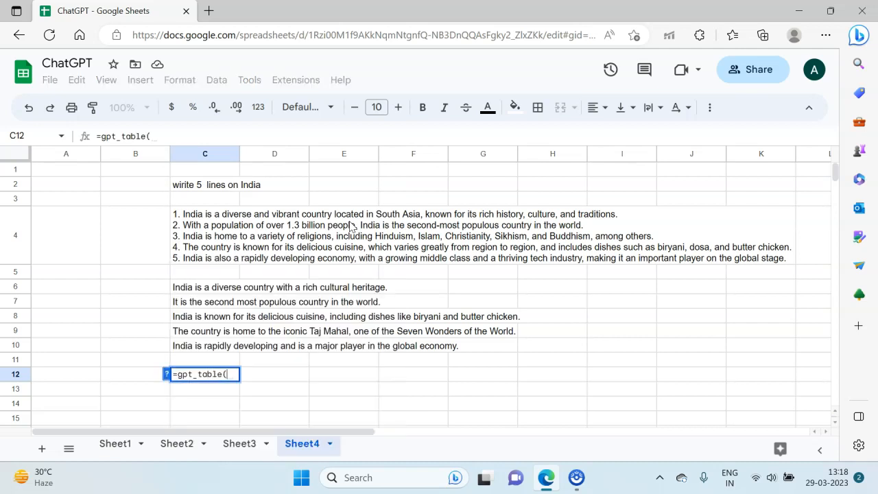
{"action": "key", "text": "Up"}
{"action": "key", "text": "Up"}
{"action": "key", "text": "Up"}
{"action": "key", "text": "Up"}
{"action": "key", "text": "Up"}
{"action": "key", "text": "Up"}
{"action": "key", "text": "Up"}
{"action": "key", "text": "Up"}
{"action": "key", "text": "Up"}
{"action": "key", "text": "Up"}
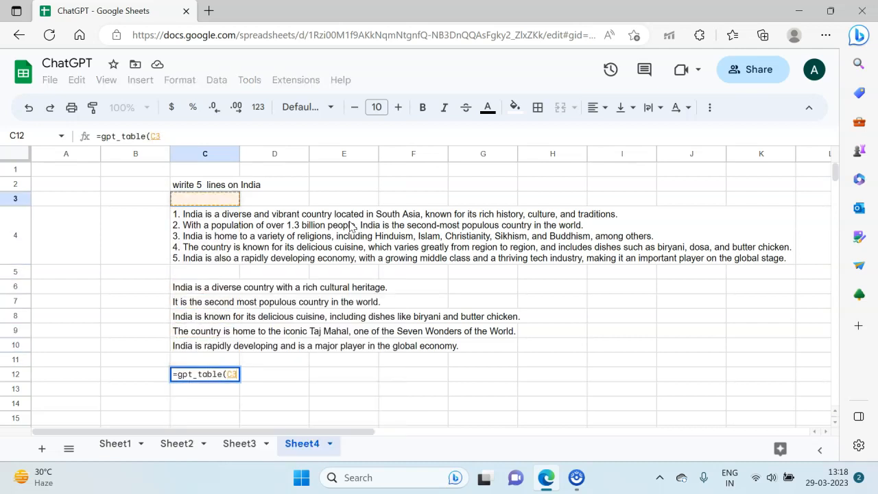
{"action": "type", "text": ")"}
{"action": "key", "text": "Return"}
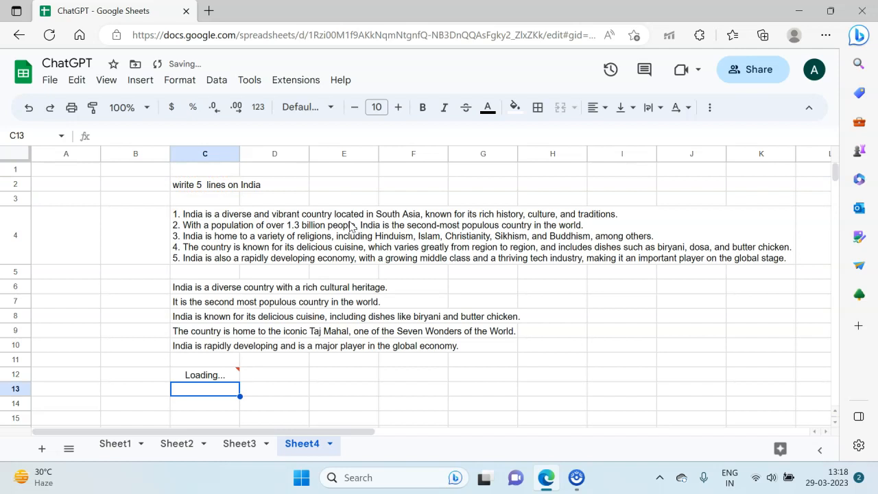
Step: Review the generated table starting in C12 and the gpt formula result in C4
{"action": "scroll", "coordinate": [126, 410], "scroll_direction": "down", "scroll_amount": 1}
{"action": "scroll", "coordinate": [127, 410], "scroll_direction": "down", "scroll_amount": 1}
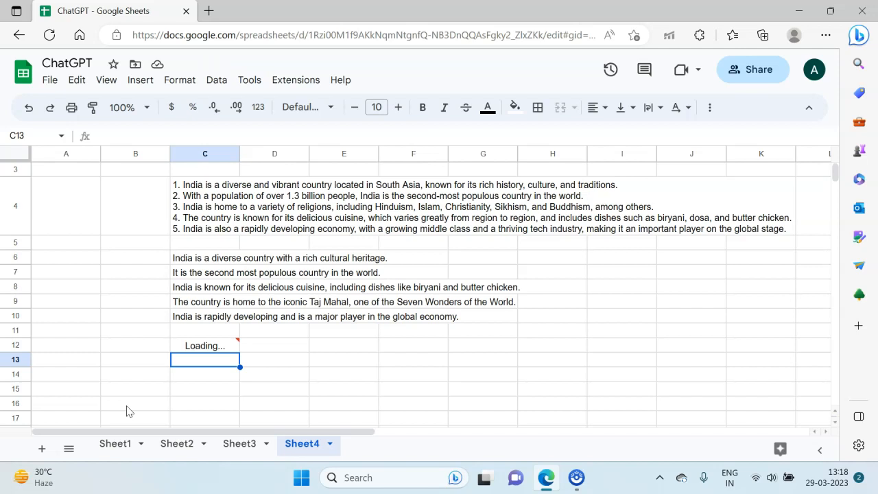
{"action": "left_click", "coordinate": [192, 345]}
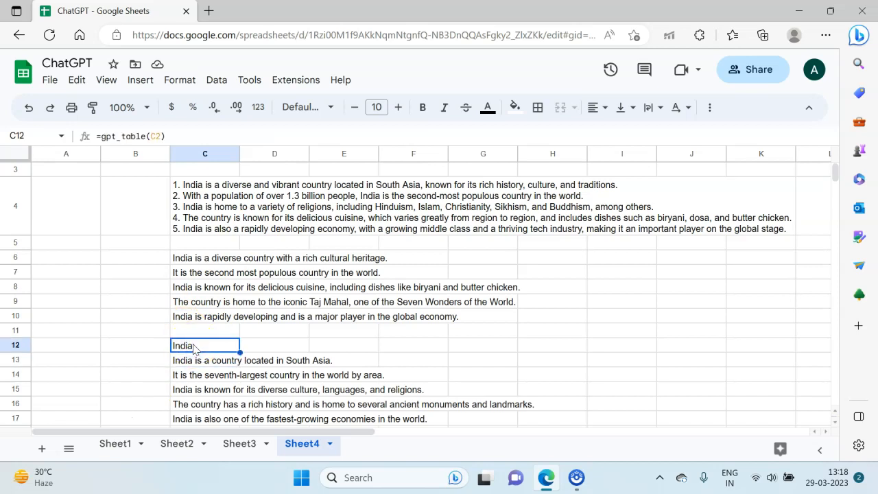
{"action": "left_click", "coordinate": [195, 225]}
{"action": "scroll", "coordinate": [195, 226], "scroll_direction": "up", "scroll_amount": 1}
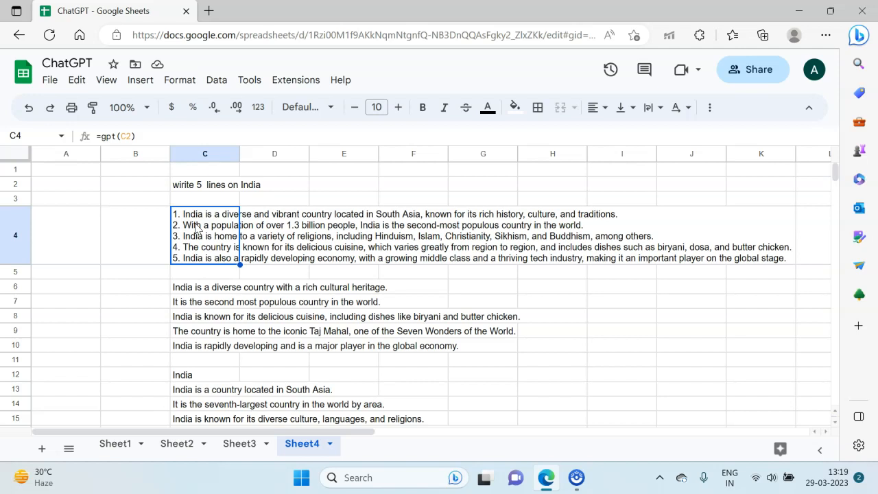
{"action": "scroll", "coordinate": [182, 319], "scroll_direction": "down", "scroll_amount": 3}
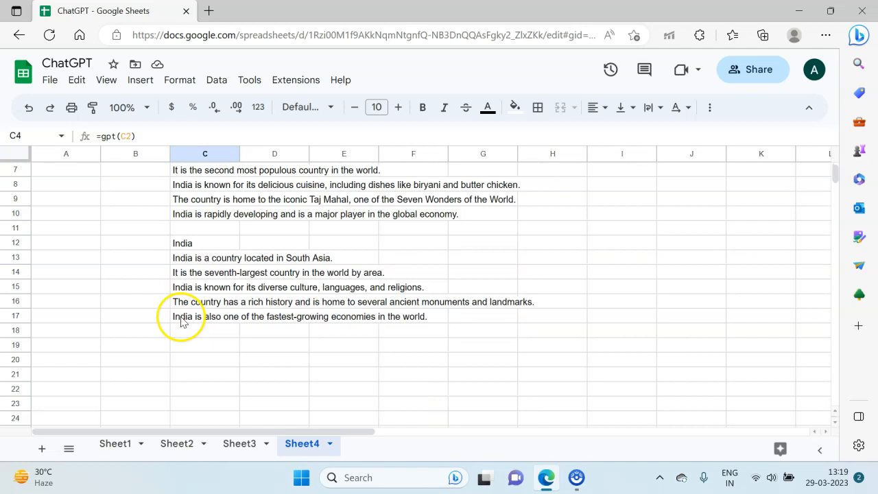
Step: Enter the prompt "write on India" in cell C19
{"action": "left_click", "coordinate": [182, 344]}
{"action": "type", "text": "wi"}
{"action": "type", "text": "ite"}
{"action": "key", "text": "BackSpace"}
{"action": "key", "text": "BackSpace"}
{"action": "key", "text": "BackSpace"}
{"action": "key", "text": "BackSpace"}
{"action": "type", "text": "rite on India"}
{"action": "key", "text": "Return"}
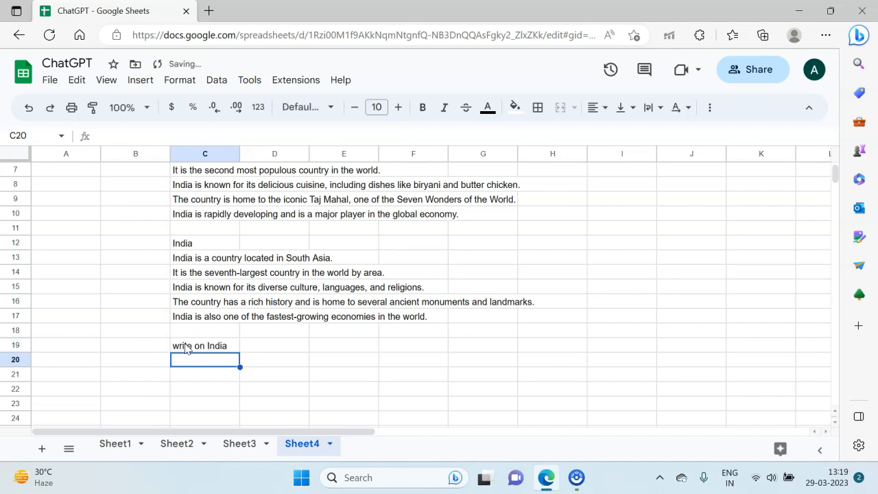
Step: Enter the headings economy, culture and history across C20 to E20
{"action": "type", "text": "ecpo"}
{"action": "key", "text": "BackSpace"}
{"action": "key", "text": "BackSpace"}
{"action": "type", "text": "onomy"}
{"action": "key", "text": "Tab"}
{"action": "type", "text": "culture"}
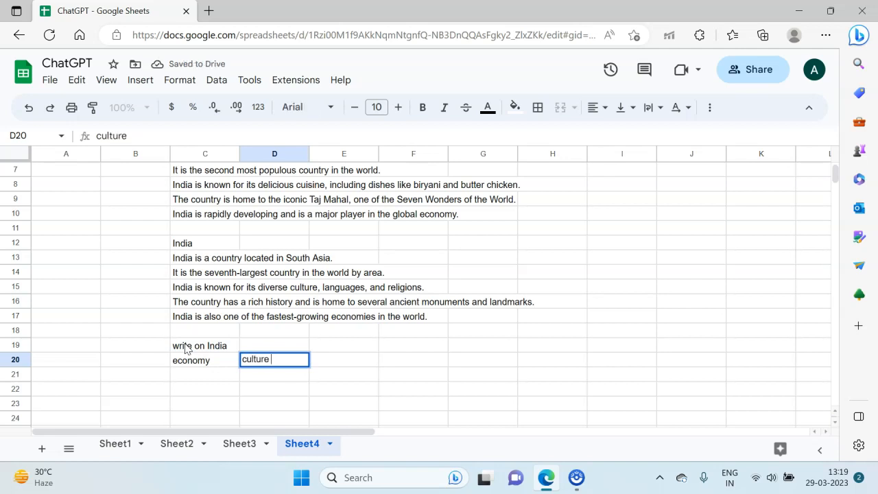
{"action": "key", "text": "Tab"}
{"action": "type", "text": "hisotru"}
{"action": "key", "text": "BackSpace"}
{"action": "key", "text": "BackSpace"}
{"action": "key", "text": "BackSpace"}
{"action": "key", "text": "BackSpace"}
{"action": "type", "text": "tory"}
{"action": "key", "text": "Return"}
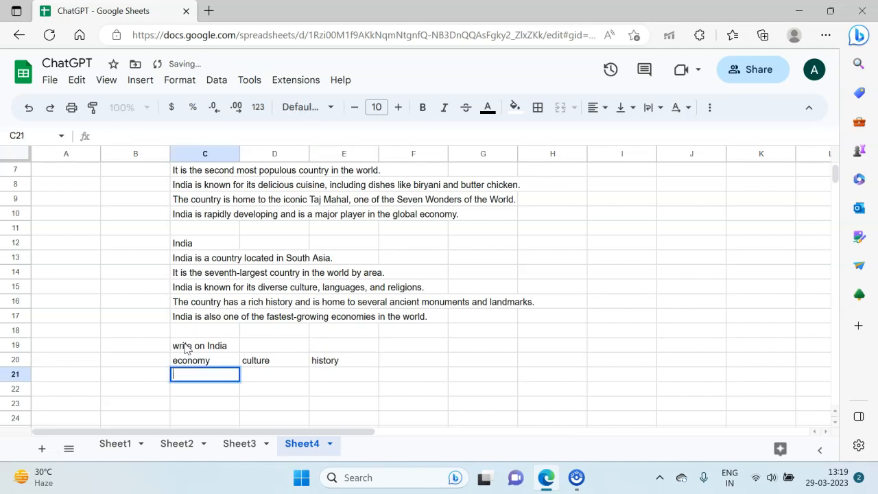
Step: Enter =gpt_table(C19:E20) in C21 to build a table from the prompt and headings
{"action": "key", "text": "Return"}
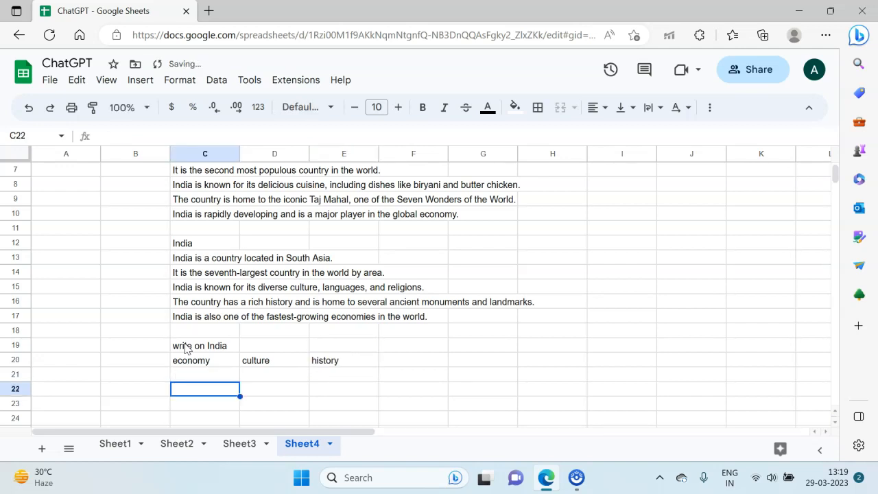
{"action": "key", "text": "Return"}
{"action": "key", "text": "Up"}
{"action": "key", "text": "Up"}
{"action": "key", "text": "Up"}
{"action": "key", "text": "Down"}
{"action": "type", "text": "=gpt"}
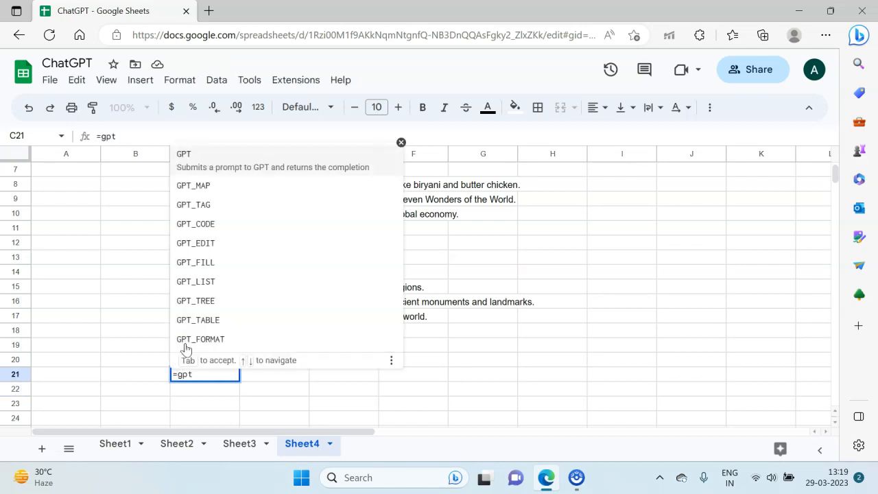
{"action": "type", "text": "_table("}
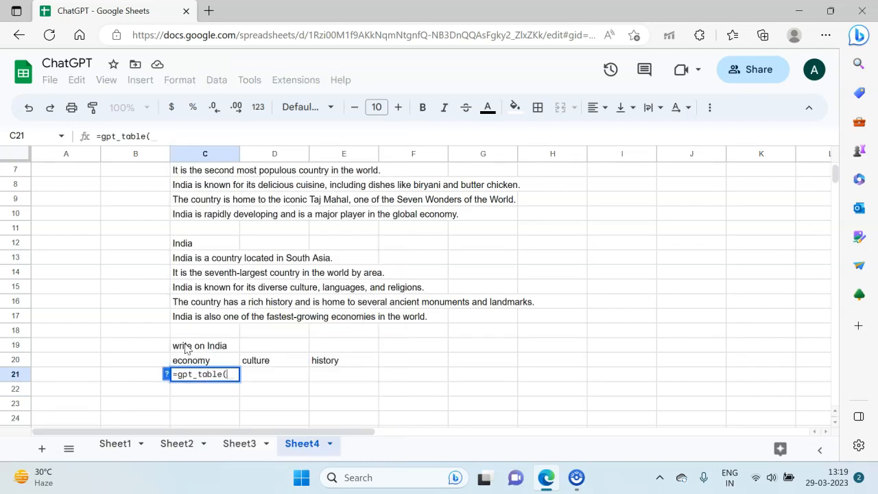
{"action": "left_click", "coordinate": [186, 348]}
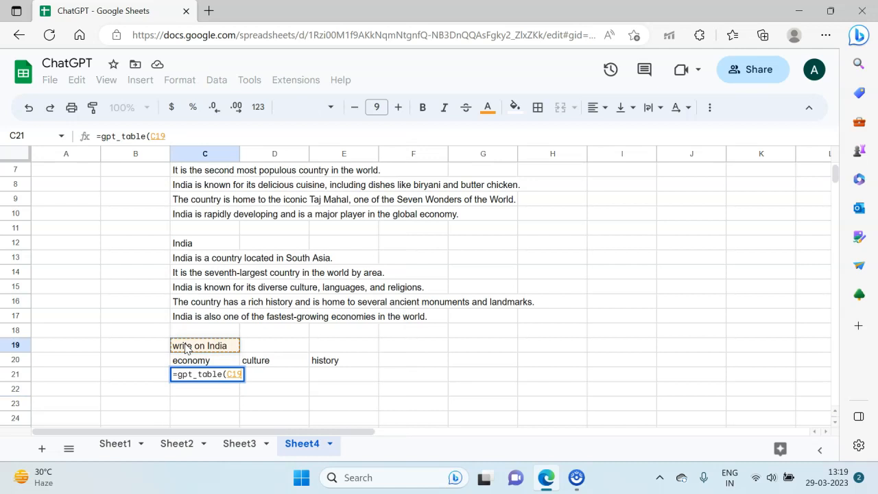
{"action": "key", "text": "shift+Down"}
{"action": "key", "text": "shift+Right"}
{"action": "key", "text": "shift+Right"}
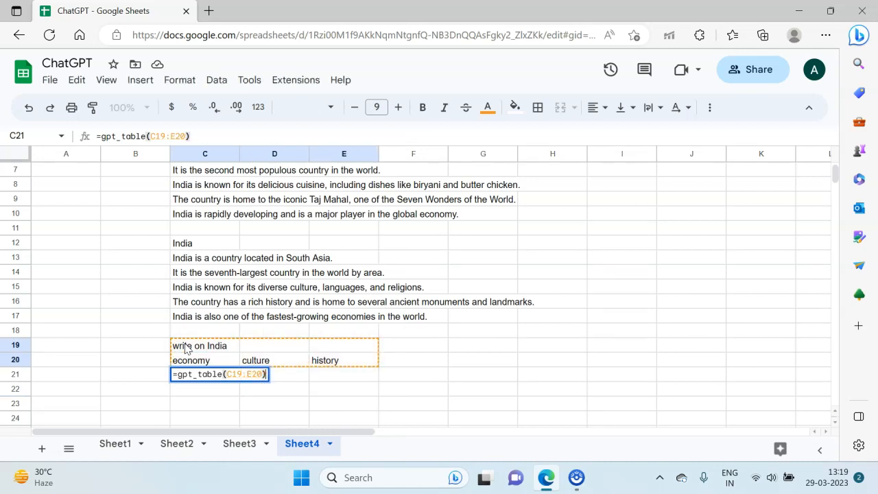
{"action": "key", "text": "Return"}
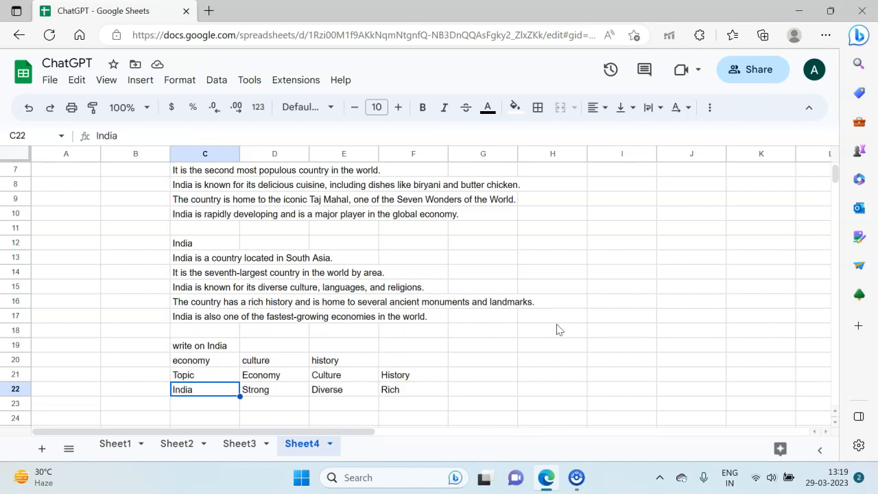
Step: Inspect each cell of the generated table in C21 to F22
{"action": "key", "text": "Up"}
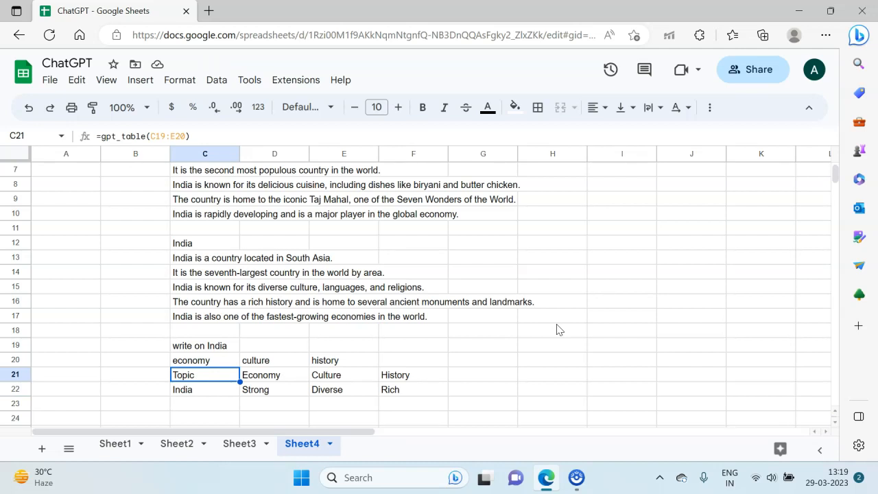
{"action": "key", "text": "Down"}
{"action": "key", "text": "Up"}
{"action": "key", "text": "Right"}
{"action": "key", "text": "Down"}
{"action": "key", "text": "Up"}
{"action": "key", "text": "Right"}
{"action": "key", "text": "Down"}
{"action": "key", "text": "Up"}
{"action": "key", "text": "Right"}
{"action": "key", "text": "Down"}
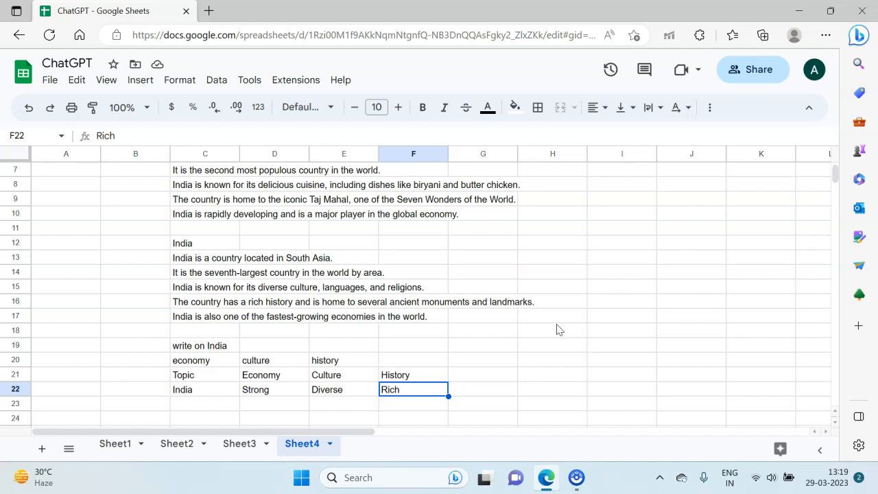
{"action": "key", "text": "Up"}
{"action": "key", "text": "Up"}
{"action": "key", "text": "Up"}
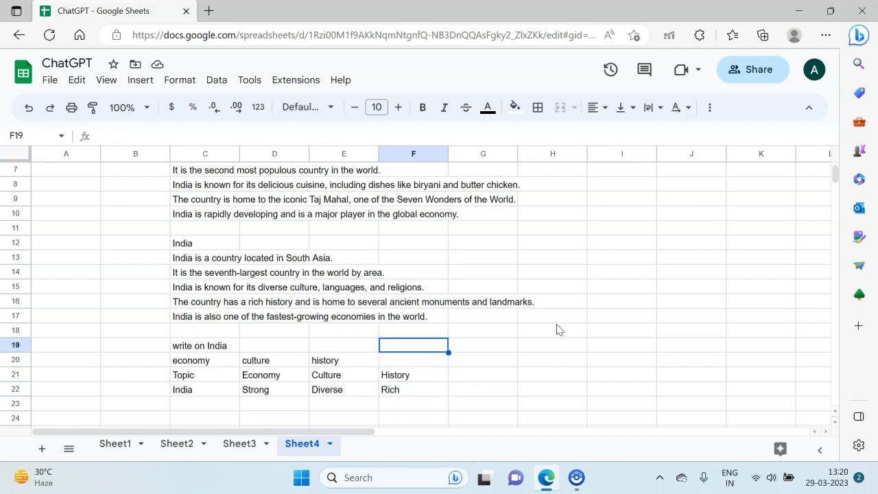
{"action": "key", "text": "Left"}
{"action": "key", "text": "Left"}
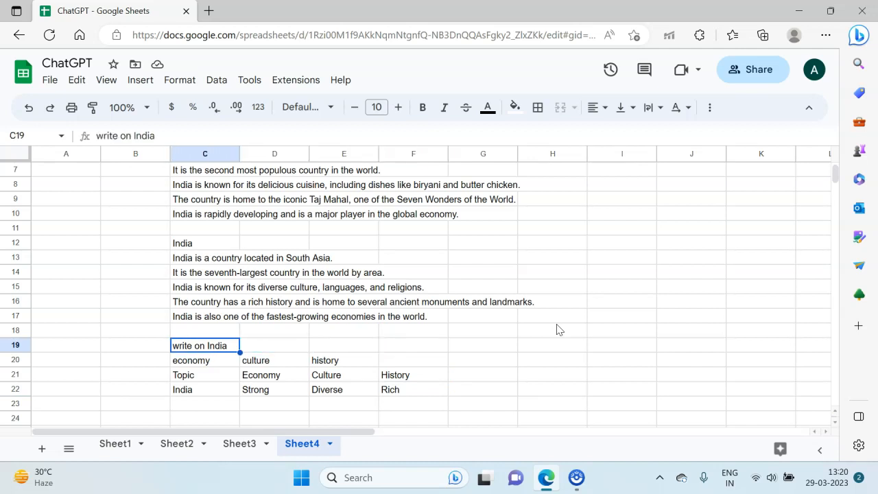
Step: Replace the prompt with "write about mobile phones" and the headings with Apple, Samsung and Lenovo
{"action": "type", "text": "write about mobile phones"}
{"action": "key", "text": "Return"}
{"action": "type", "text": "Apple"}
{"action": "key", "text": "Tab"}
{"action": "type", "text": "Samsung"}
{"action": "key", "text": "Tab"}
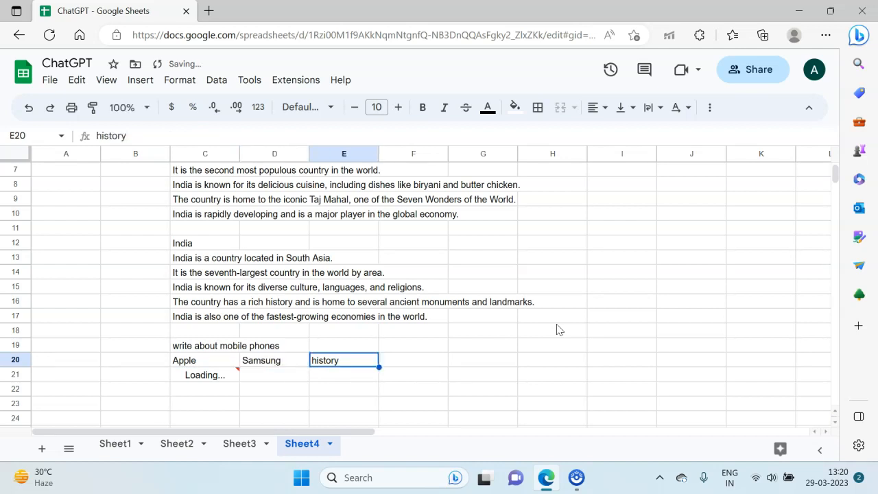
{"action": "type", "text": "Lenovo"}
{"action": "key", "text": "Return"}
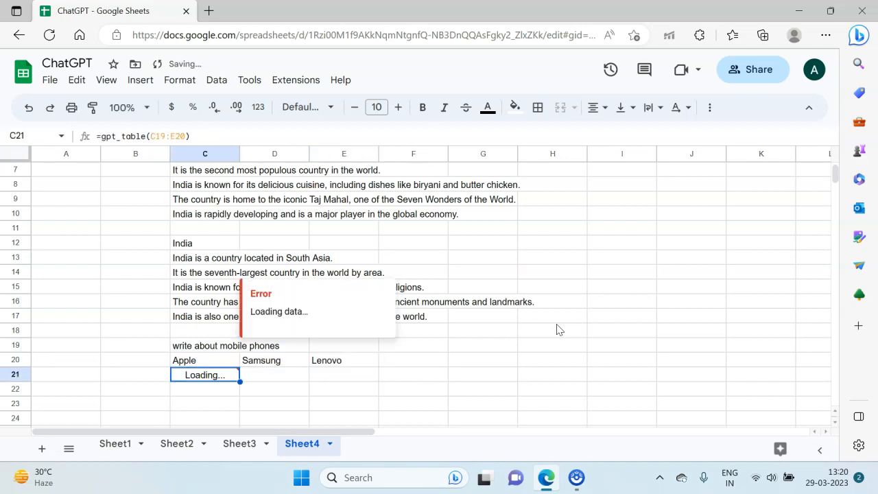
Step: Inspect the regenerated brand and description table cells in C21 to D24
{"action": "left_click", "coordinate": [125, 334]}
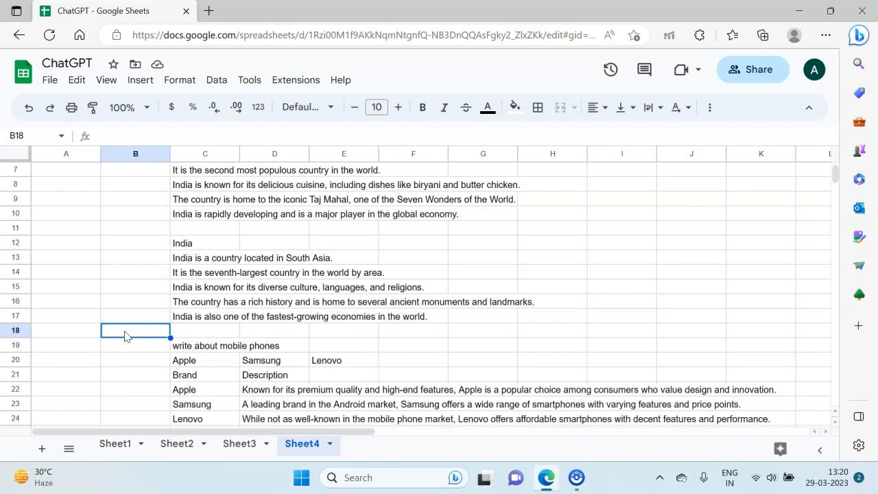
{"action": "scroll", "coordinate": [125, 336], "scroll_direction": "down", "scroll_amount": 1}
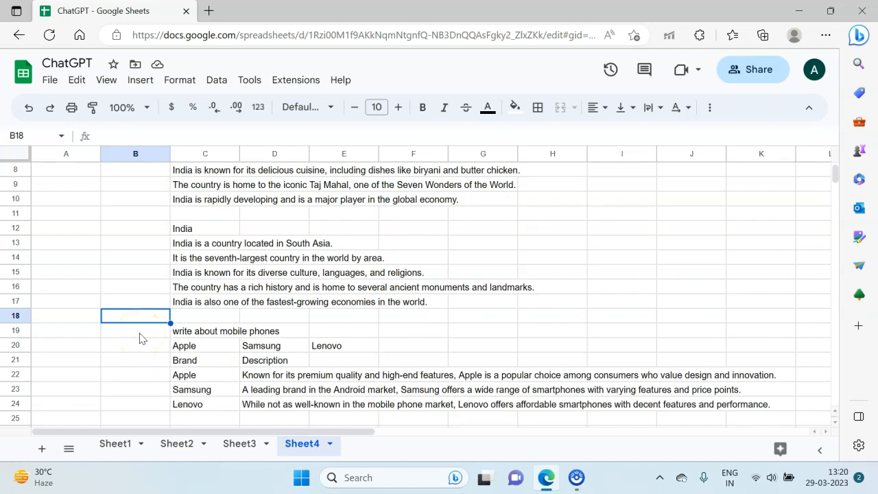
{"action": "key", "text": "Down"}
{"action": "key", "text": "Down"}
{"action": "key", "text": "Down"}
{"action": "key", "text": "Down"}
{"action": "key", "text": "Right"}
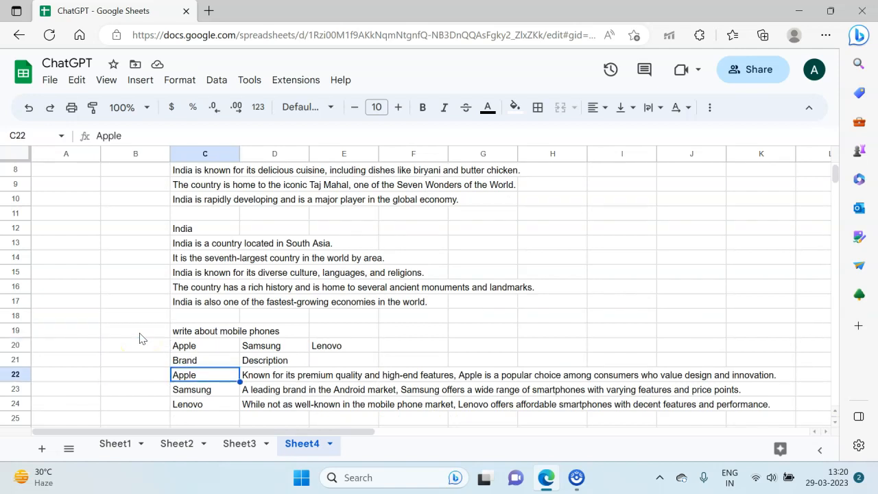
{"action": "key", "text": "Down"}
{"action": "key", "text": "Down"}
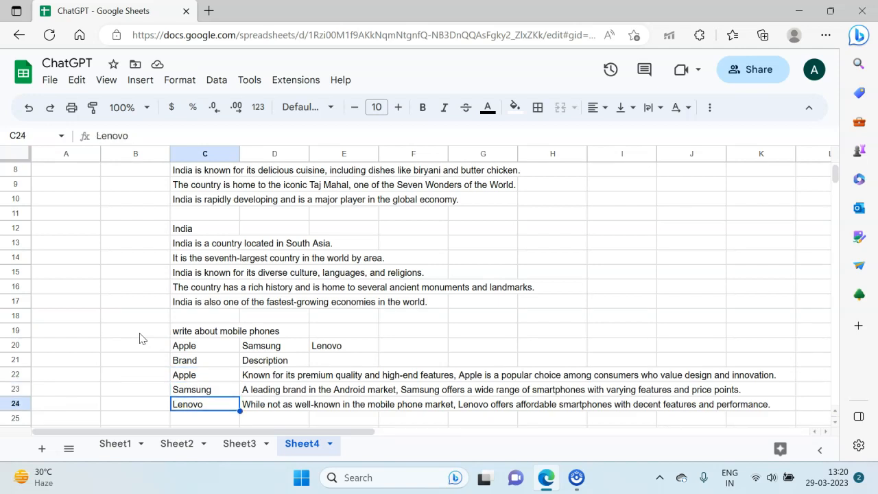
{"action": "key", "text": "Up"}
{"action": "key", "text": "Up"}
{"action": "key", "text": "Up"}
{"action": "key", "text": "Right"}
{"action": "key", "text": "Down"}
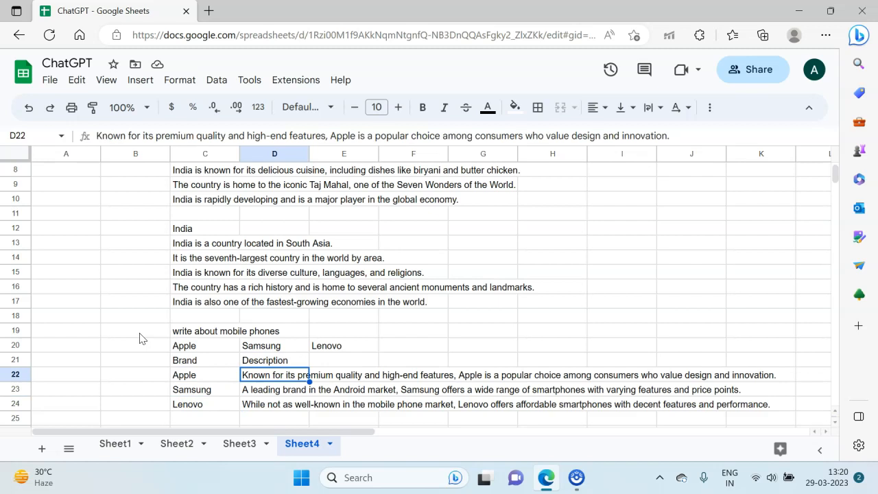
{"action": "key", "text": "Down"}
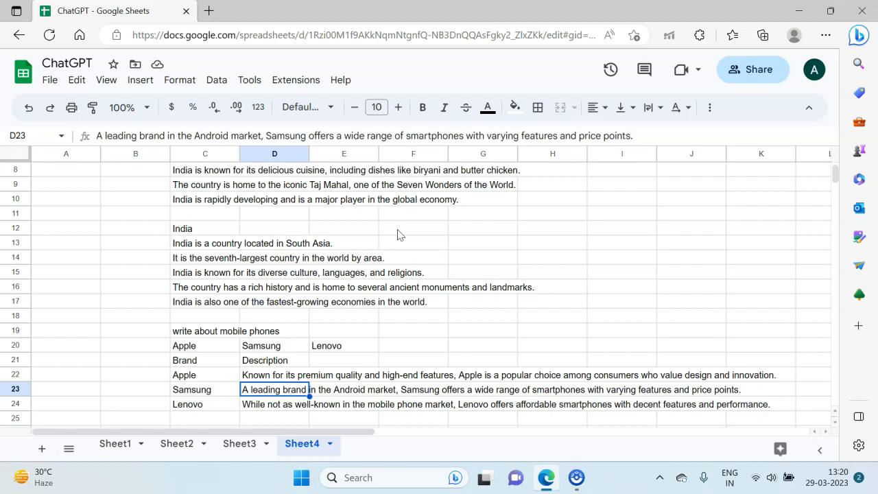
{"action": "key", "text": "Right"}
{"action": "key", "text": "Left"}
{"action": "key", "text": "Down"}
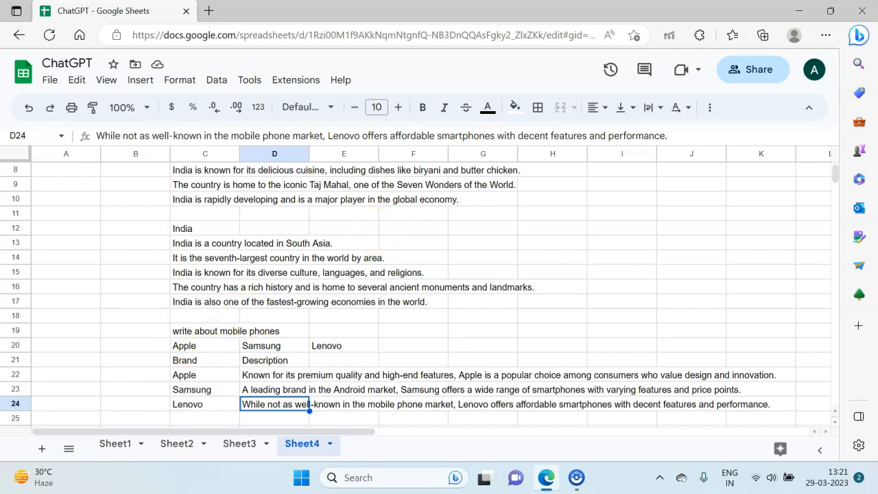
Step: Enter the prompt "write about features of mobile phones" in cell C28
{"action": "scroll", "coordinate": [201, 306], "scroll_direction": "down", "scroll_amount": 4}
{"action": "left_click", "coordinate": [200, 305]}
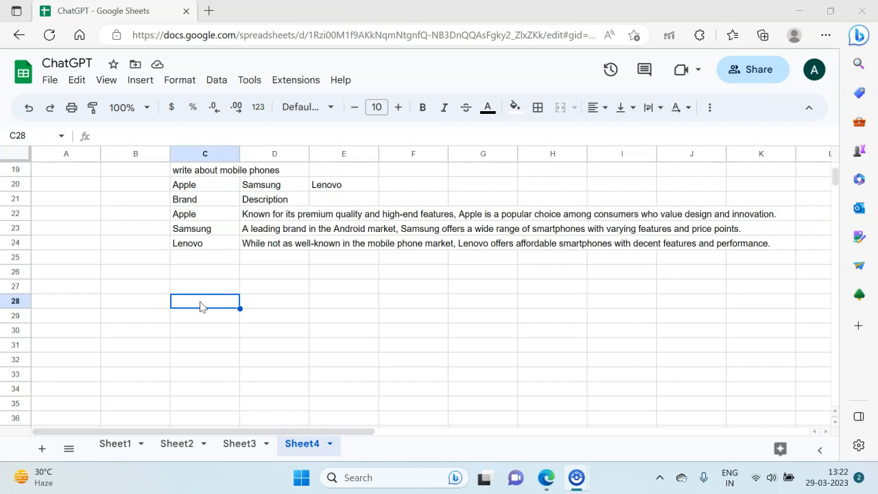
{"action": "double_click", "coordinate": [201, 302]}
{"action": "type", "text": "write abouot"}
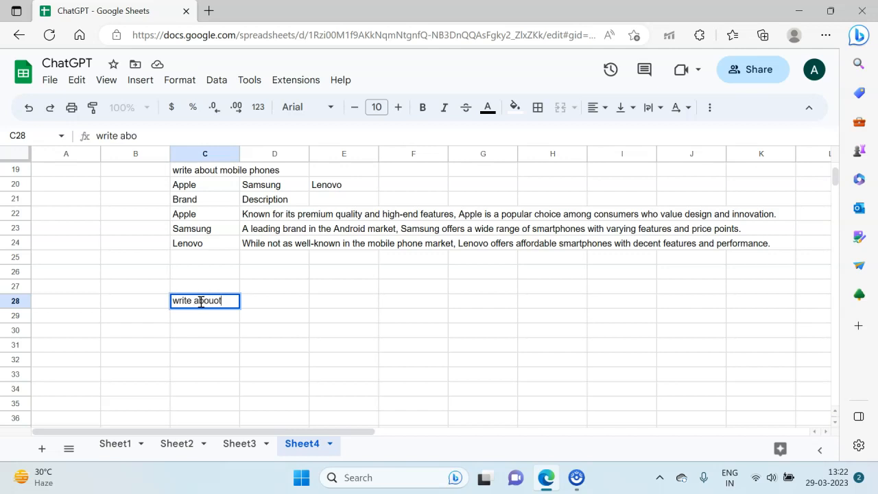
{"action": "key", "text": "BackSpace"}
{"action": "type", "text": "t featues"}
{"action": "key", "text": "BackSpace"}
{"action": "key", "text": "BackSpace"}
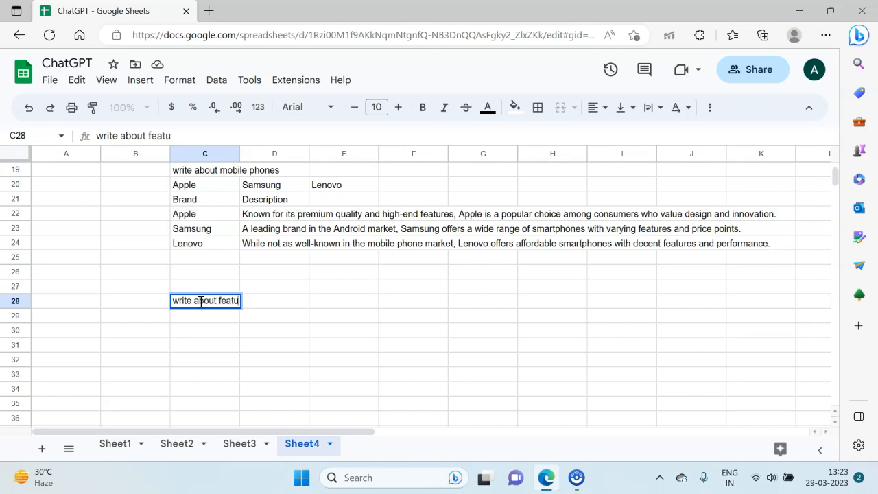
{"action": "type", "text": "res of mobi"}
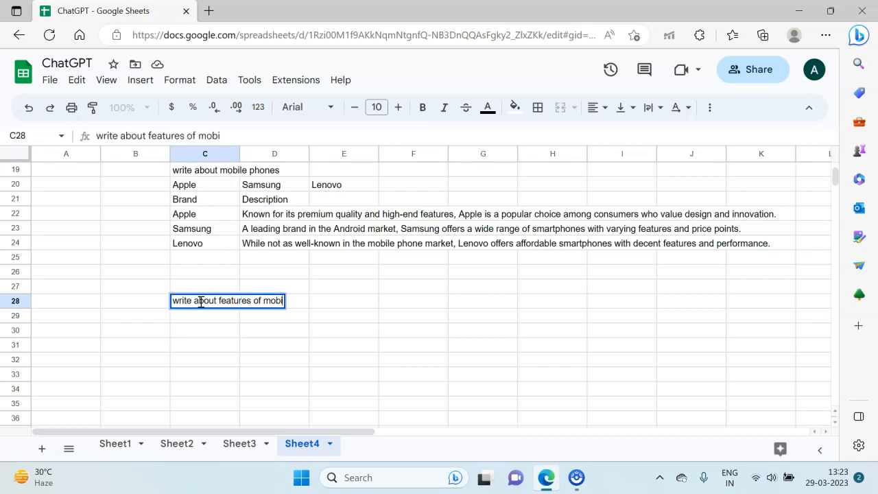
{"action": "type", "text": "le phones"}
{"action": "key", "text": "Return"}
Step: Enter Apple, Samsung and Lenovo across C29 to E29
{"action": "type", "text": "Apple"}
{"action": "key", "text": "Tab"}
{"action": "type", "text": "Samsun"}
{"action": "key", "text": "Tab"}
{"action": "key", "text": "shift+Tab"}
{"action": "key", "text": "Return"}
{"action": "type", "text": "g"}
{"action": "key", "text": "Tab"}
{"action": "type", "text": "Lenovo"}
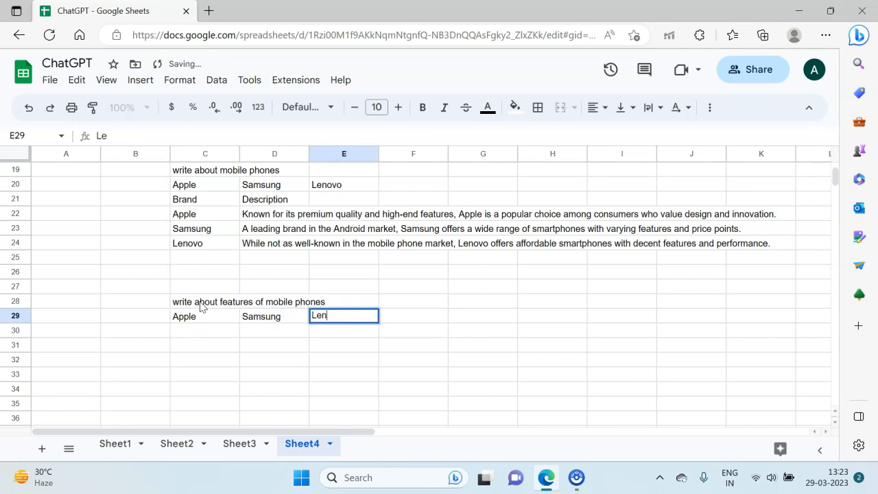
{"action": "key", "text": "Return"}
{"action": "key", "text": "Return"}
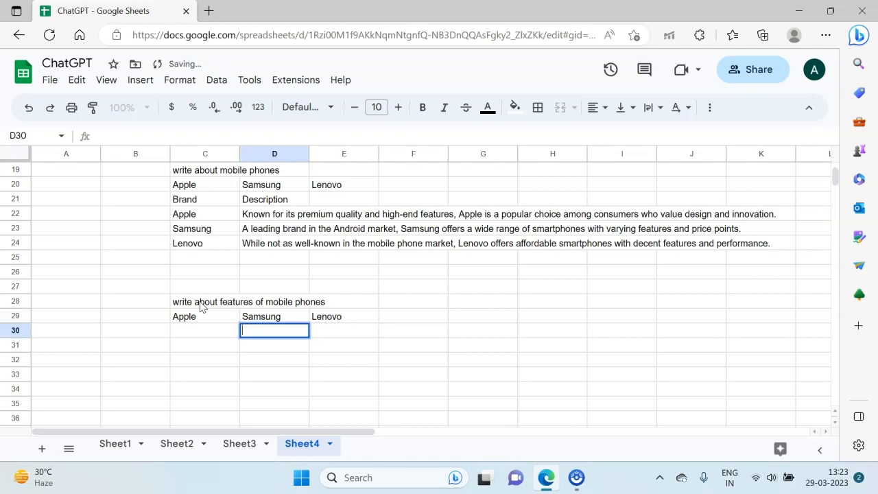
{"action": "key", "text": "Return"}
{"action": "key", "text": "Left"}
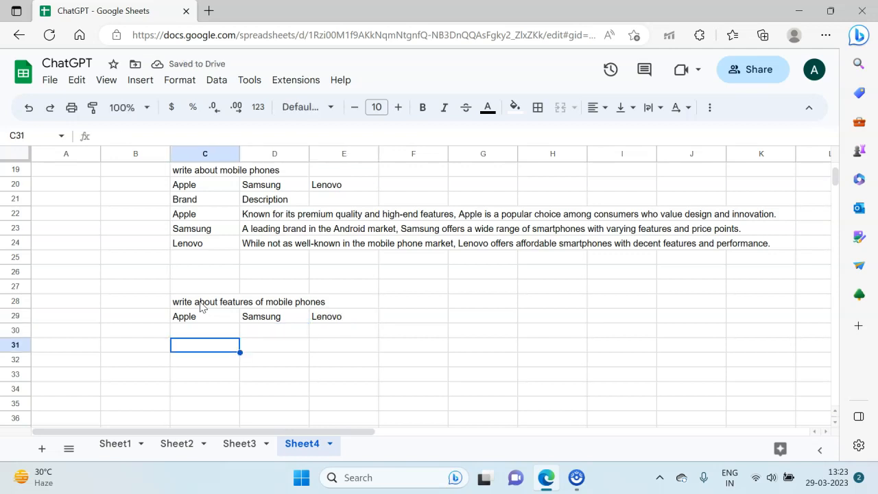
Step: Enter =gpt_table(C28:E29) in cell C31 to generate a features table from the prompt and brand headings
{"action": "type", "text": "=gpt_"}
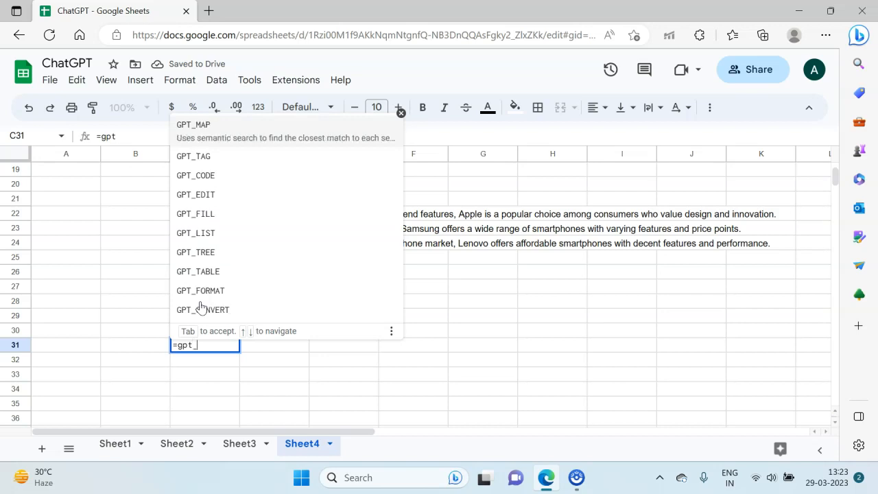
{"action": "type", "text": "toble)"}
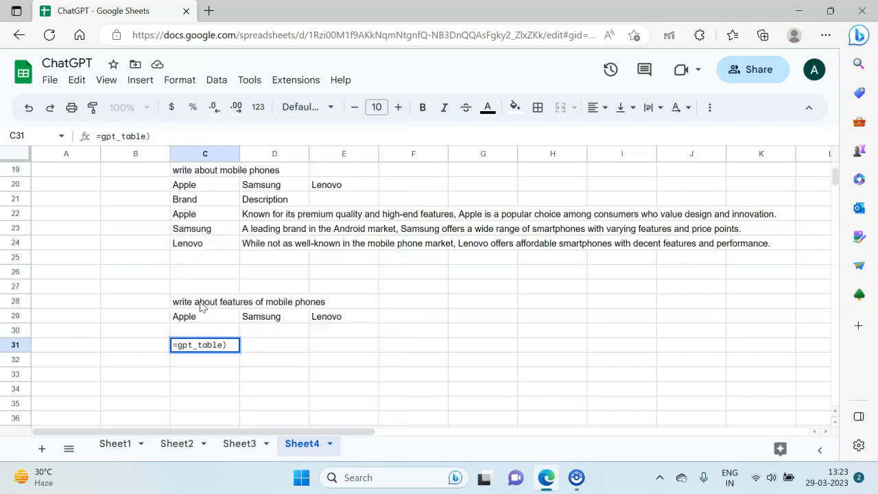
{"action": "key", "text": "BackSpace"}
{"action": "type", "text": "("}
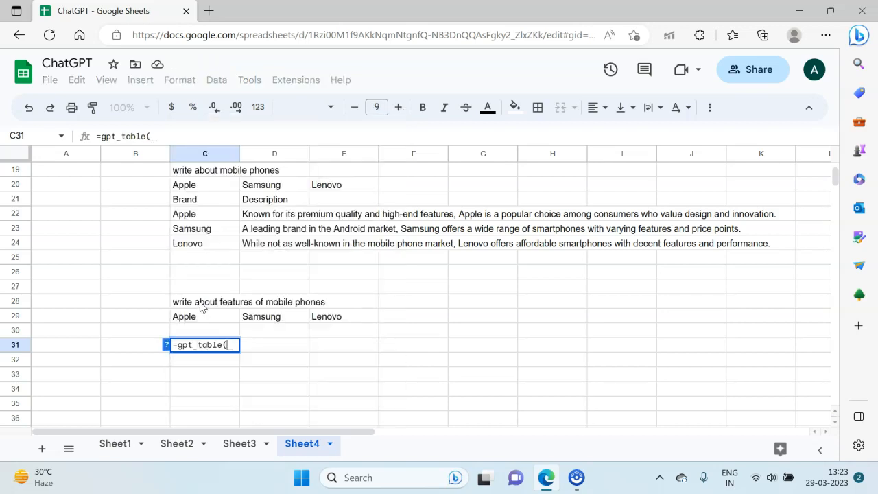
{"action": "key", "text": "Up"}
{"action": "key", "text": "Up"}
{"action": "key", "text": "Up"}
{"action": "key", "text": "shift+Down"}
{"action": "key", "text": "shift+Right"}
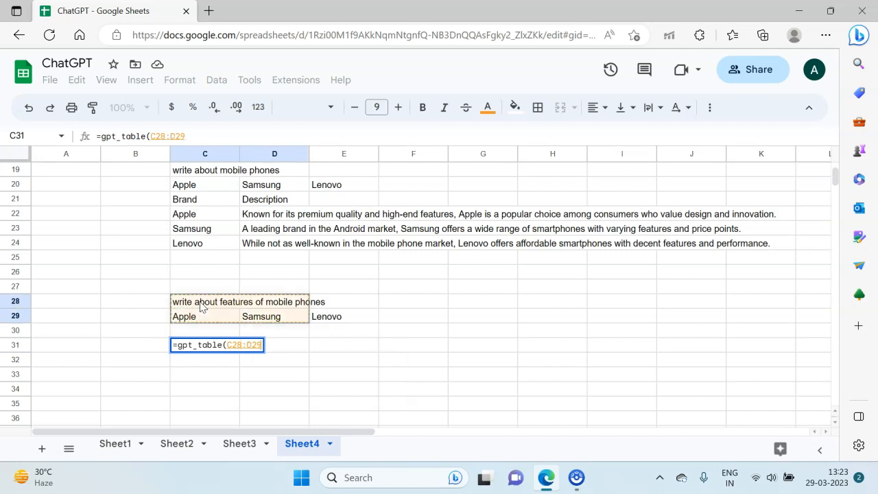
{"action": "key", "text": "shift+Right"}
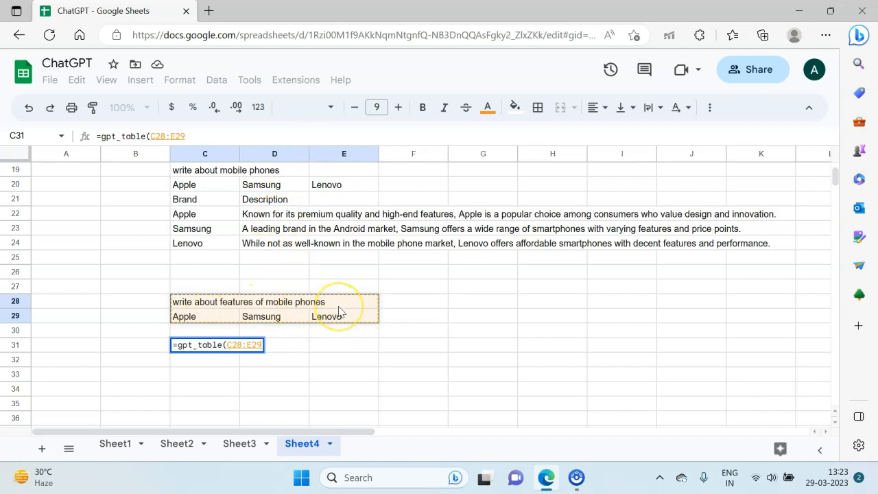
{"action": "type", "text": ")"}
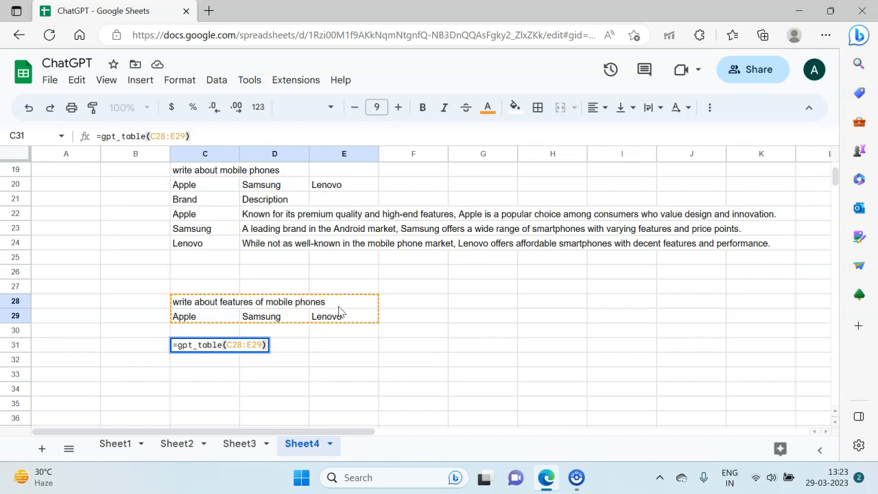
{"action": "key", "text": "Return"}
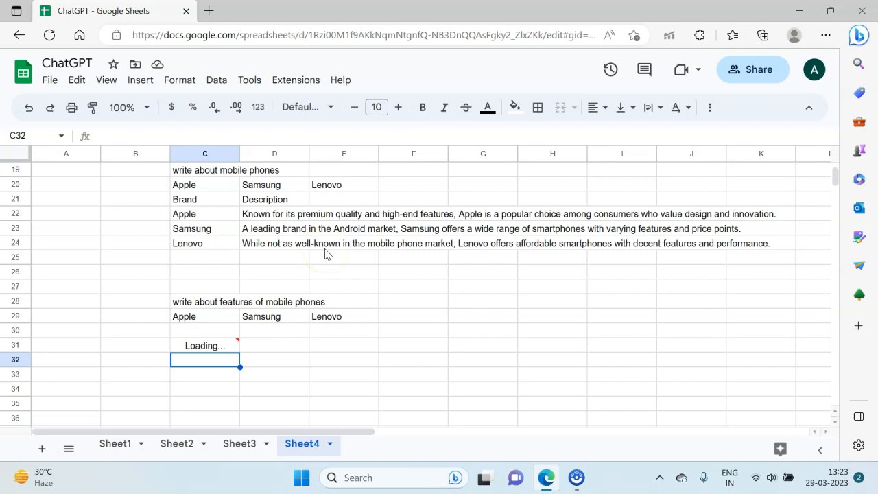
Step: Inspect the generated mobile phone features table from C31 to F40
{"action": "scroll", "coordinate": [308, 269], "scroll_direction": "down", "scroll_amount": 2}
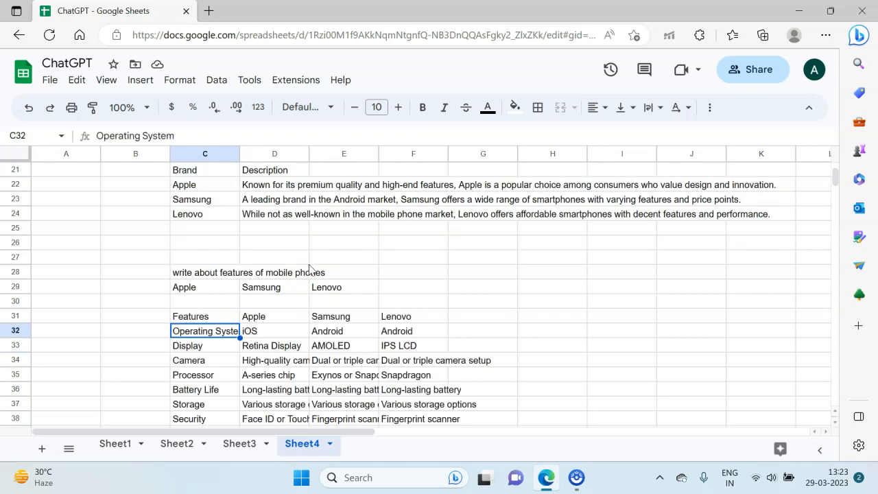
{"action": "scroll", "coordinate": [190, 338], "scroll_direction": "down", "scroll_amount": 2}
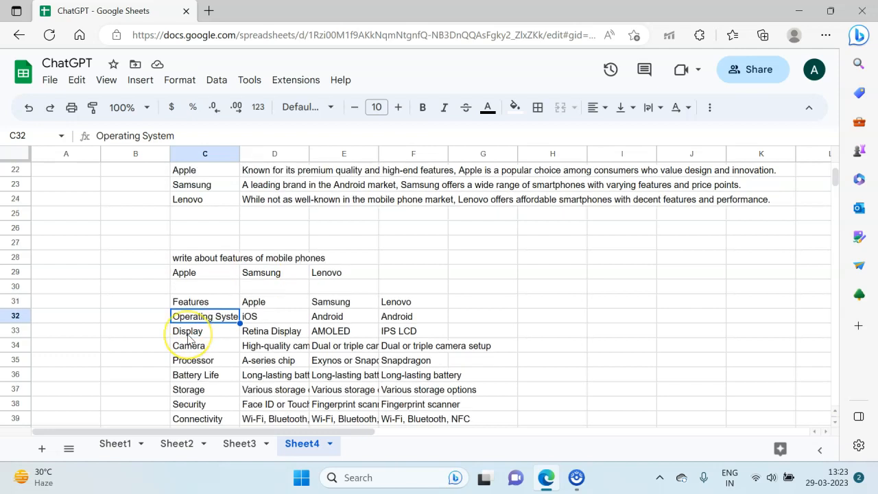
{"action": "scroll", "coordinate": [190, 338], "scroll_direction": "down", "scroll_amount": 1}
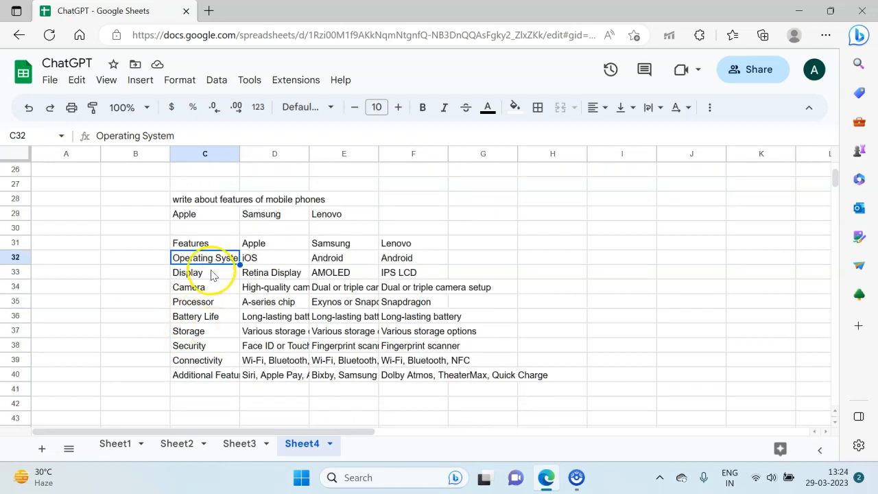
{"action": "left_click", "coordinate": [201, 245]}
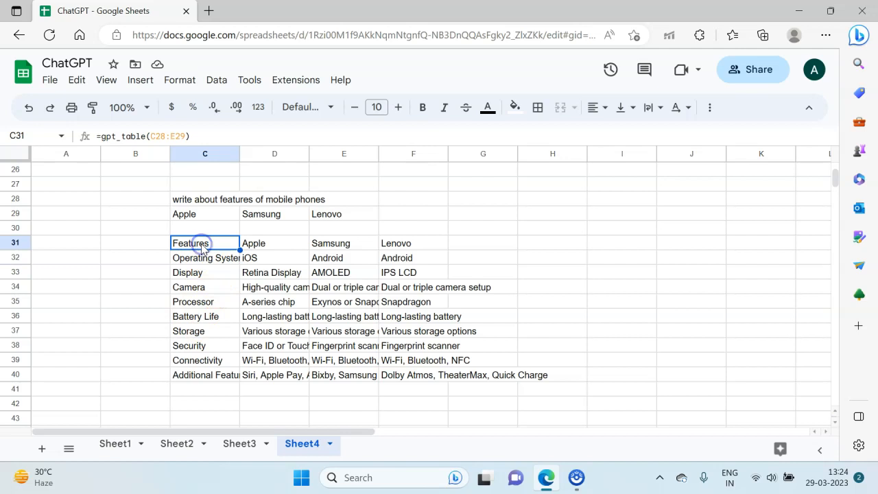
Step: Widen columns C, D and E so the generated feature descriptions are fully readable
{"action": "left_click_drag", "start_coordinate": [239, 154], "coordinate": [265, 154]}
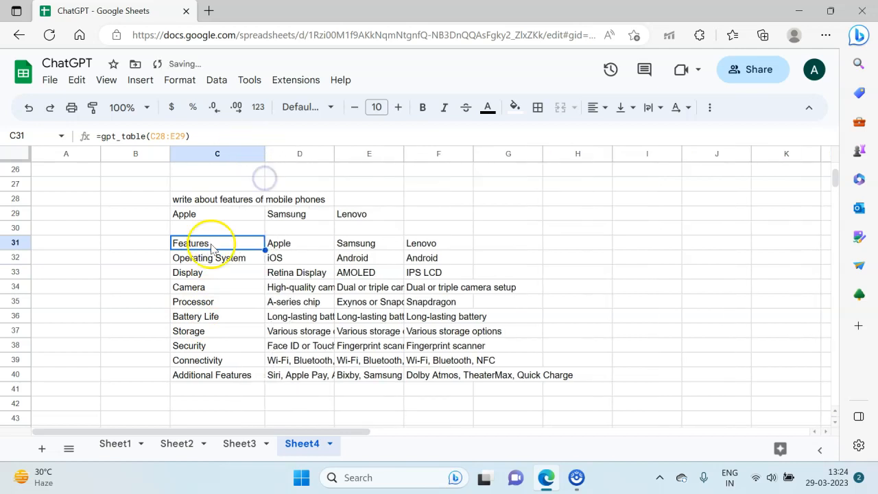
{"action": "left_click", "coordinate": [209, 302]}
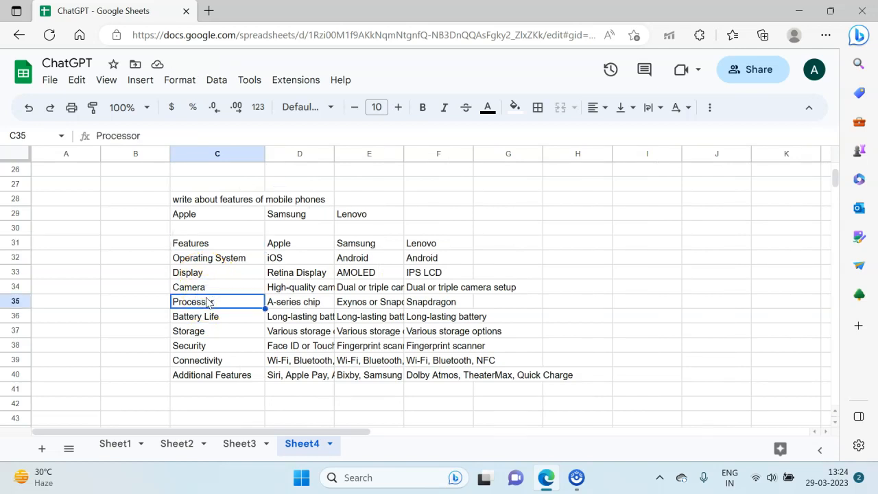
{"action": "left_click_drag", "start_coordinate": [334, 152], "coordinate": [334, 151]}
{"action": "double_click", "coordinate": [335, 152]}
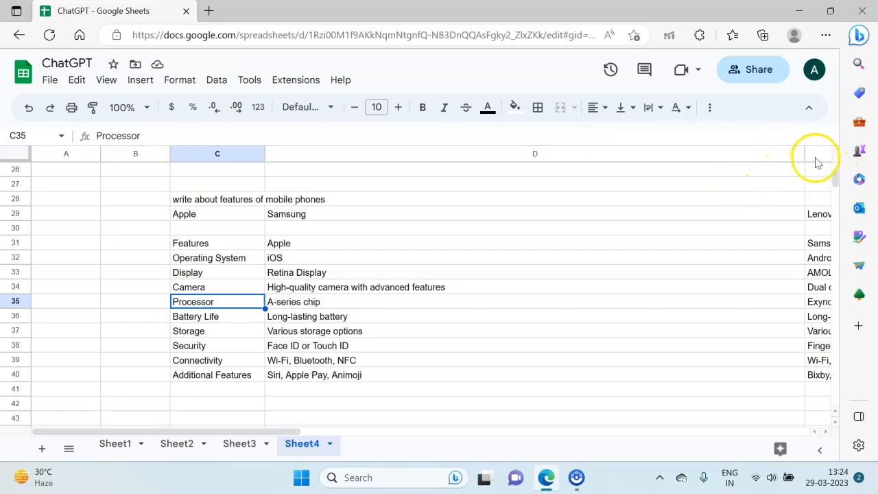
{"action": "left_click_drag", "start_coordinate": [803, 154], "coordinate": [450, 170]}
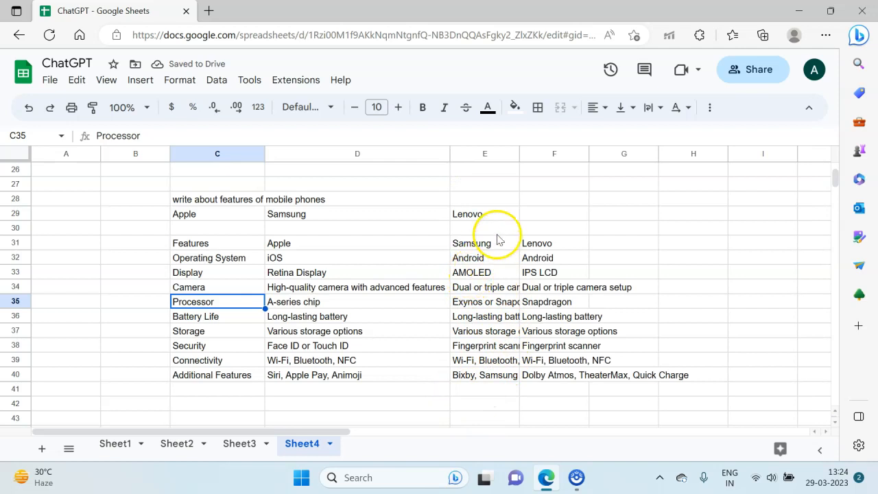
{"action": "left_click_drag", "start_coordinate": [519, 155], "coordinate": [597, 156]}
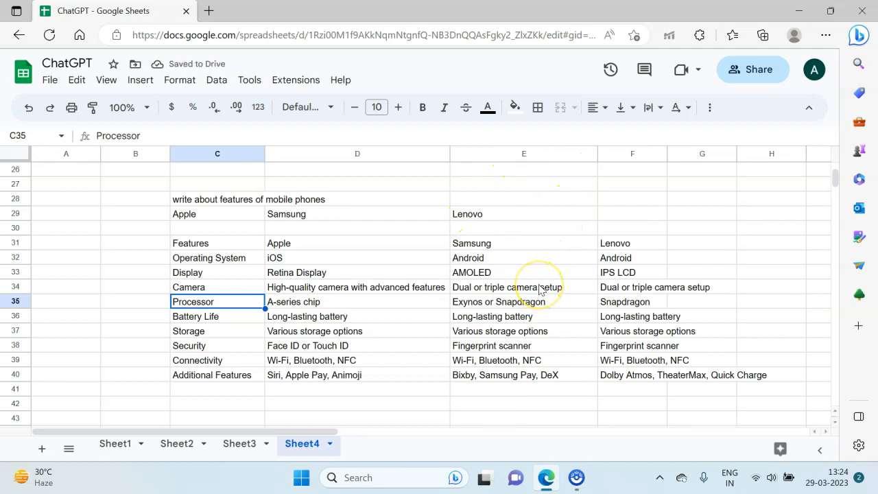
{"action": "left_click", "coordinate": [623, 345]}
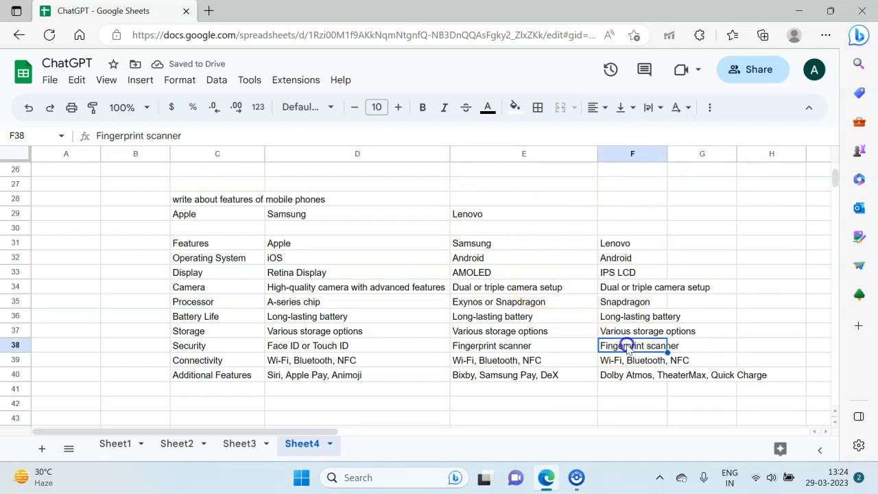